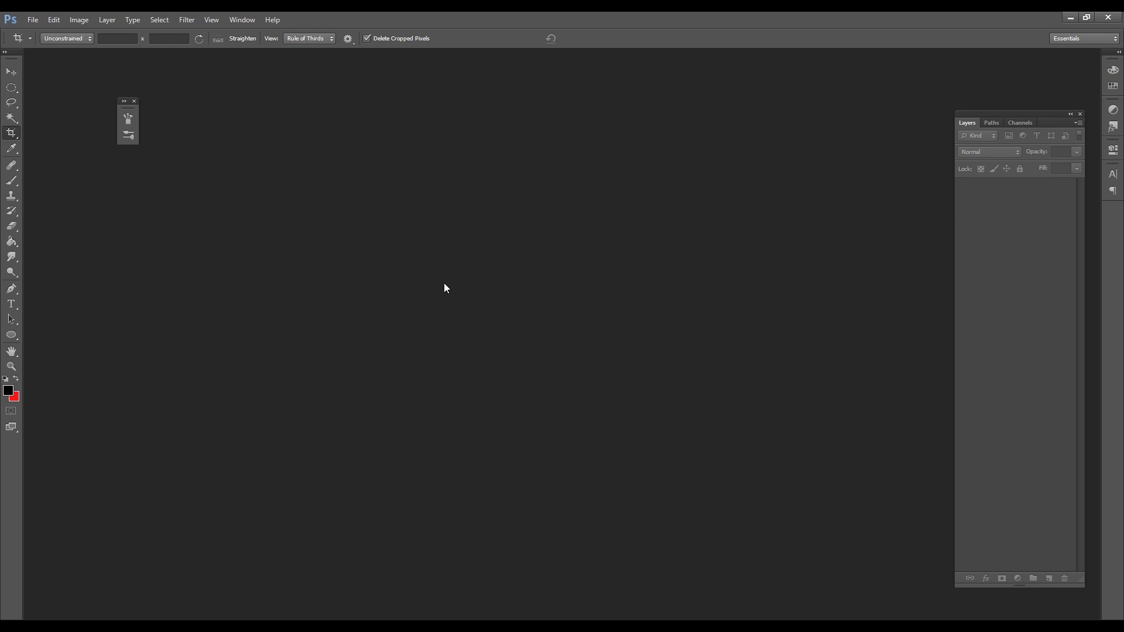
Create a new 500 × 500 pixel document named Clouds01 at 72 pixels/inch with a white background
key("ctrl+n")
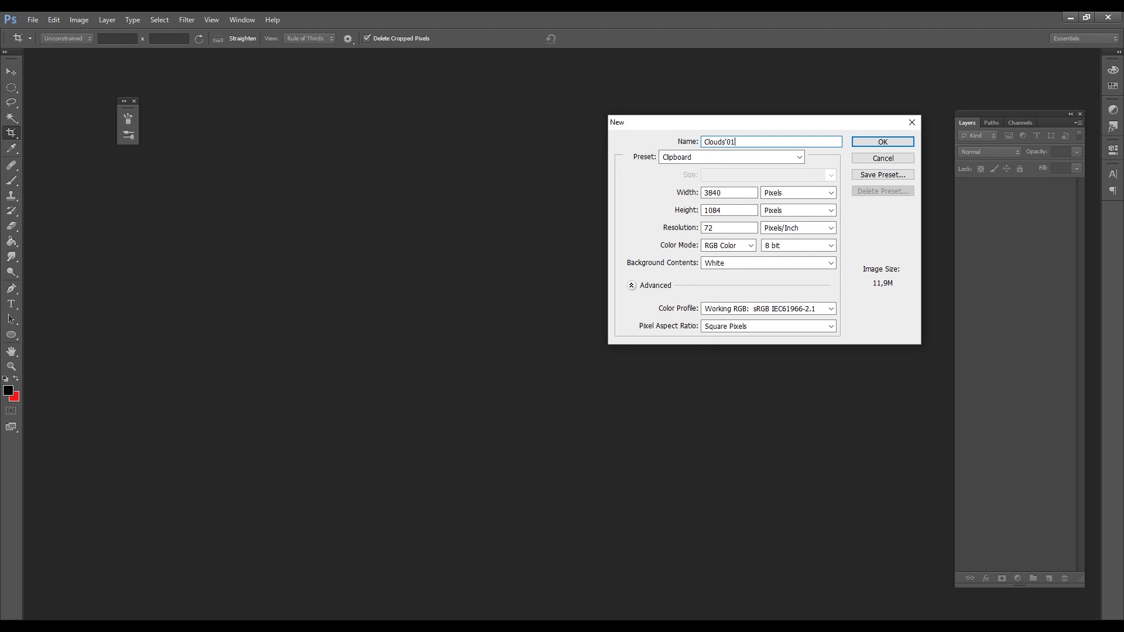
type("Clouds01")
key("Tab")
key("Tab")
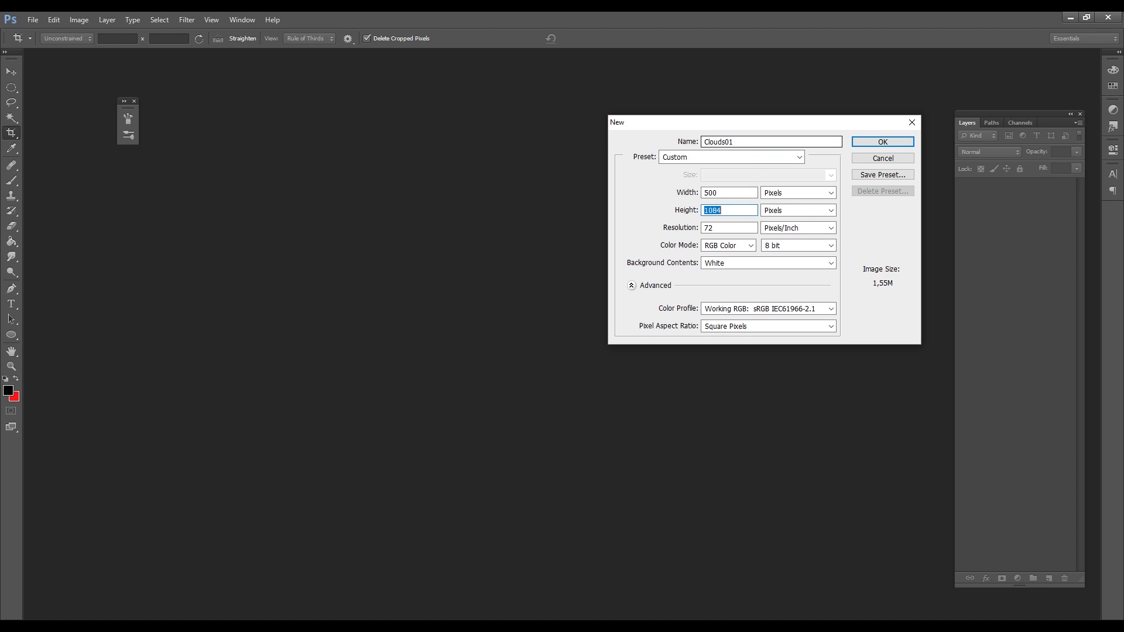
key("Return")
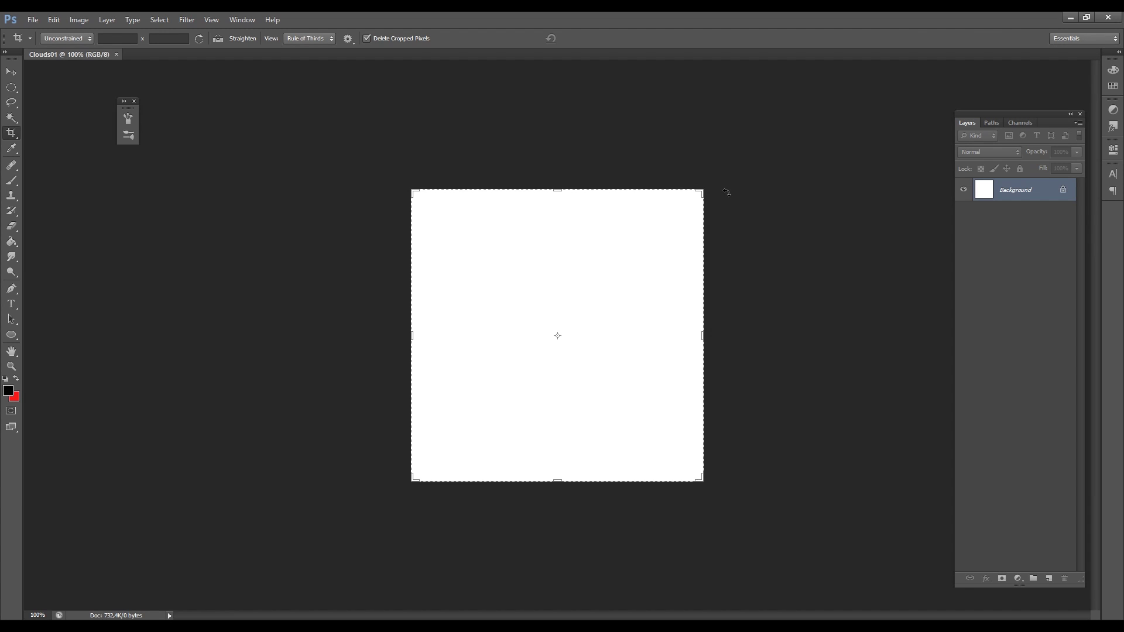
Fill the background with black using the Paint Bucket and add a new empty layer above it
left_click(13, 242)
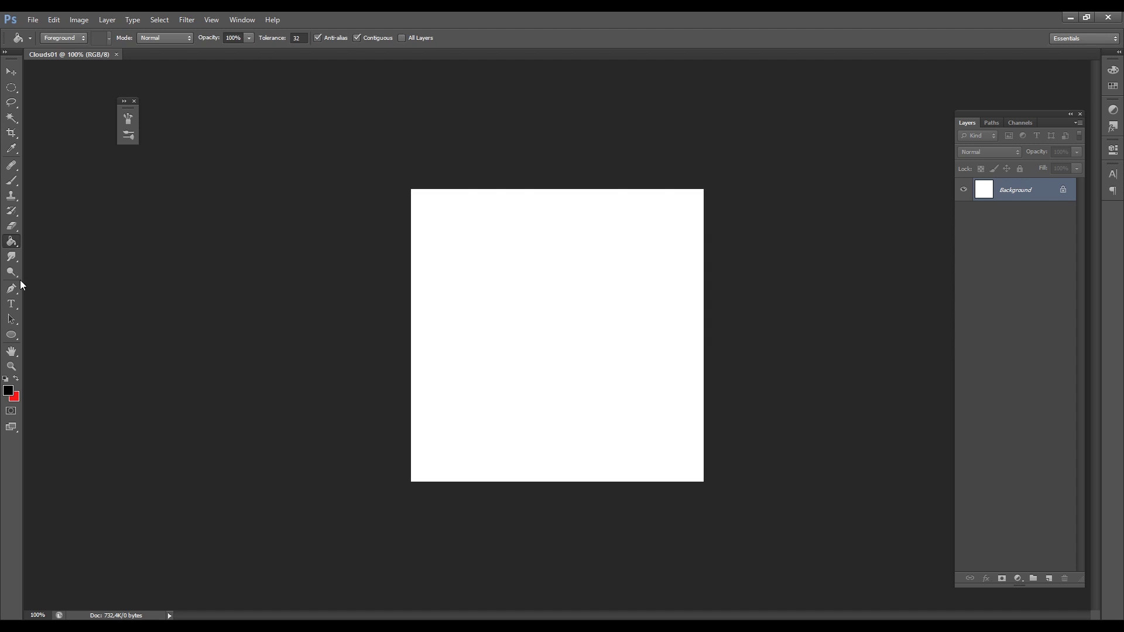
left_click(498, 285)
key("ctrl+shift+n")
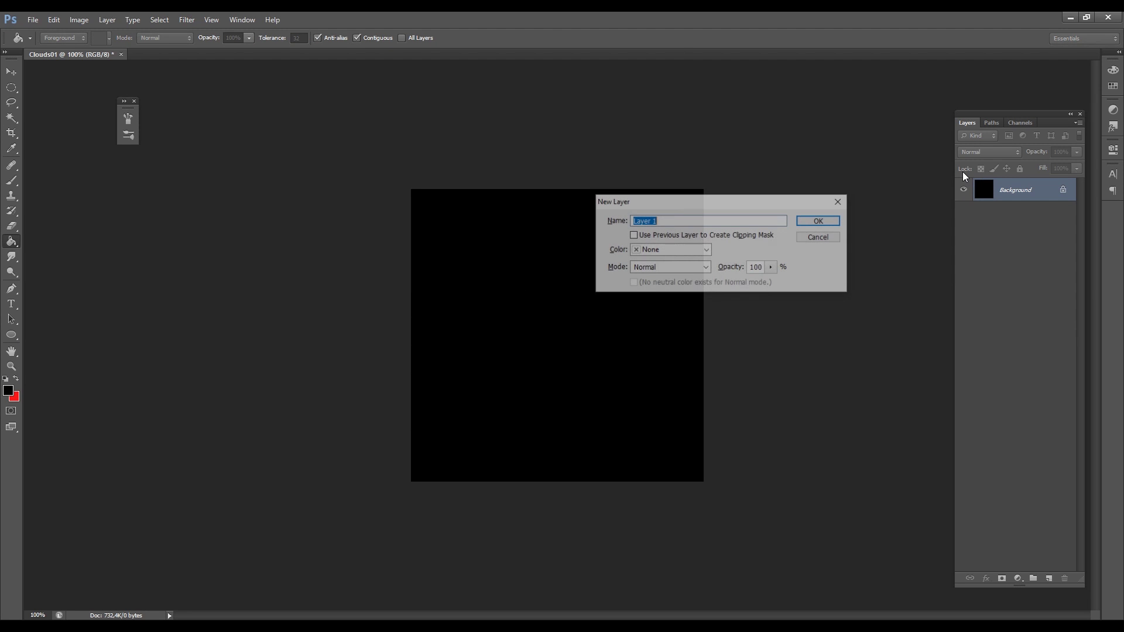
key("Return")
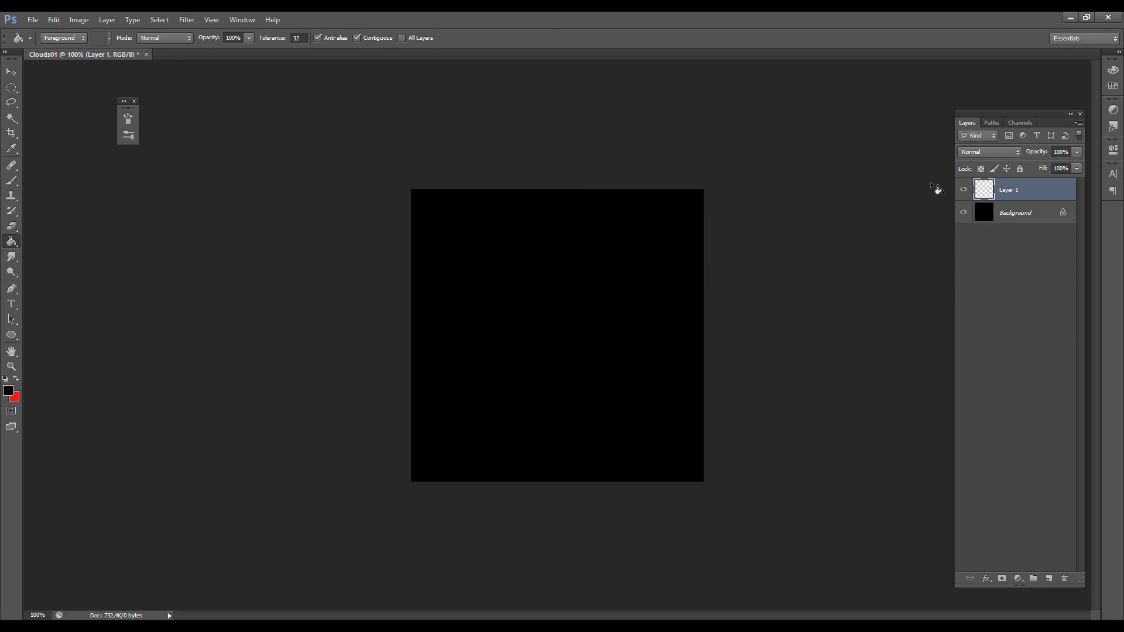
Activate the Brush tool and set the foreground colour to white with brightness 100%
key("b")
left_click(9, 390)
type("100")
key("Tab")
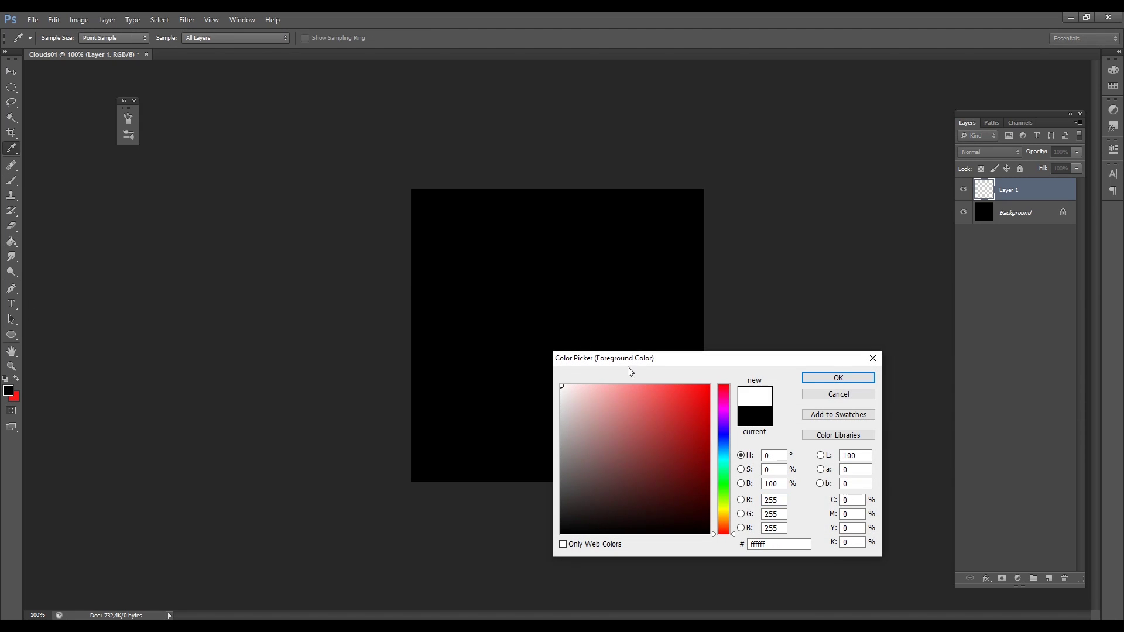
left_click(814, 378)
Choose the irregular cloud-like 45 px brush preset for painting
left_click(126, 119)
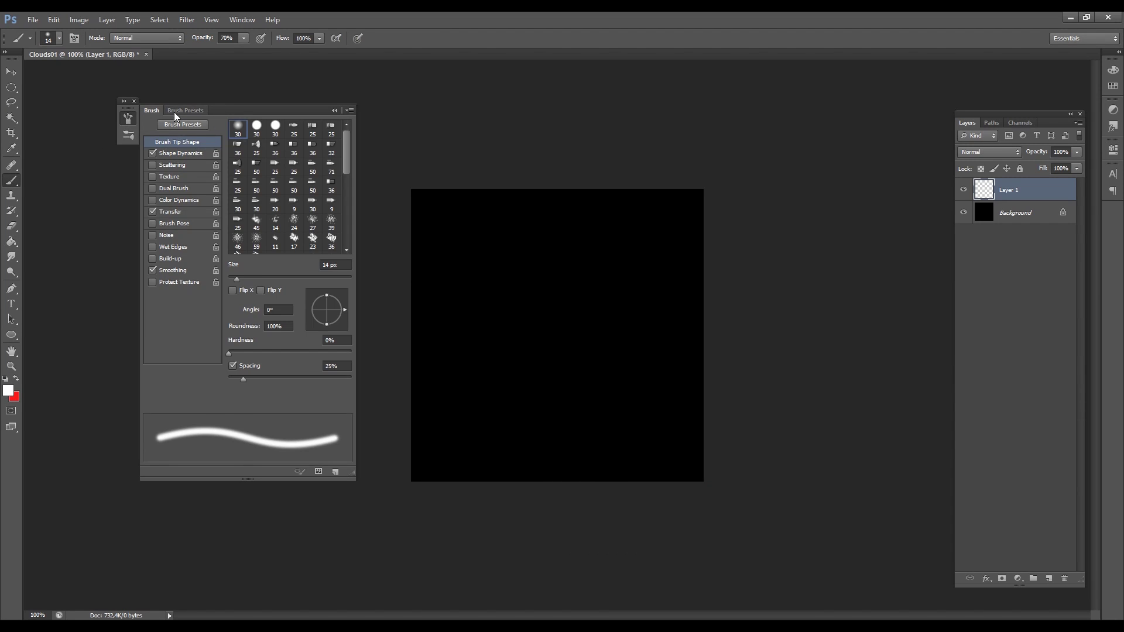
left_click(178, 110)
scroll(252, 276, "down", 5)
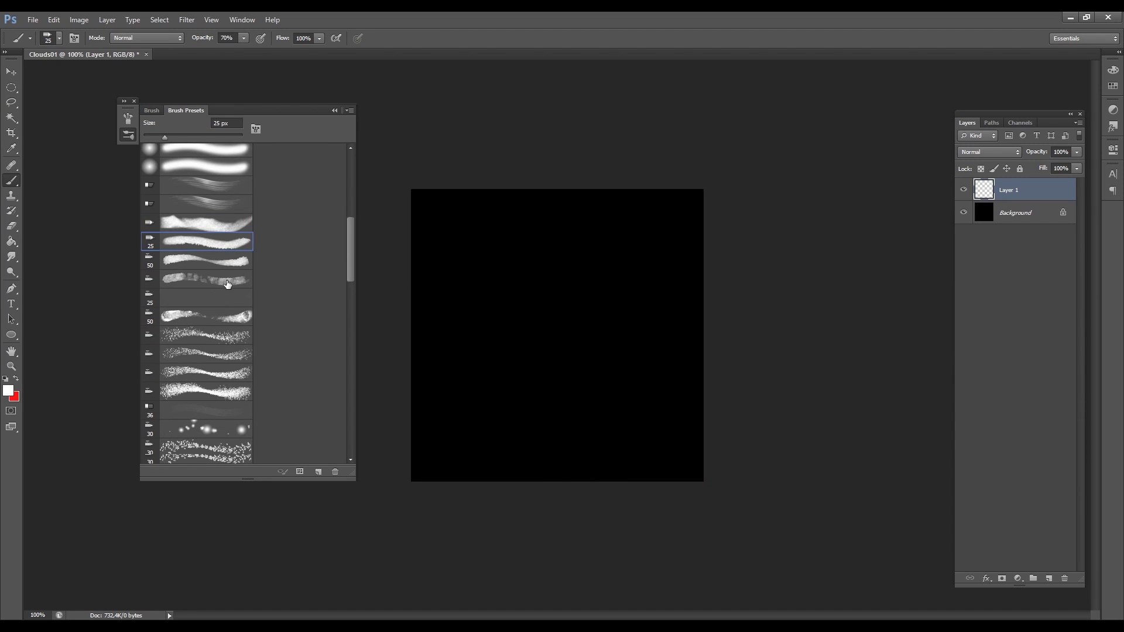
left_click(205, 185)
key("bracketright")
key("bracketright")
key("bracketright")
key("bracketright")
scroll(237, 223, "down", 5)
left_click(205, 256)
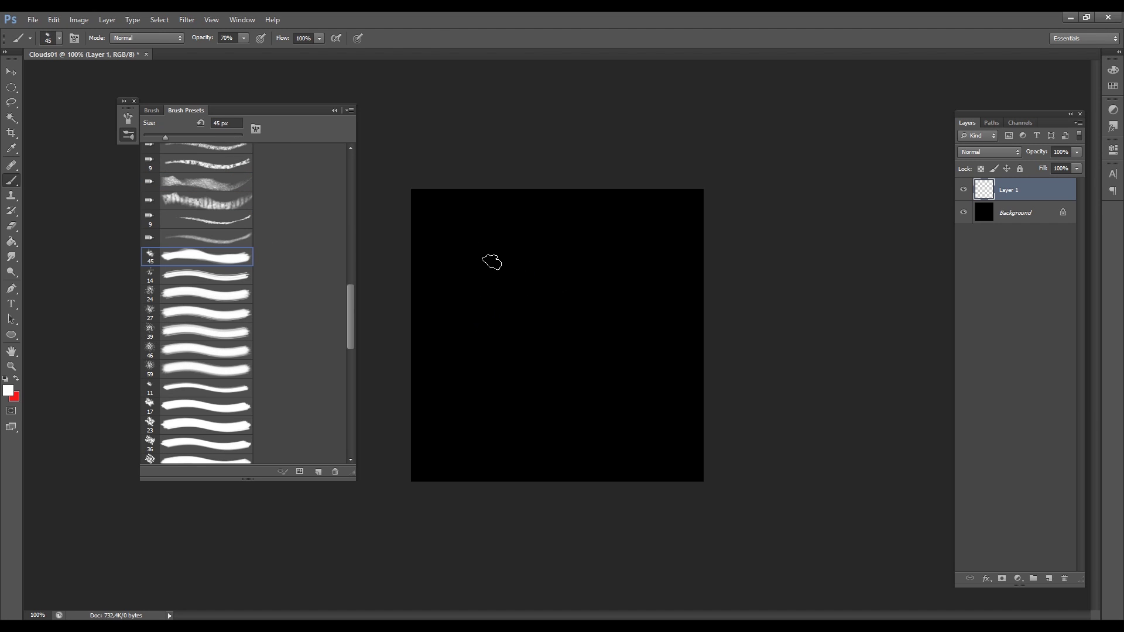
Paint several overlapping cloud dabs around the middle of the canvas on Layer 1 with a brush of about 115 px
left_click(515, 262)
left_click(497, 351)
left_click(526, 301)
left_click(591, 302)
left_click(579, 357)
Lower the brush opacity to 22% and add fainter dabs around the cloud at a brush size of about 229 px
left_click(151, 110)
key("3")
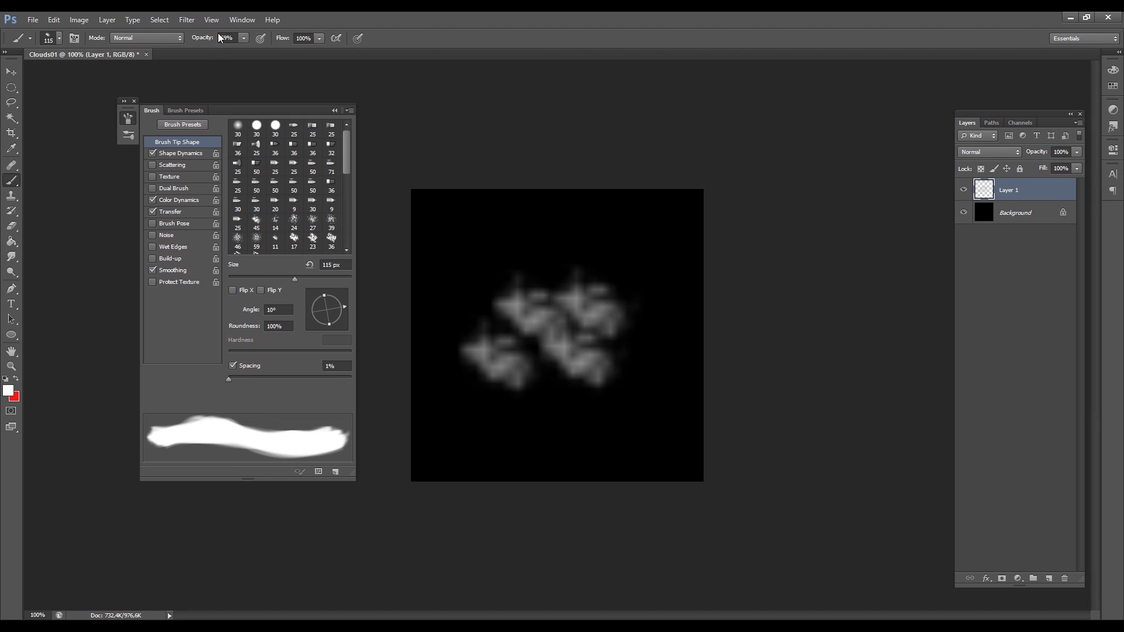
left_click(515, 257)
left_click(562, 328)
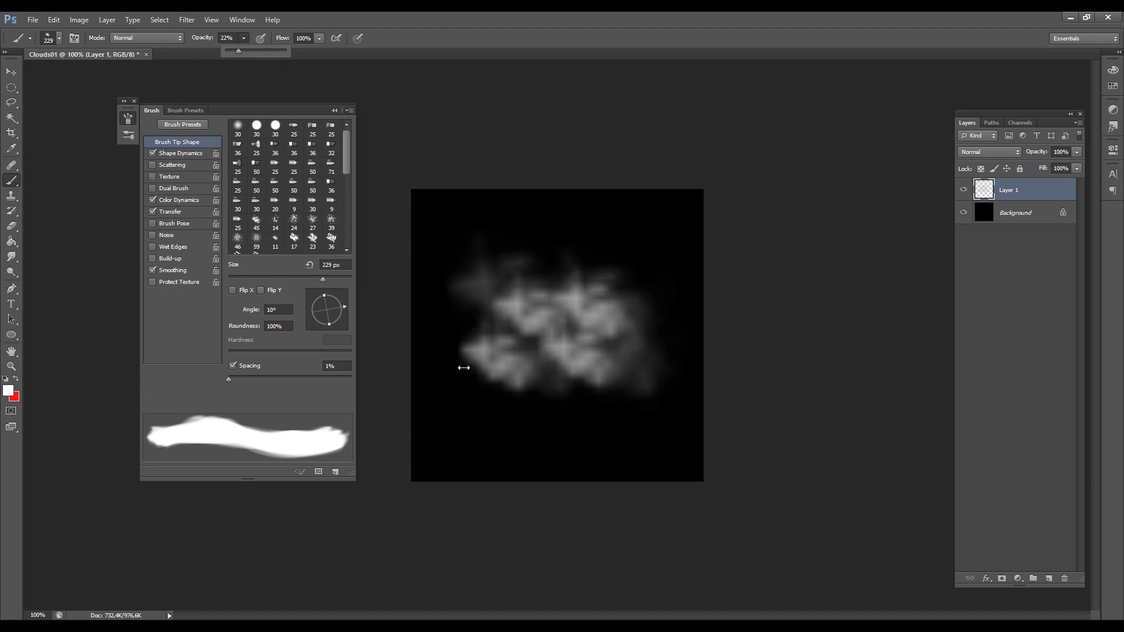
Rotate the brush tip to 90° and stamp a faint dab over the cloud at a size of about 360 px
mouse_move(579, 341)
right_mouse_down("alt")
mouse_move(597, 341)
mouse_move(579, 341)
right_mouse_up("alt")
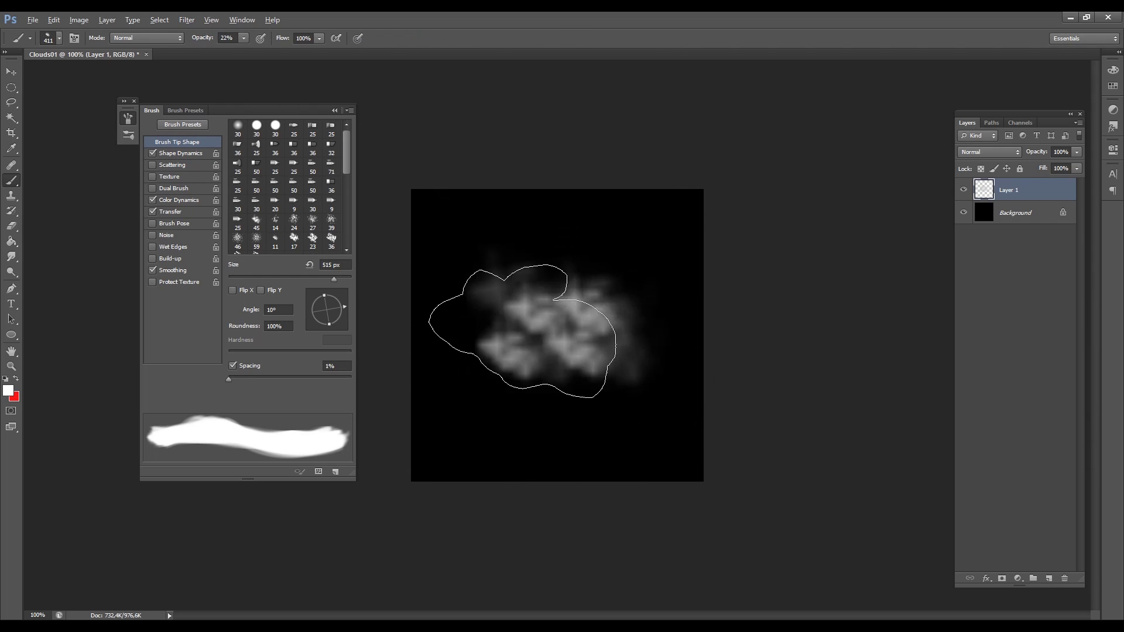
mouse_move(250, 309)
left_mouse_down()
mouse_move(201, 326)
mouse_move(180, 296)
left_mouse_up()
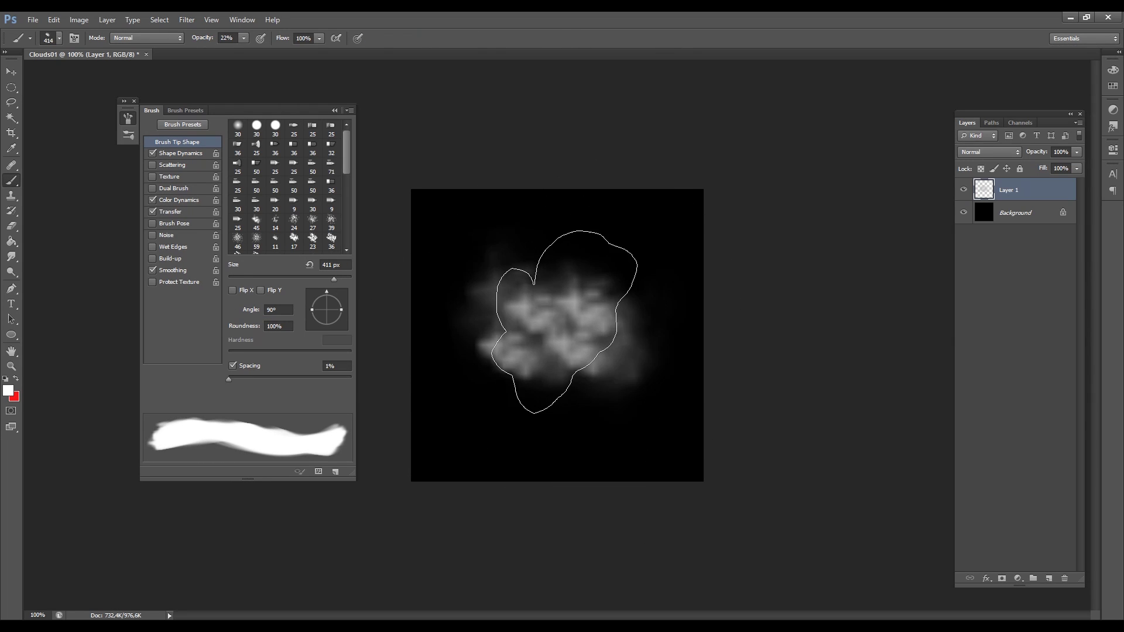
left_click(564, 322)
right_click_drag(589, 351, 539, 327, "alt")
left_click(558, 338)
key("ctrl+z")
left_click(541, 334)
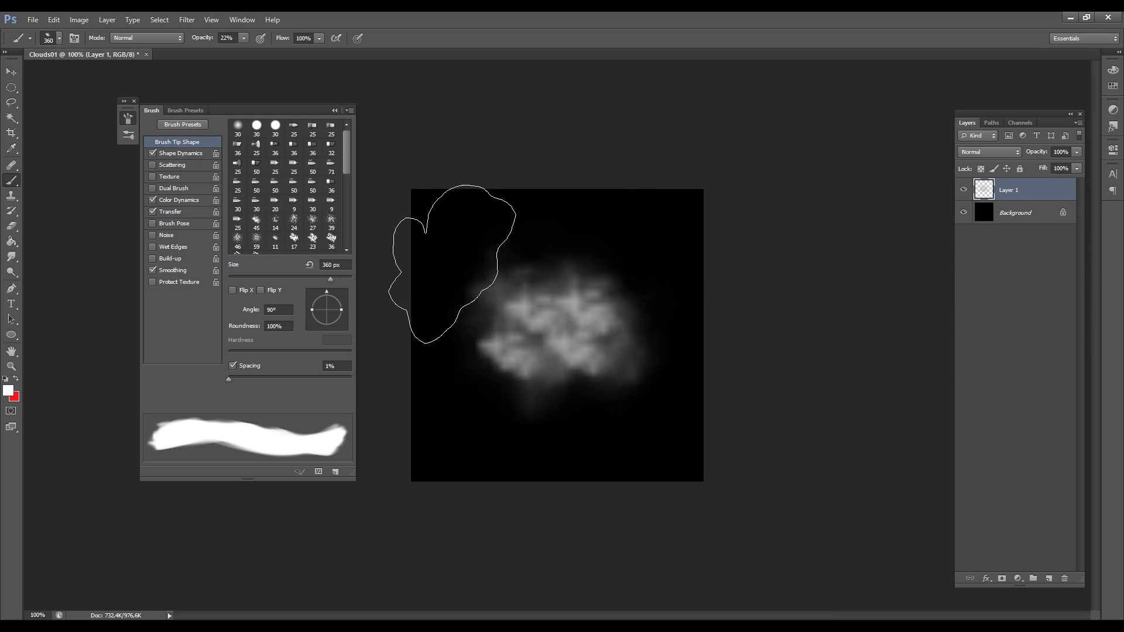
Activate the Eraser and give it the same irregular 45 px cloud brush preset
key("e")
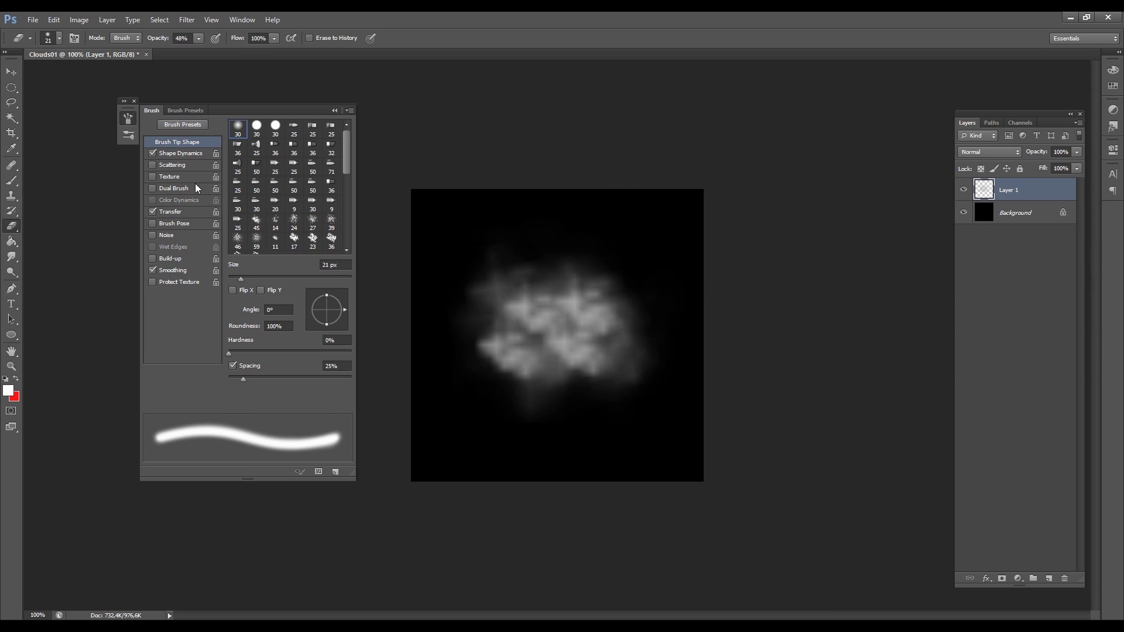
left_click(186, 112)
scroll(241, 261, "down", 3)
left_click(241, 257)
Softly erase patches inside the cloud to break up its shape, reducing the eraser to about 89 px
right_click_drag(544, 310, 521, 258, "alt")
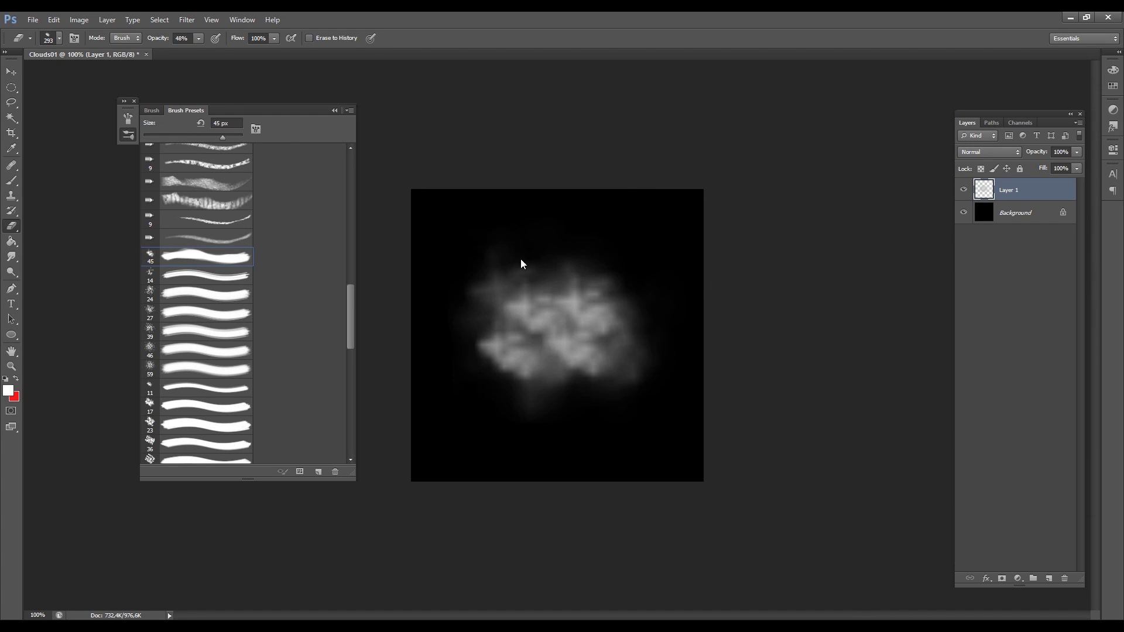
left_click_drag(550, 319, 498, 274)
right_click_drag(589, 312, 550, 312, "alt")
left_click_drag(517, 294, 555, 308)
right_click_drag(597, 287, 574, 287, "alt")
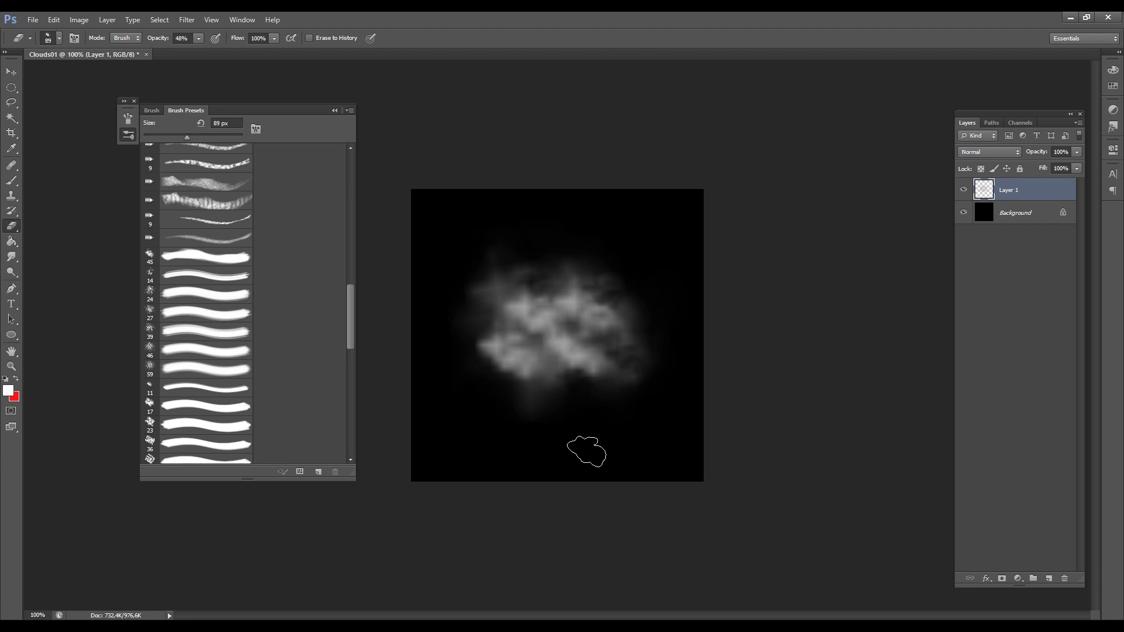
Return to the Brush tool and paint faint wisps along the cloud's right side at about 120 px
key("b")
right_click_drag(584, 392, 626, 367, "alt")
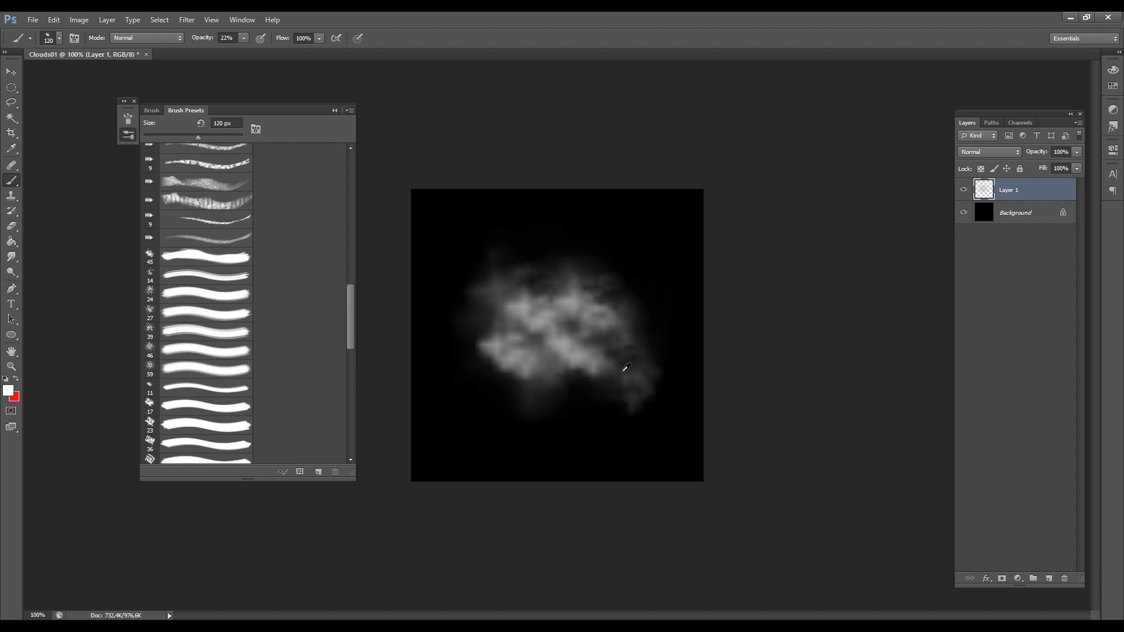
mouse_move(597, 351)
left_mouse_down()
mouse_move(691, 335)
mouse_move(627, 290)
left_mouse_up()
right_click_drag(627, 291, 622, 299, "alt")
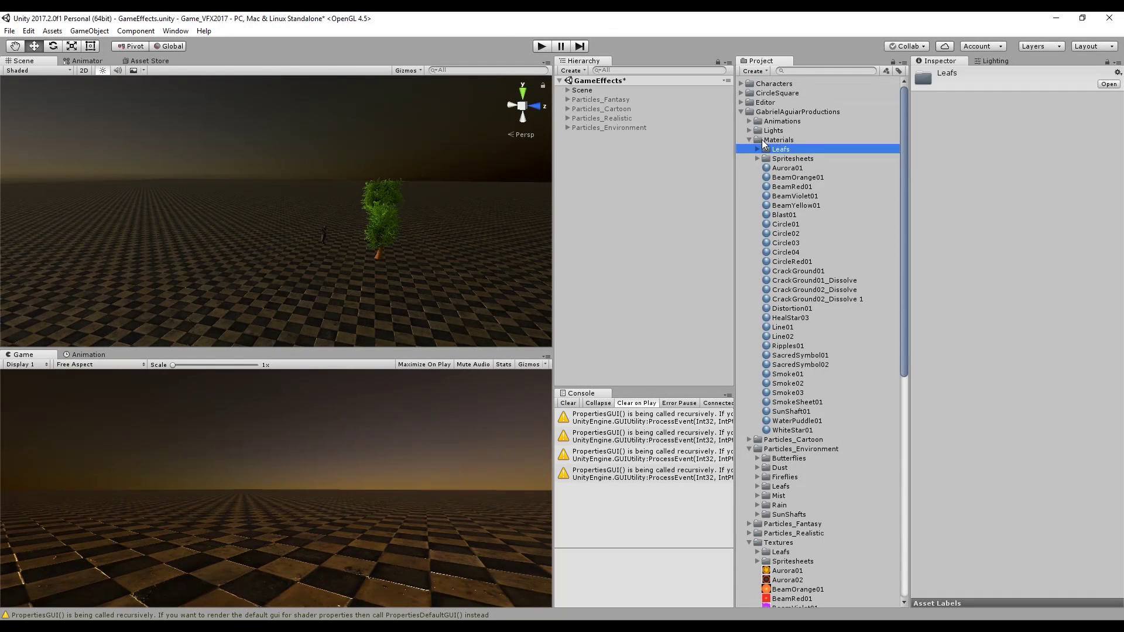
Switch to Unity and create a material named Clouds01 in the Materials folder
right_click(761, 139)
mouse_move(861, 150)
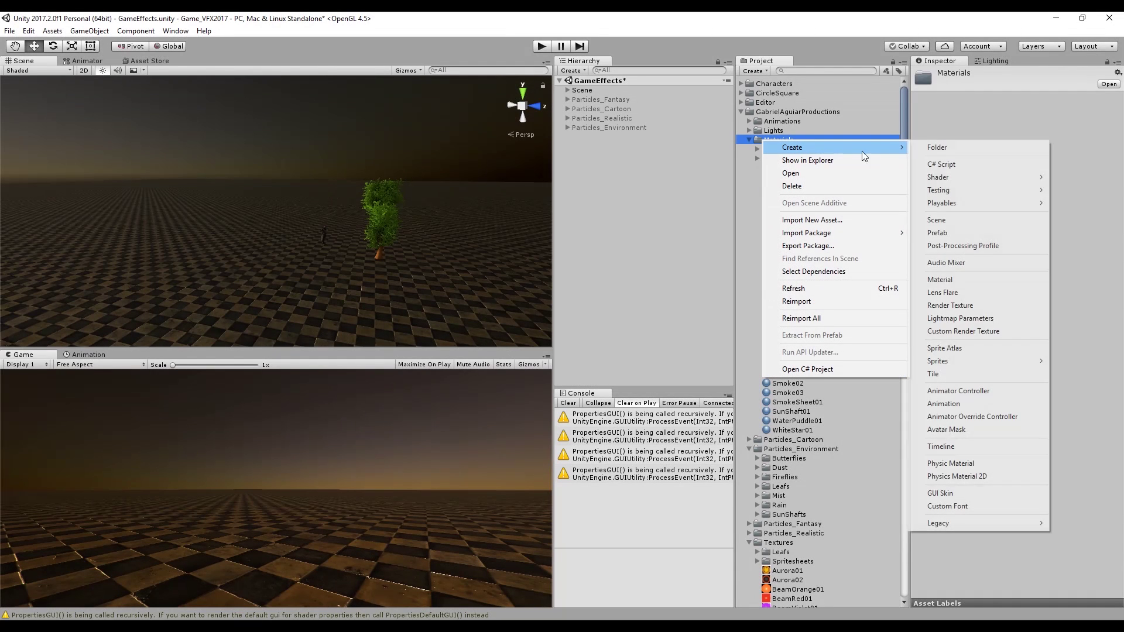
left_click(941, 279)
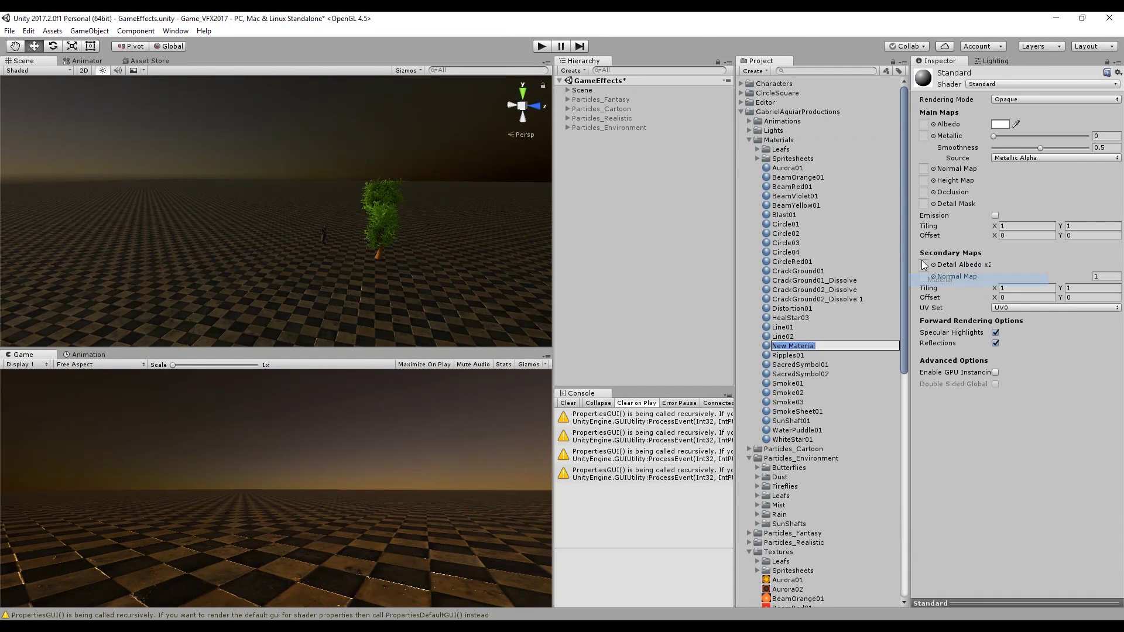
type("Clouds01")
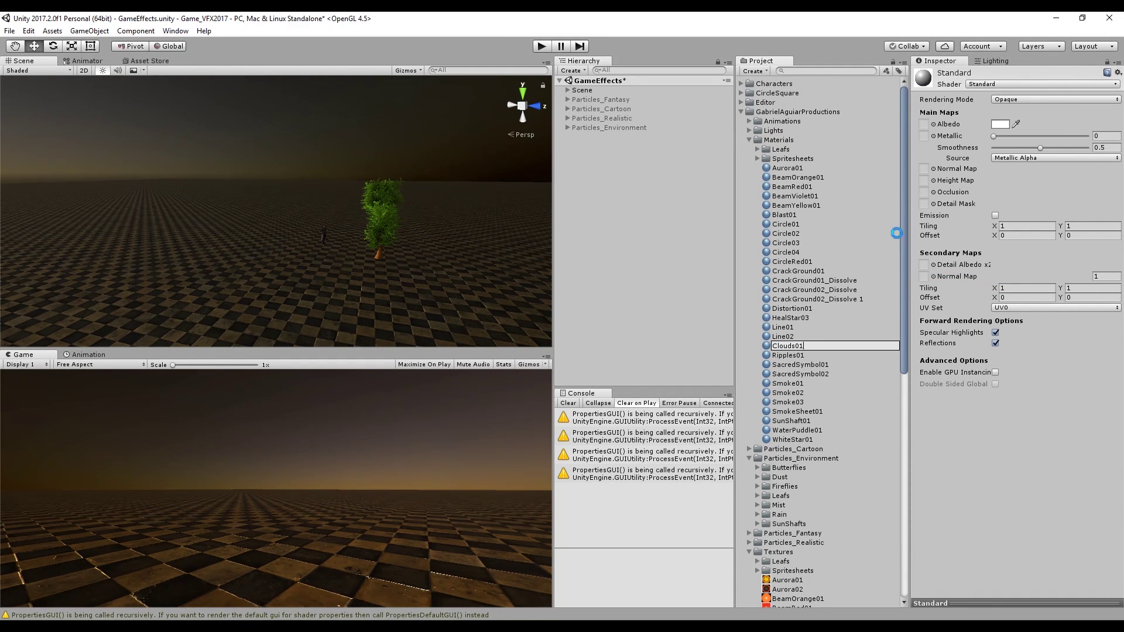
key("Return")
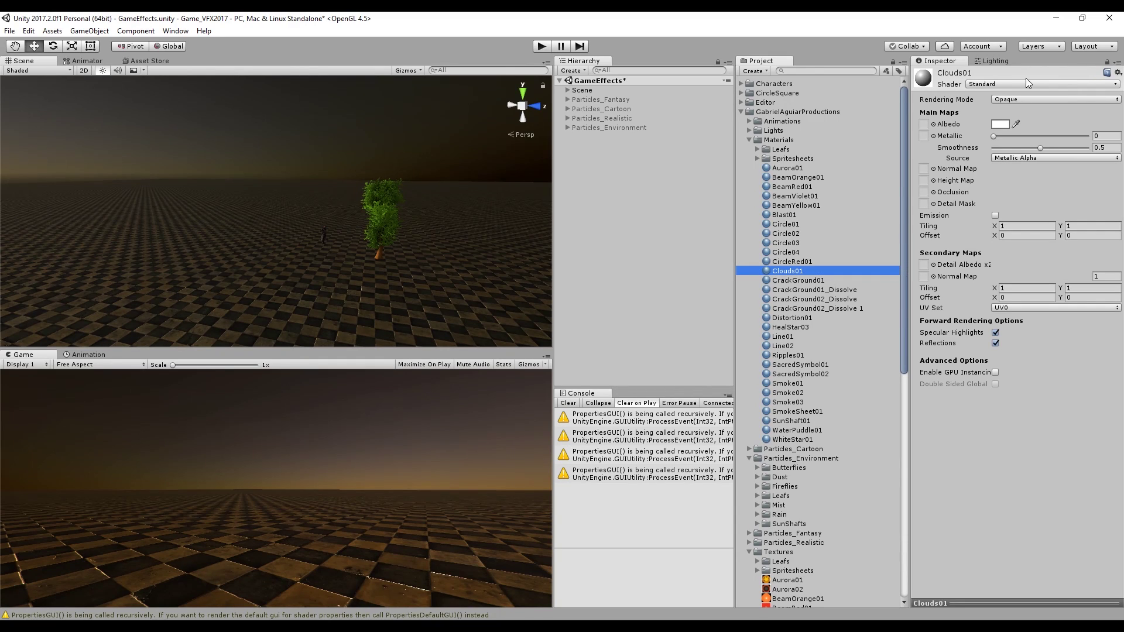
Set the Clouds01 material's shader to Particles/Additive and assign the Clouds01 texture as its particle texture
left_click(1006, 83)
mouse_move(1015, 226)
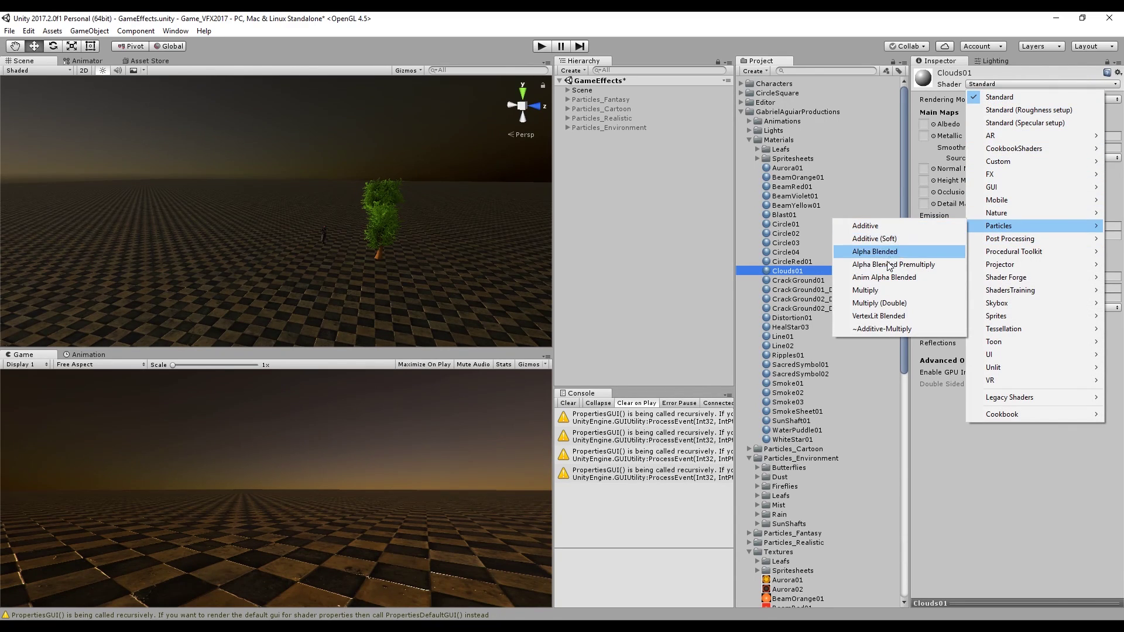
left_click(894, 227)
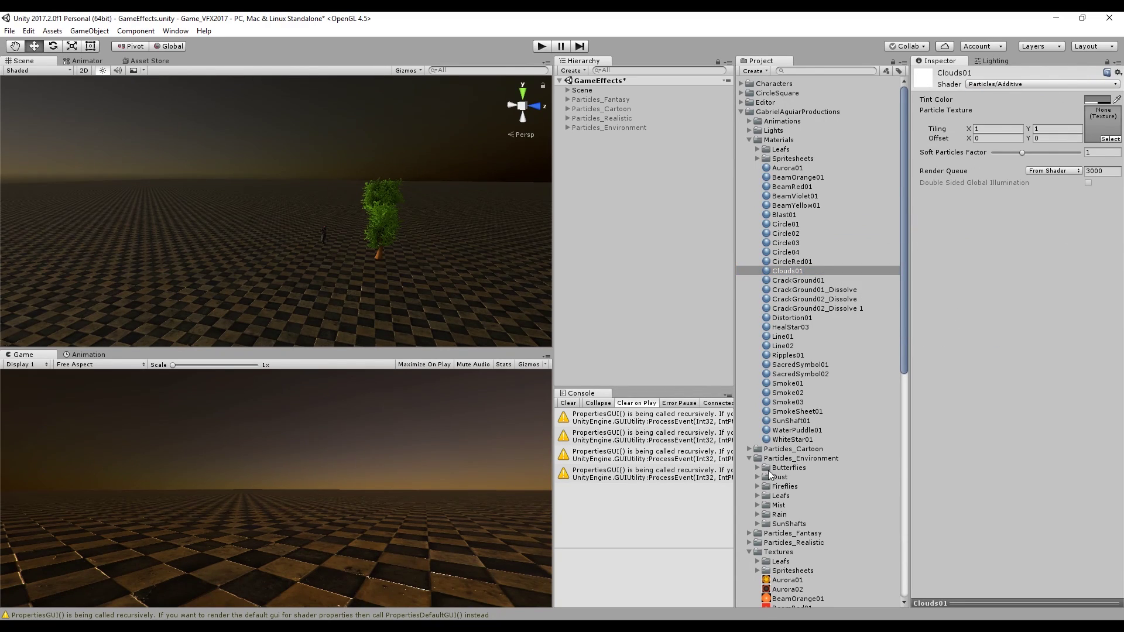
scroll(769, 476, "down", 7)
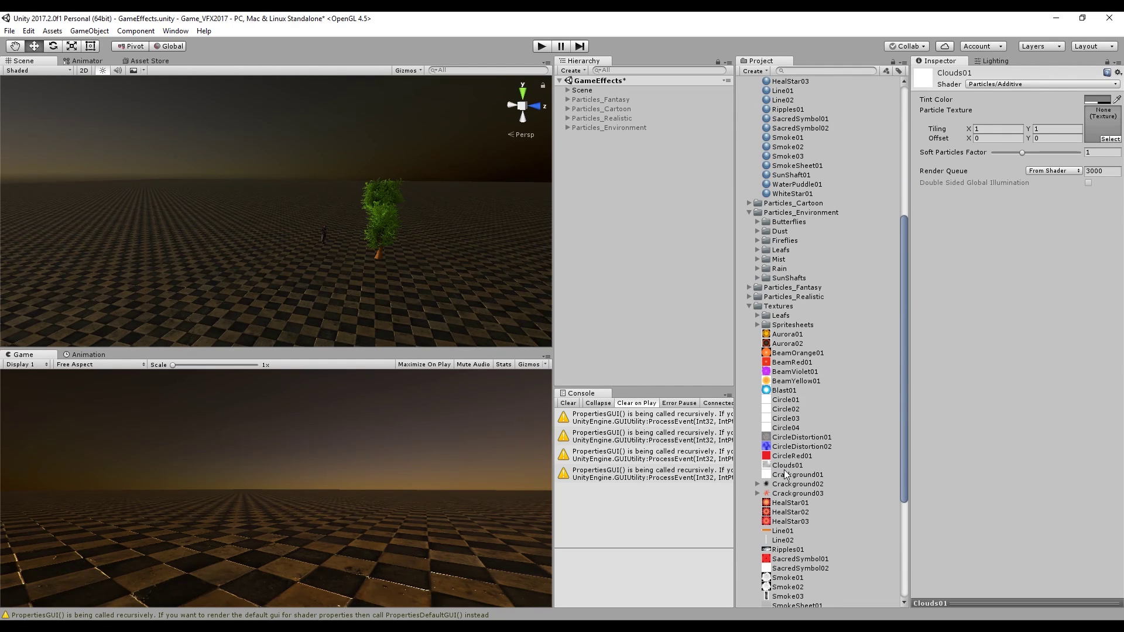
left_click_drag(786, 466, 1102, 124)
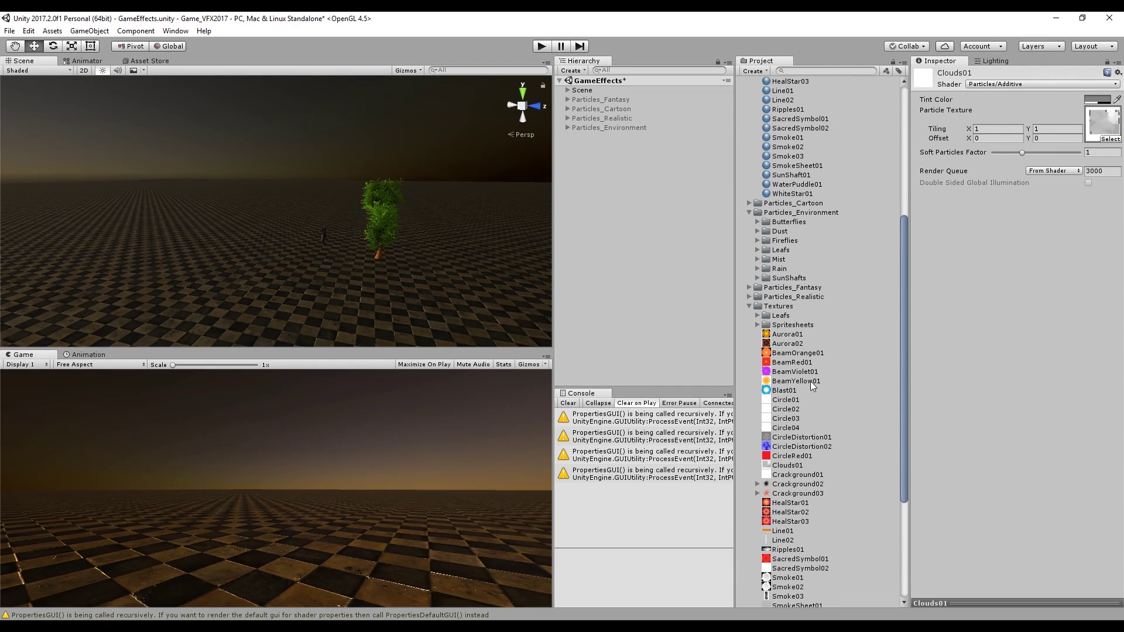
scroll(820, 402, "up", 7)
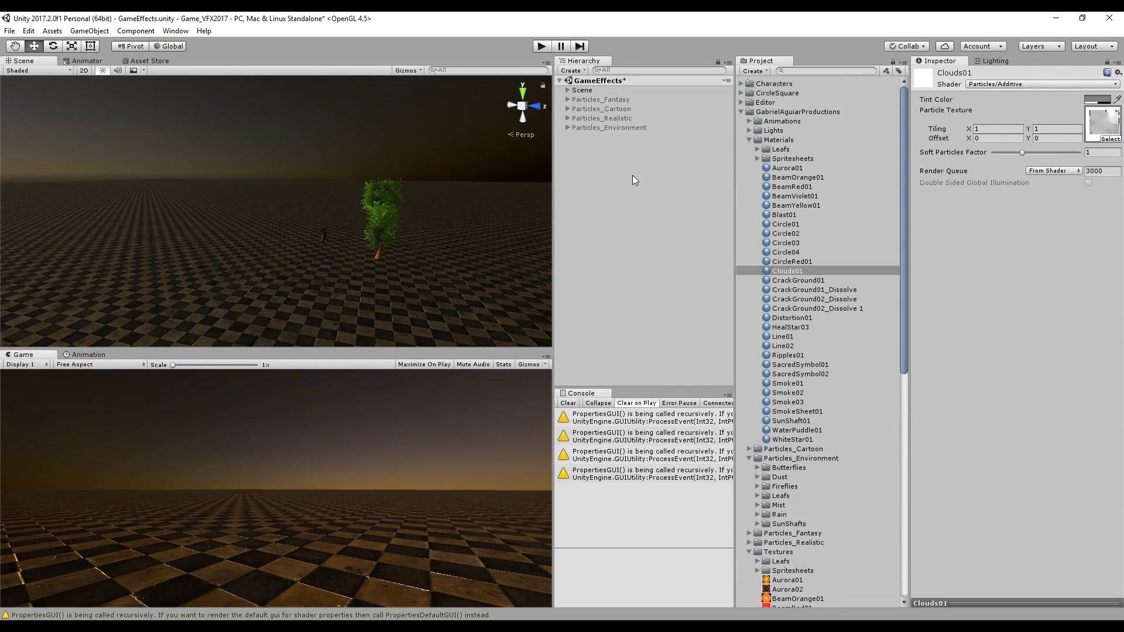
Add a particle system to the scene, name it vfx_Clouds and set its X rotation to 0
right_click(612, 166)
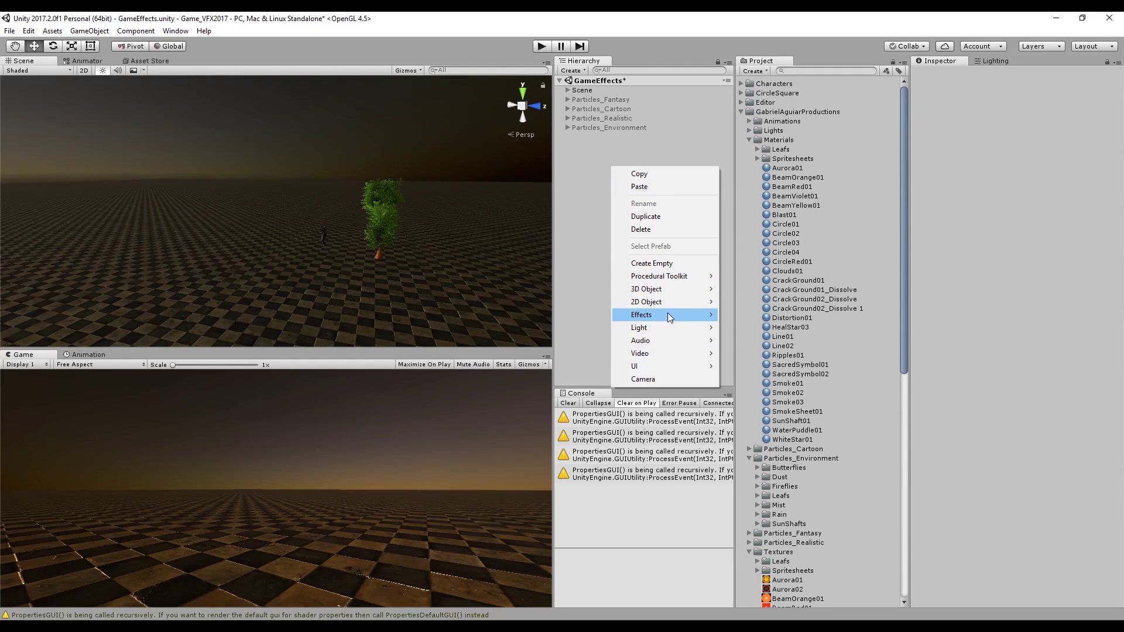
mouse_move(667, 315)
left_click(764, 317)
left_click(965, 74)
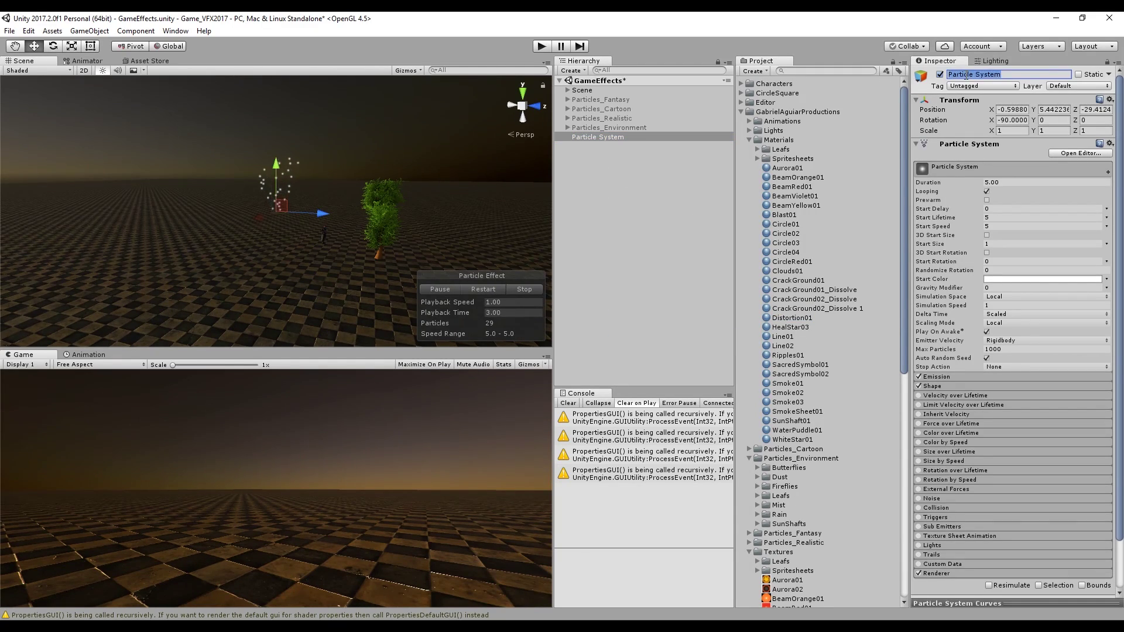
left_click(1011, 121)
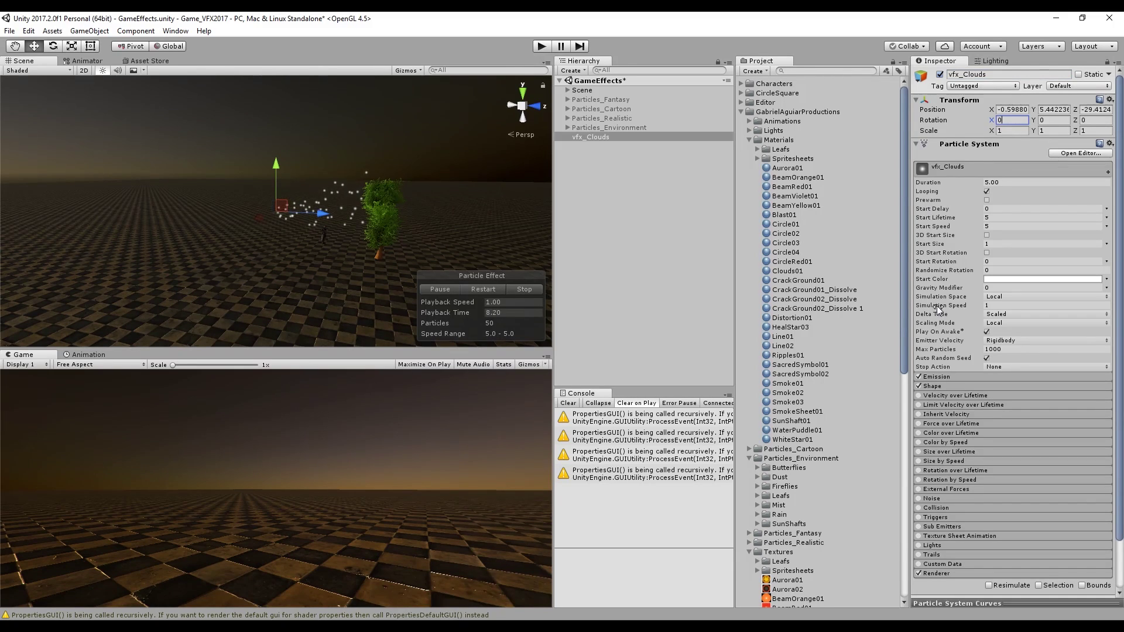
Change the emitter shape to Box and set its scale to 100 on both X and Z
left_click(939, 386)
left_click(1016, 397)
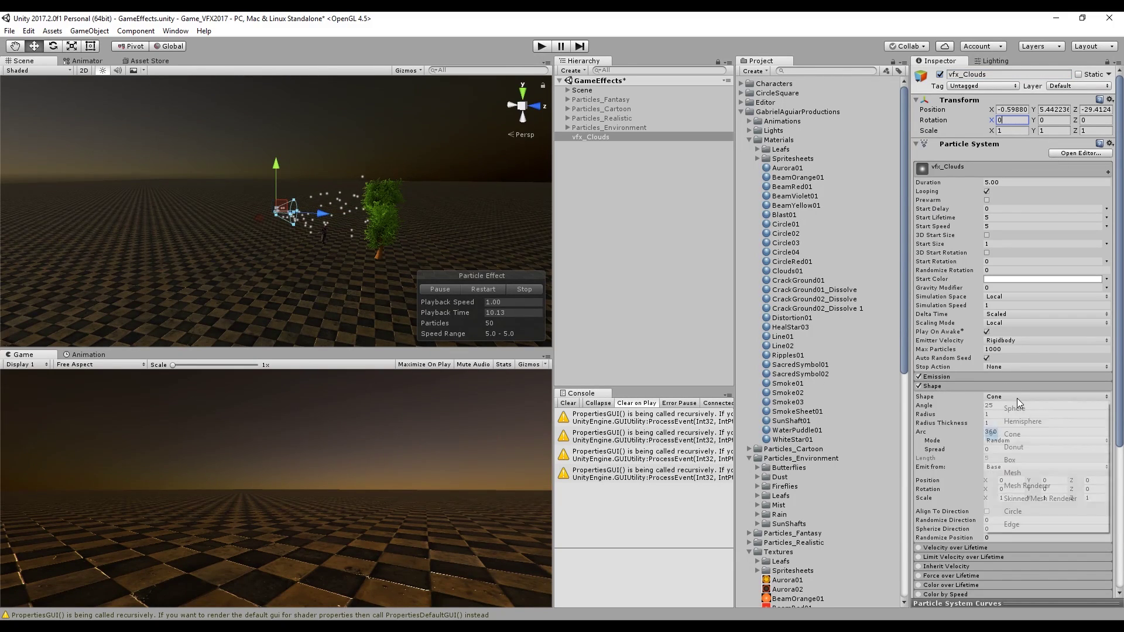
left_click(1023, 461)
left_click(1007, 436)
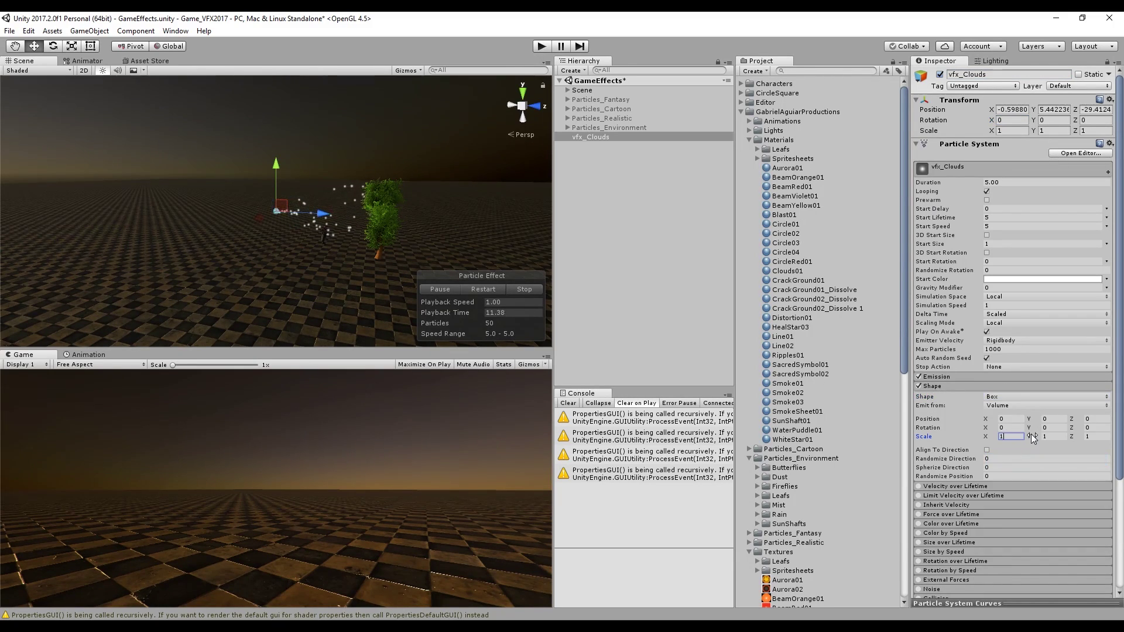
type("100")
left_click(1090, 436)
type("100")
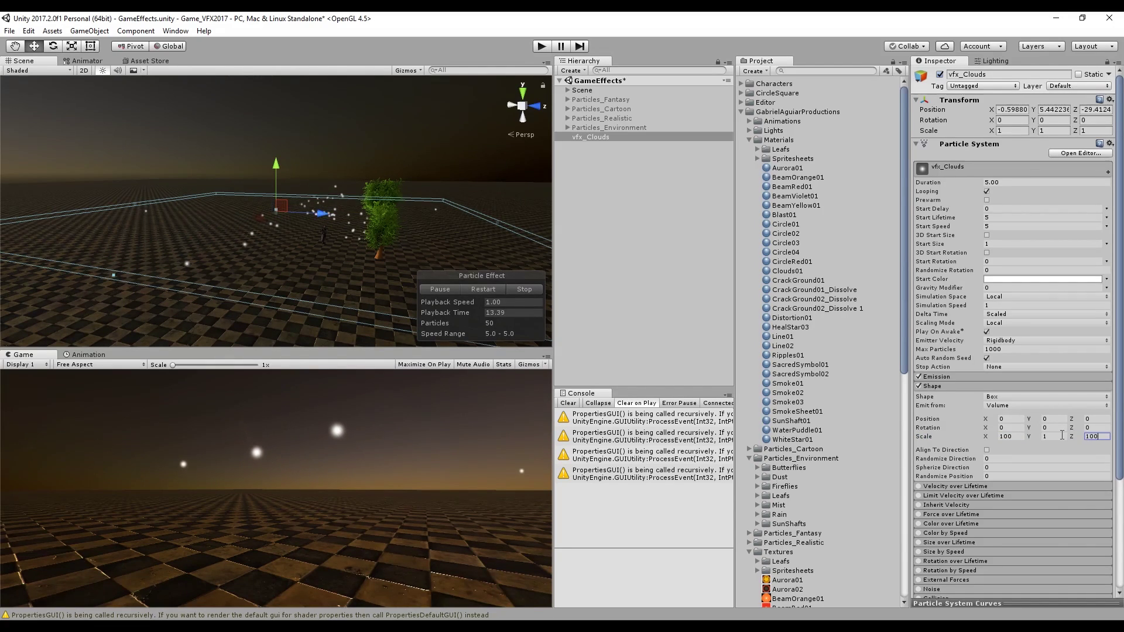
Set the box emitter's Y scale to 25 and close the Shape settings
left_click(1053, 436)
type("25")
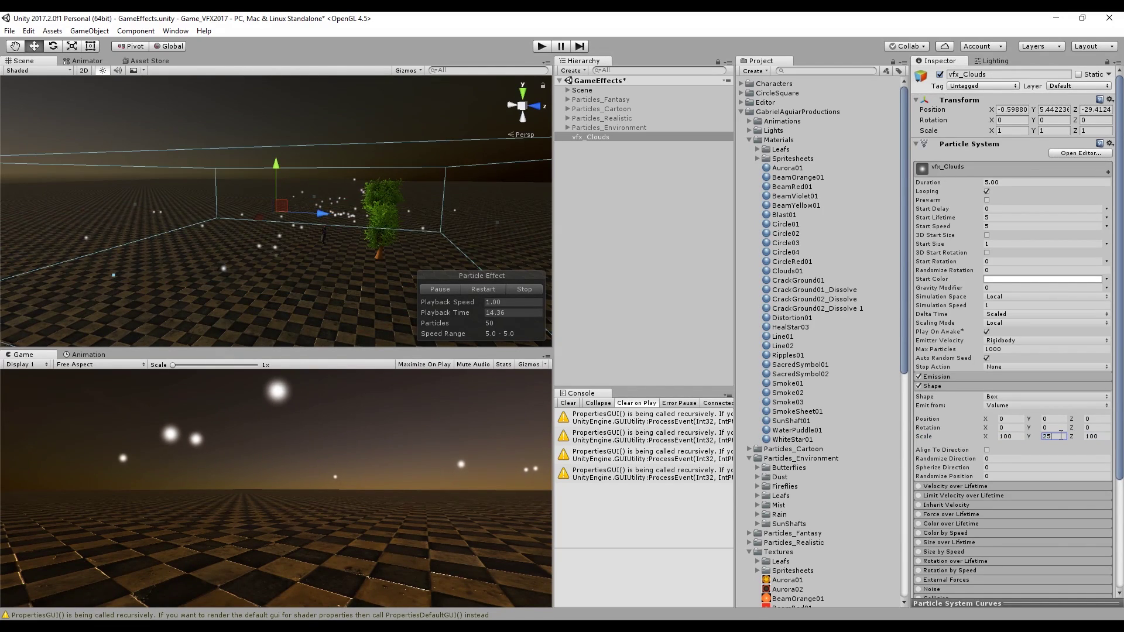
left_click(950, 388)
Make the start speed random between two constants, -0.2 and 0.5
left_click(1106, 226)
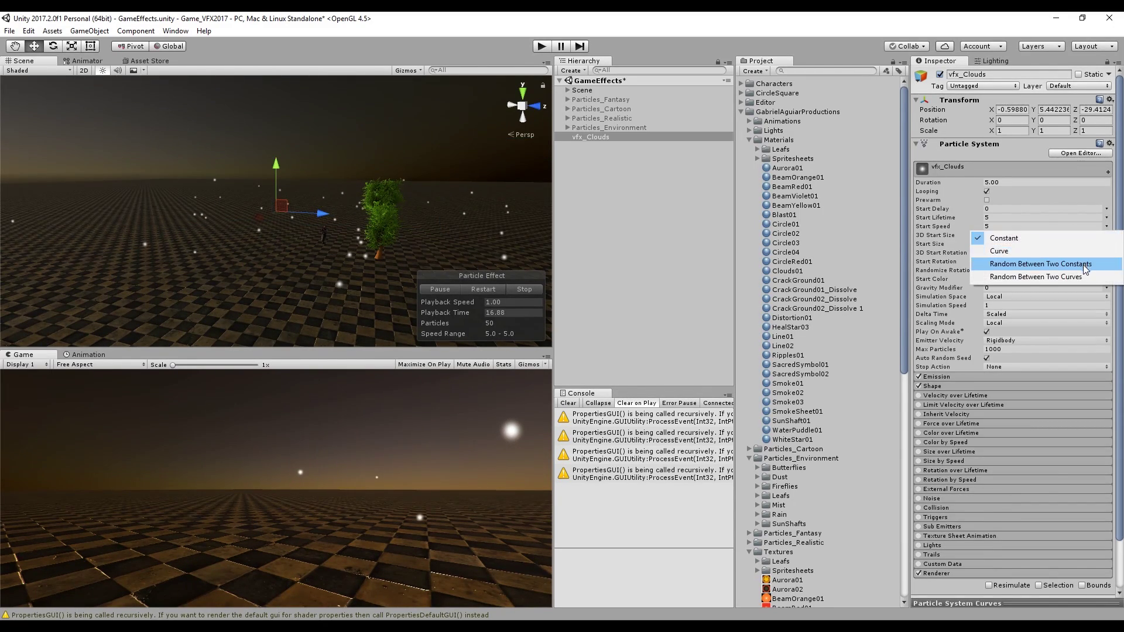
left_click(1082, 265)
left_click(1011, 226)
type("-0.2")
left_click(1067, 227)
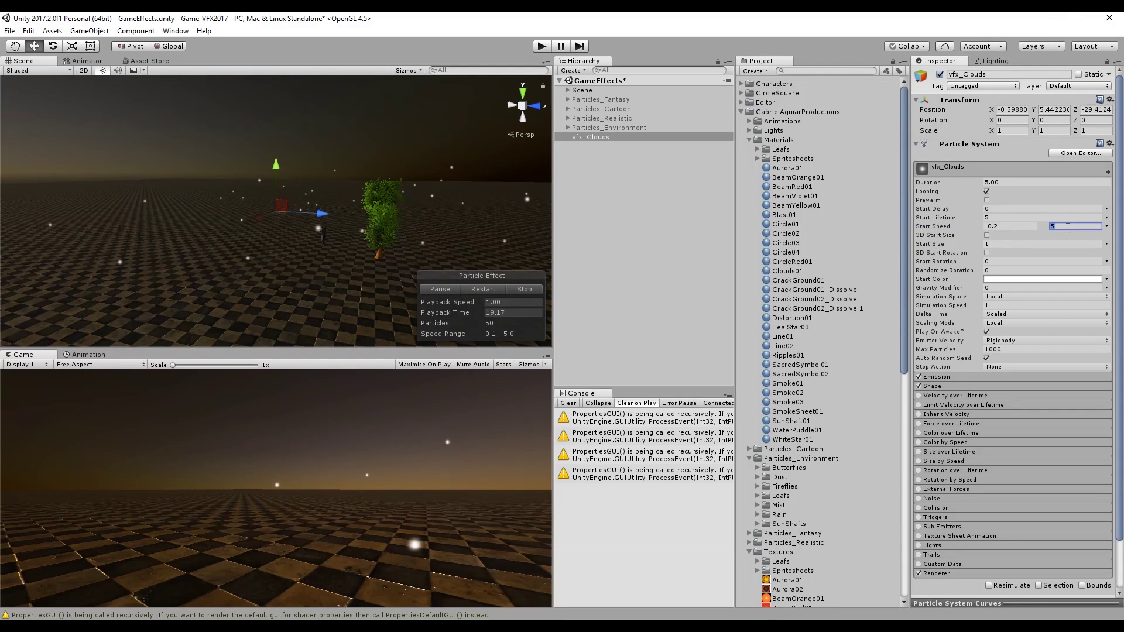
key("BackSpace")
type("0.5")
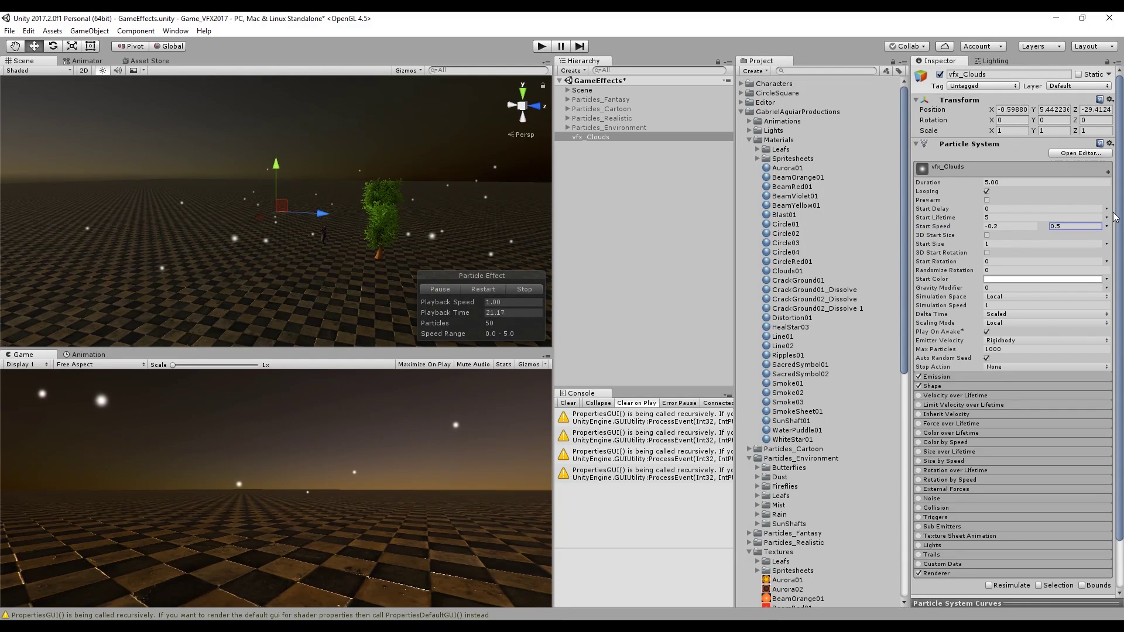
Make the start lifetime random between two constants, 10 and 15
left_click(1106, 217)
left_click(1042, 254)
left_click(1009, 218)
type("10")
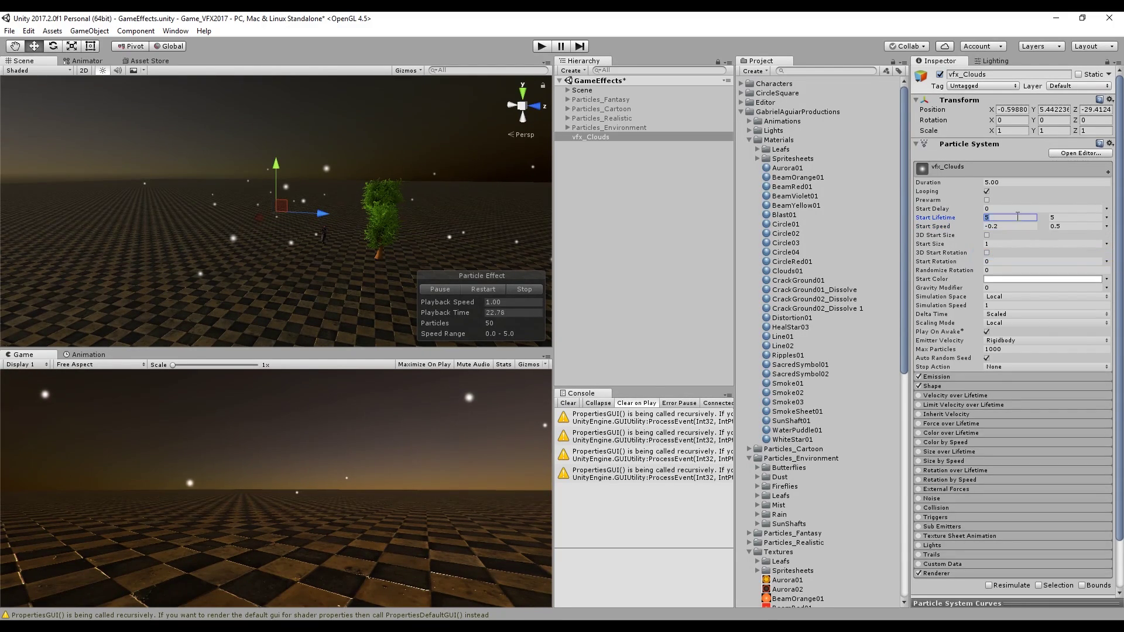
left_click(1063, 217)
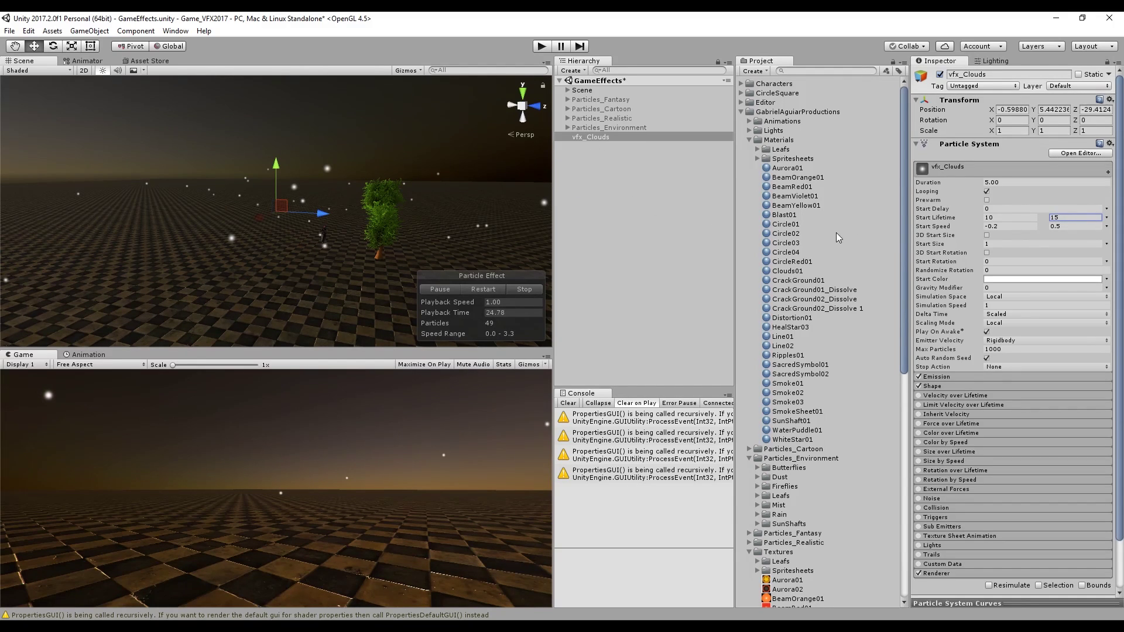
Raise vfx_Clouds above the ground to a Y position of 25.5 and apply the Clouds01 material to it
left_click(935, 385)
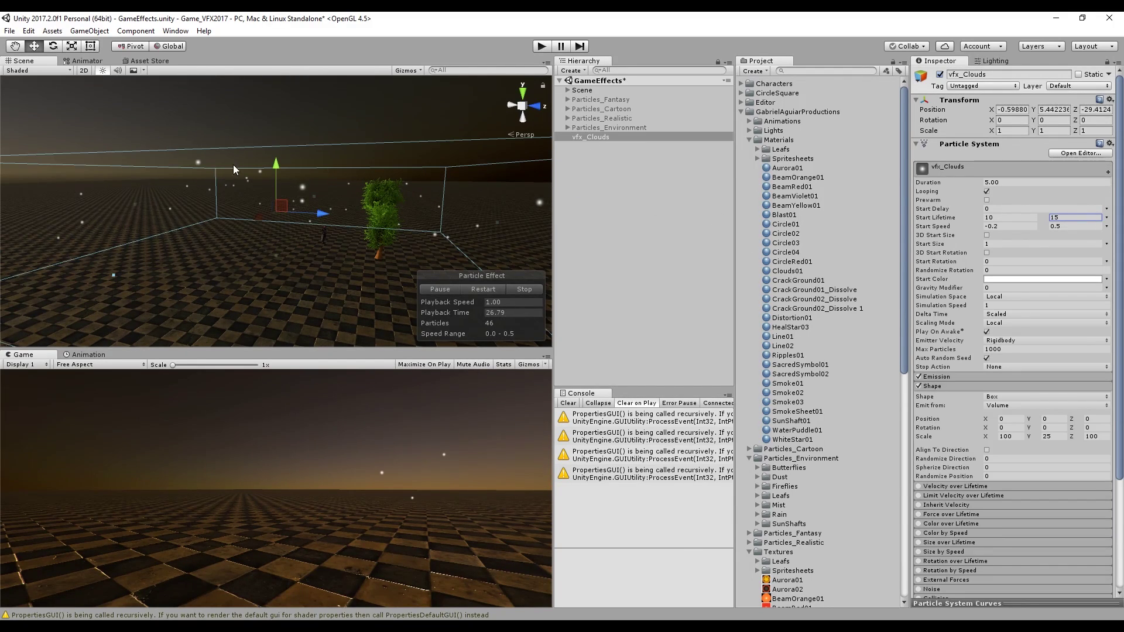
left_click_drag(273, 169, 292, 112)
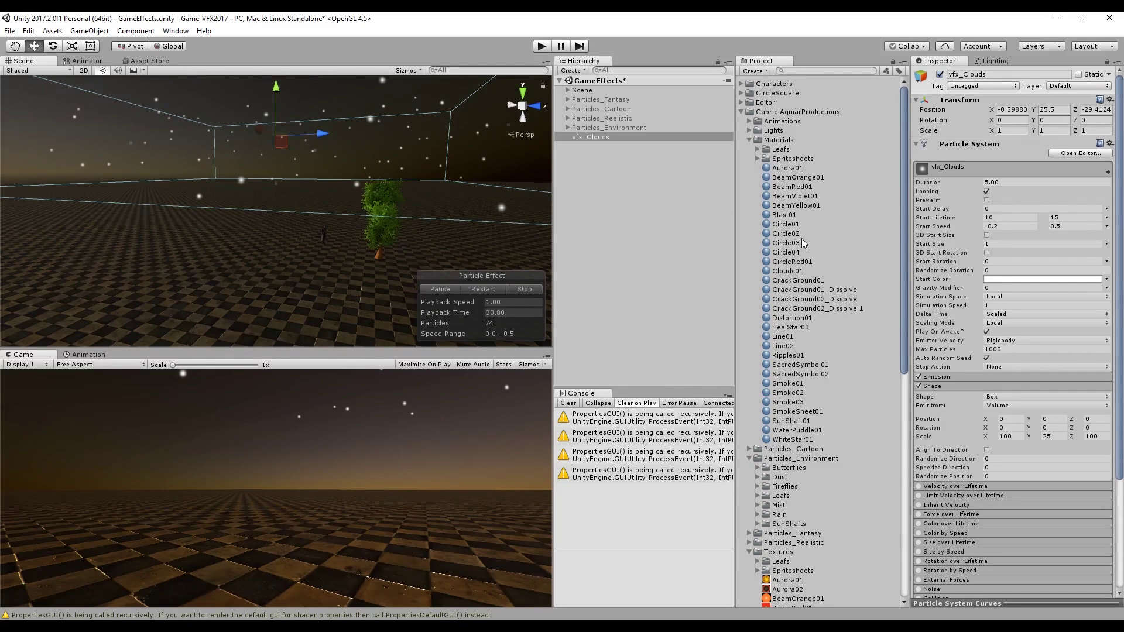
left_click(614, 137)
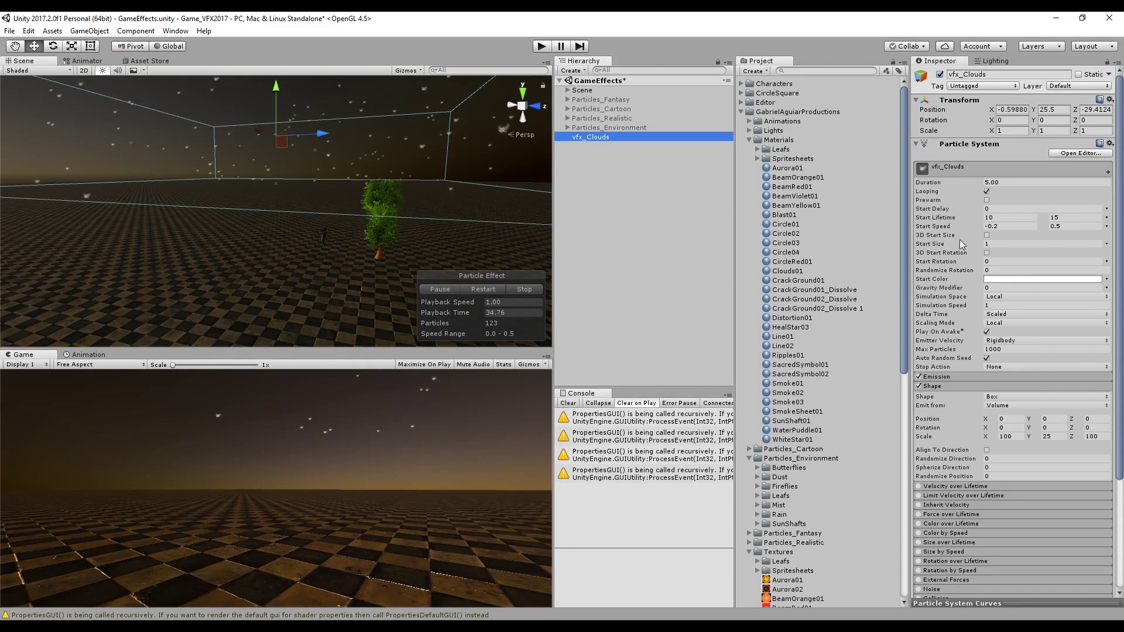
Make the start size random between two constants, 15 and 25
left_click(1105, 243)
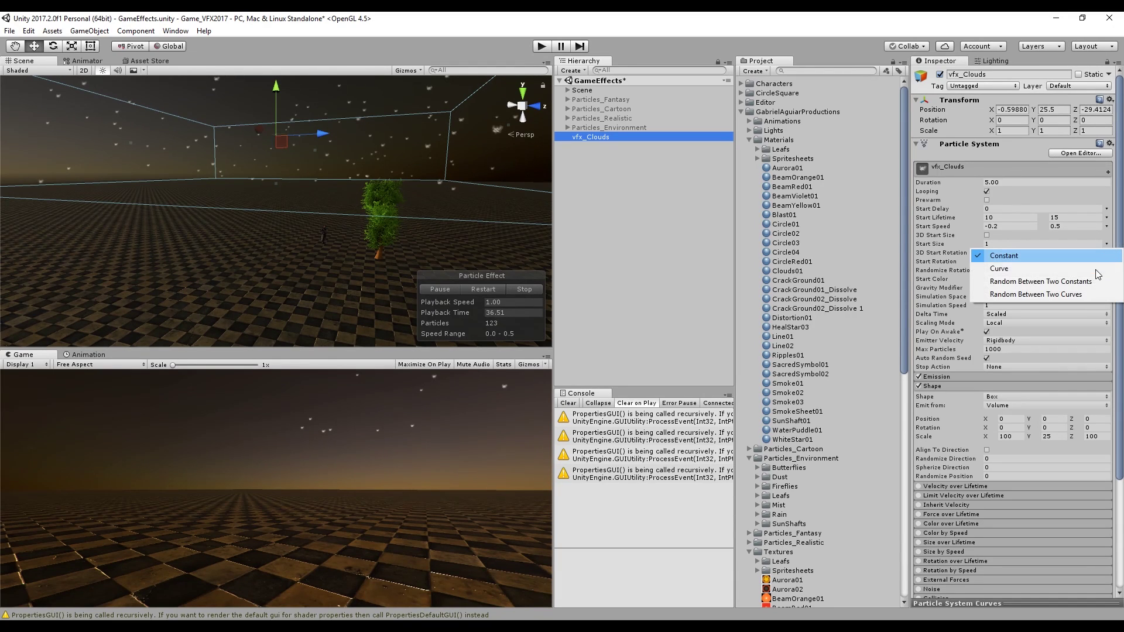
left_click(1047, 280)
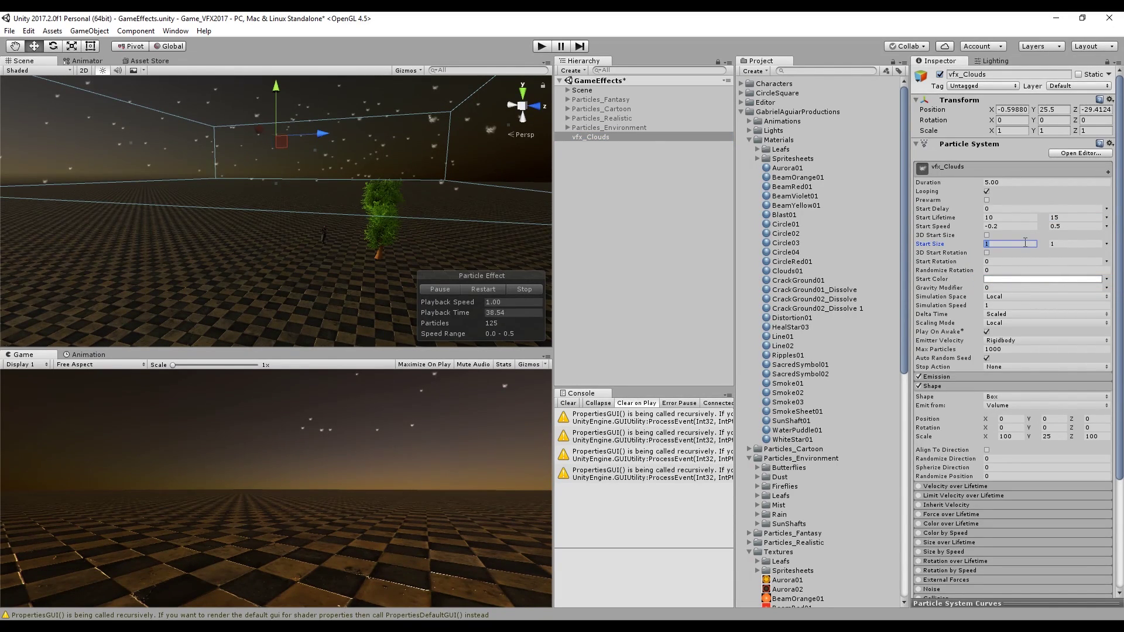
type("15")
key("Tab")
type("25")
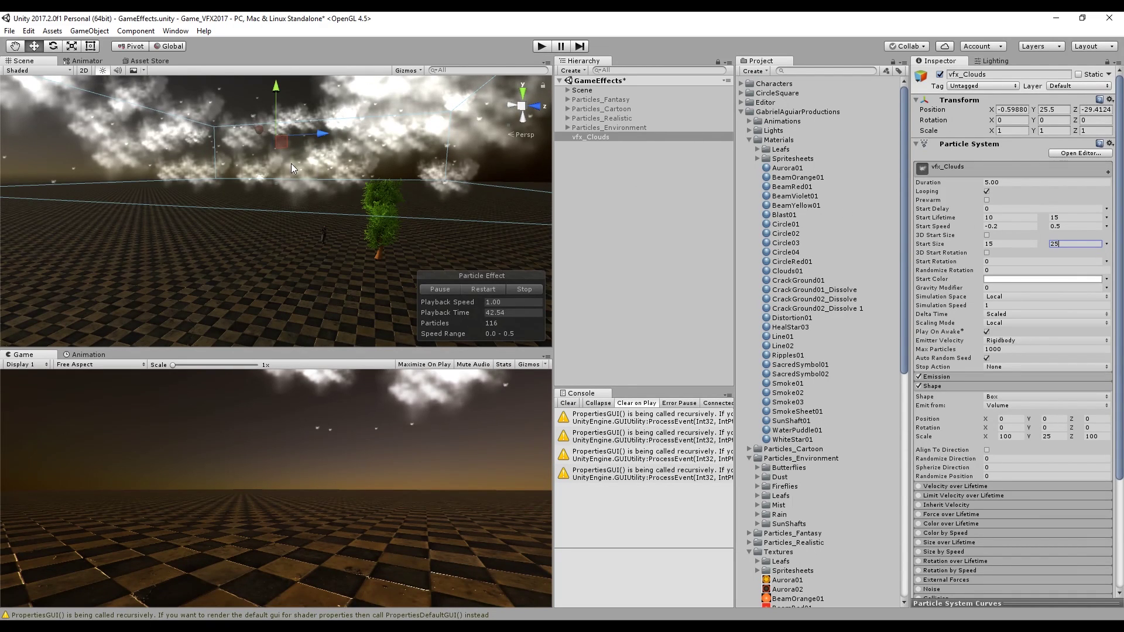
Make the start rotation random between 0 and 360 and set Randomize Rotation to 1
left_click(1107, 261)
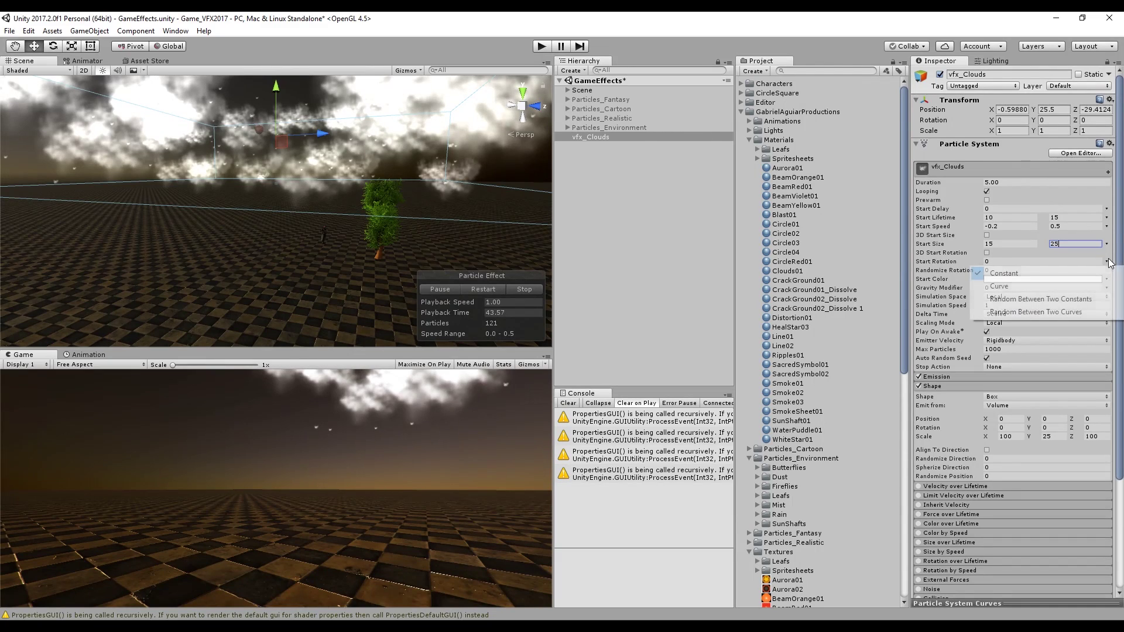
left_click(1086, 297)
left_click(1075, 263)
type("360")
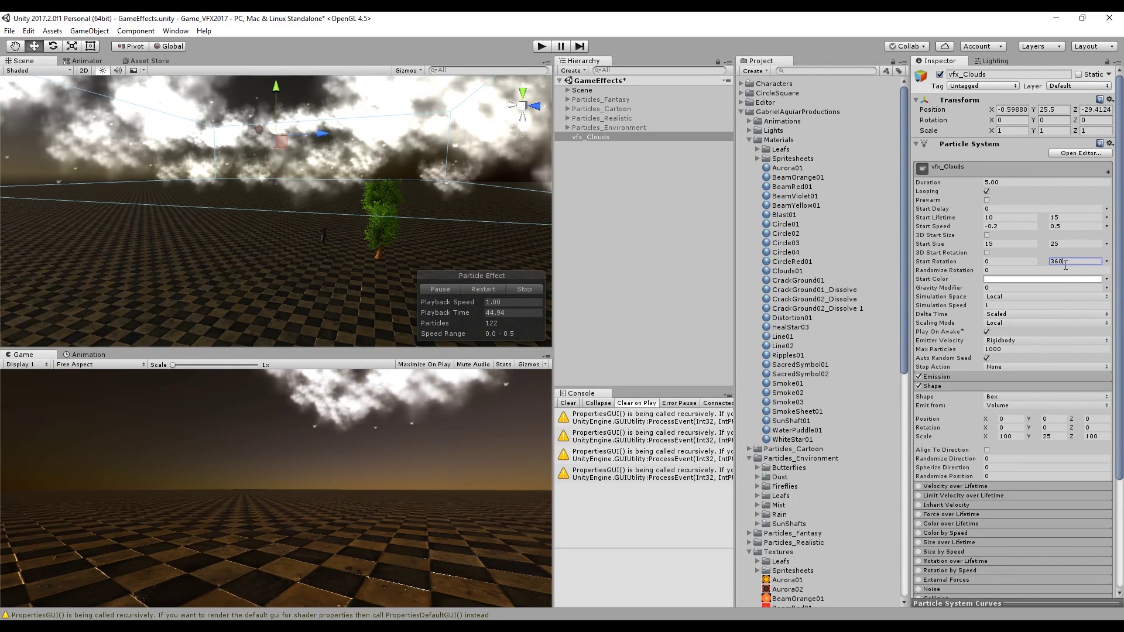
left_click(1063, 271)
type("1")
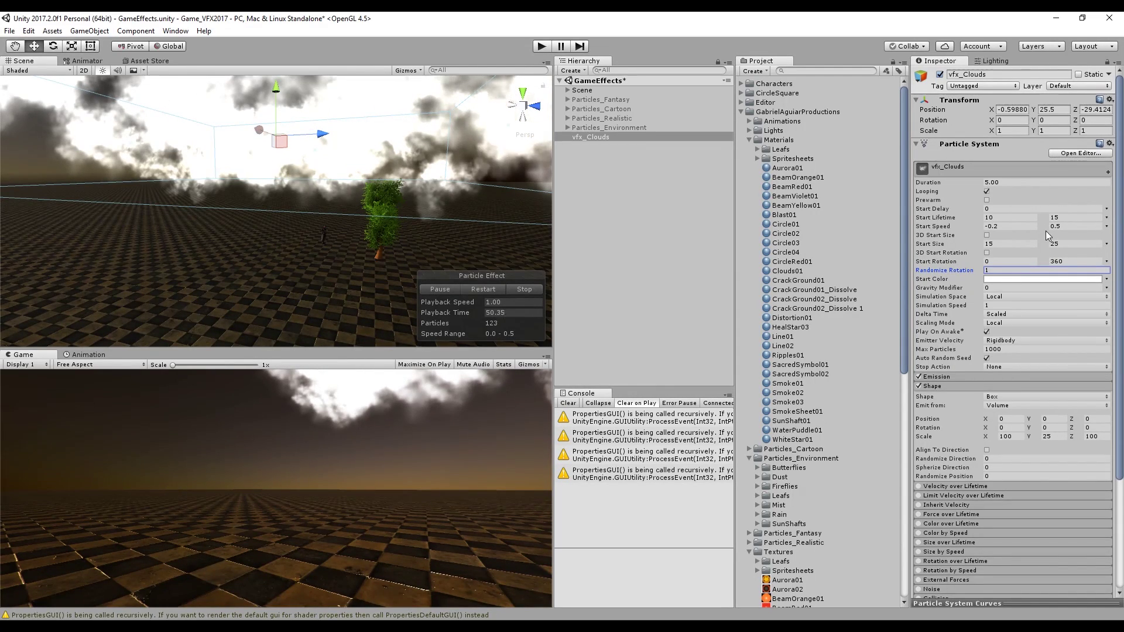
Set the start color to random between low-alpha white and low-alpha light blue (about 9CB4D0), and restart the particle preview
left_click(1106, 279)
left_click(1077, 311)
left_click(1055, 287)
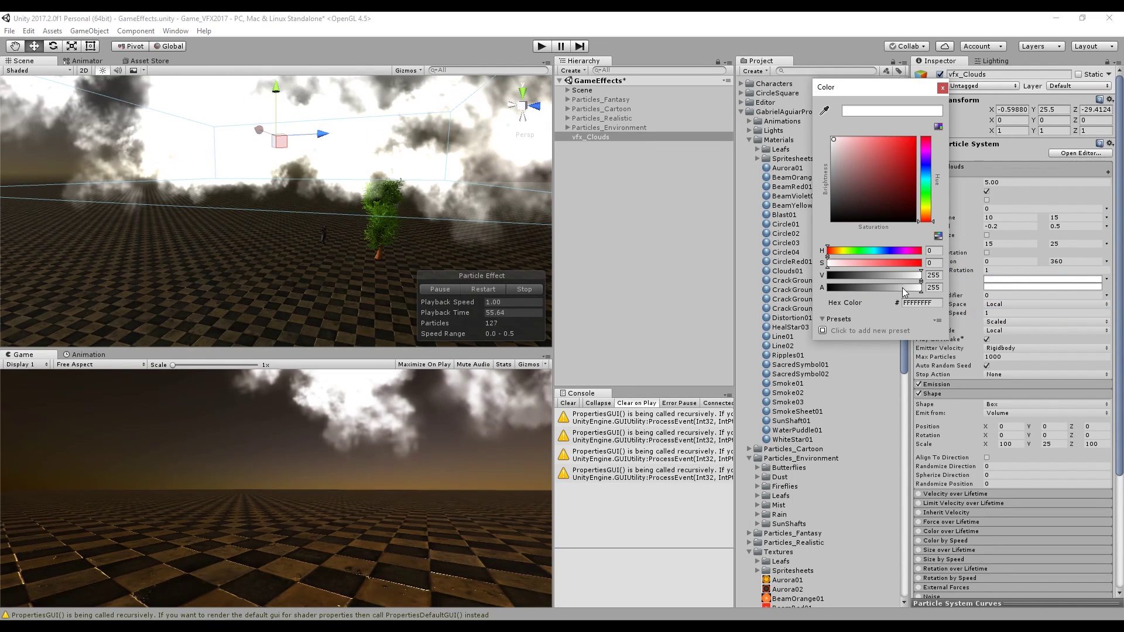
left_click_drag(901, 287, 1000, 287)
left_click_drag(927, 181, 926, 172)
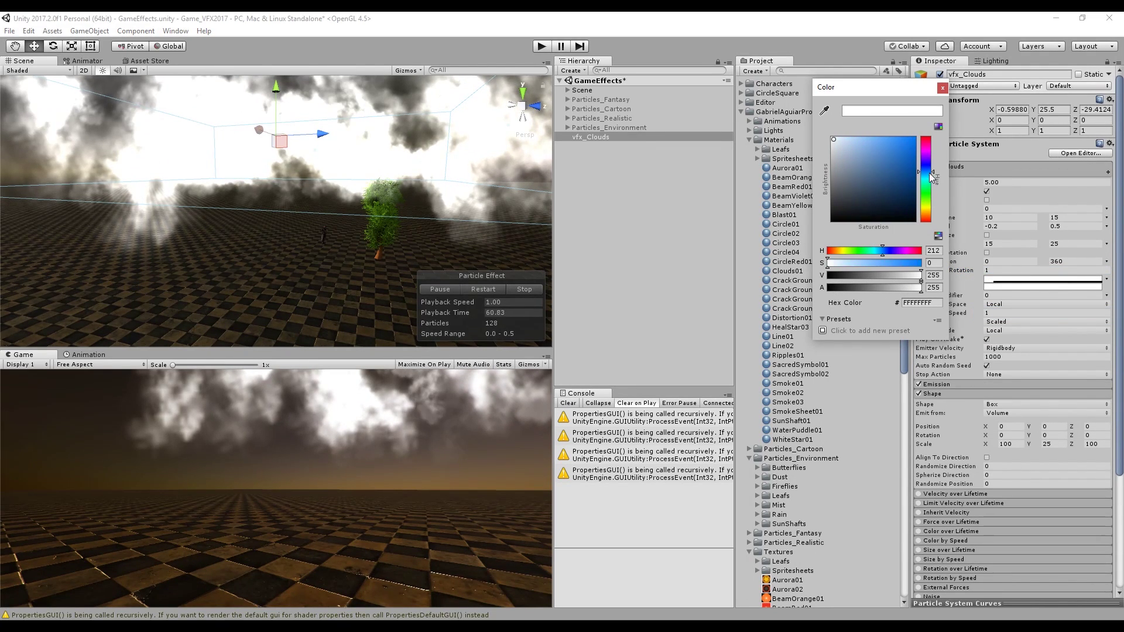
left_click(853, 155)
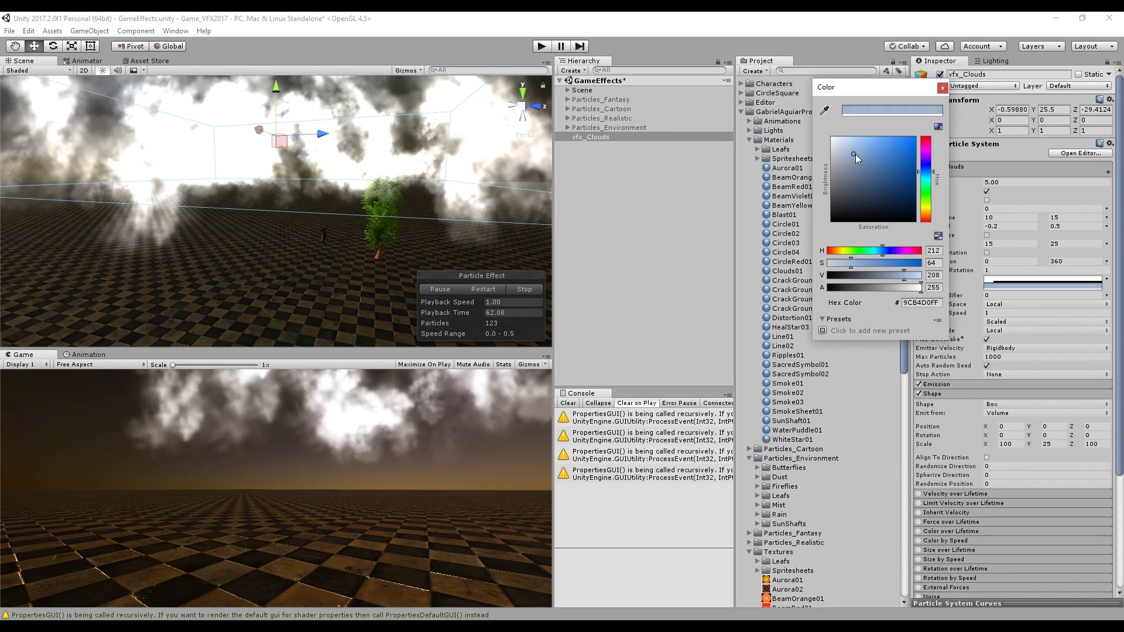
left_click(508, 286)
left_click(489, 289)
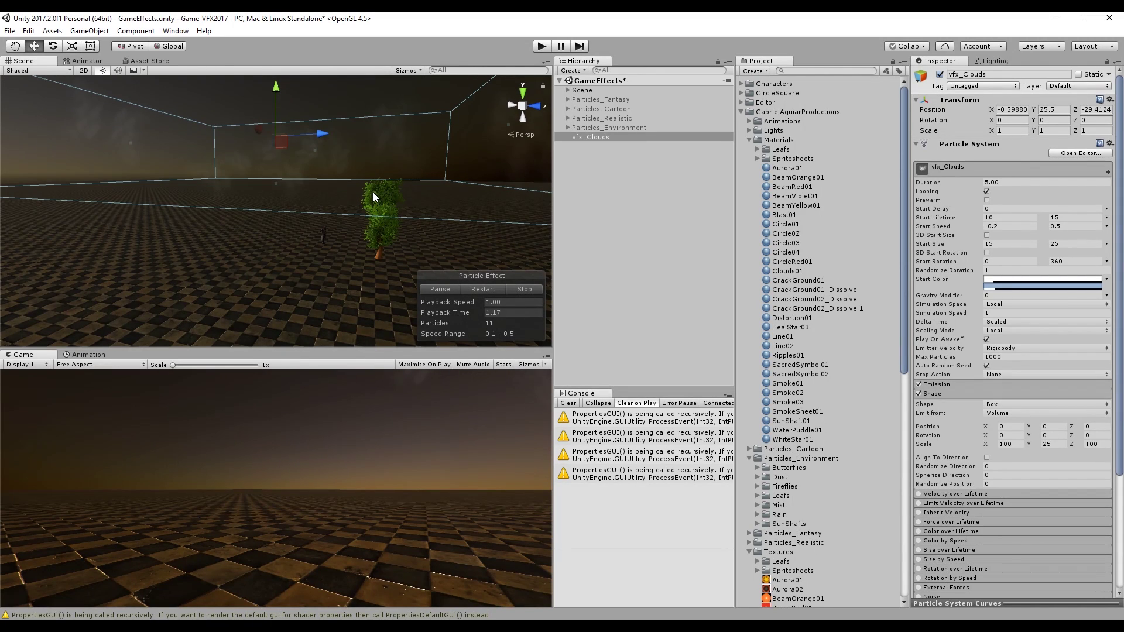
Enable Color over Lifetime with a white gradient that fades in and out, placing the second opaque alpha key at about 72%
left_click(953, 394)
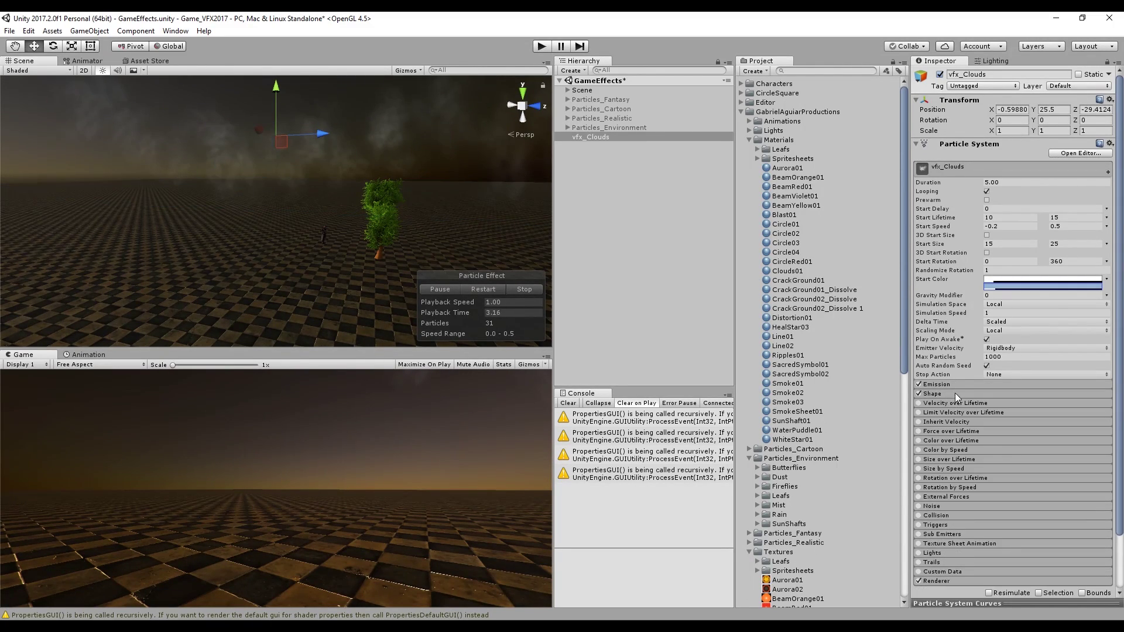
scroll(957, 385, "down", 3)
left_click(929, 405)
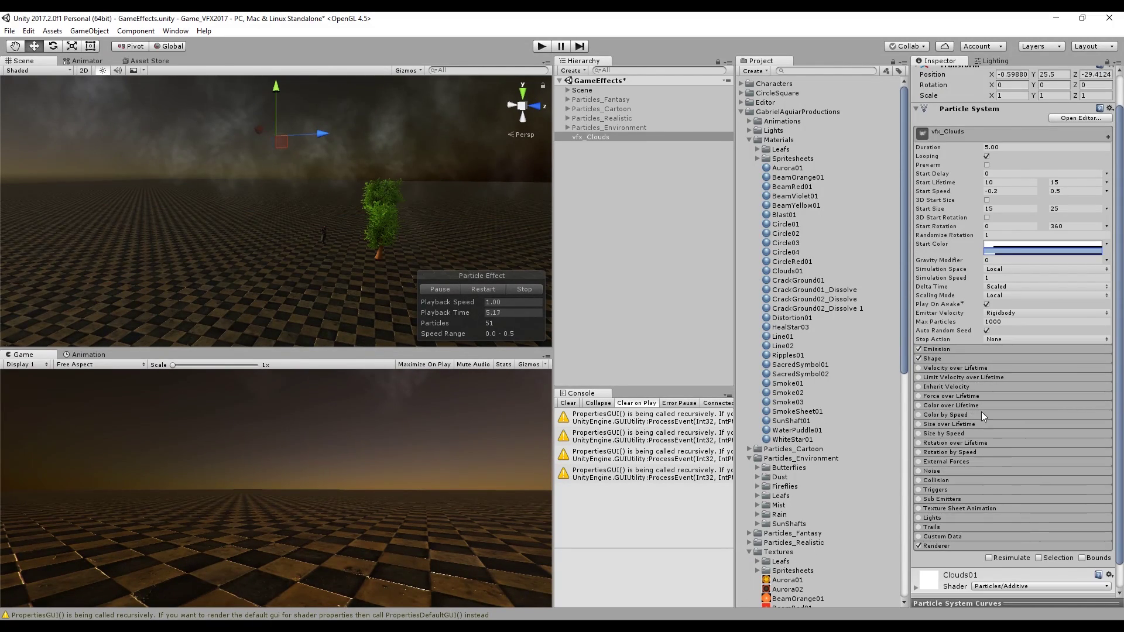
left_click(919, 405)
left_click(1020, 415)
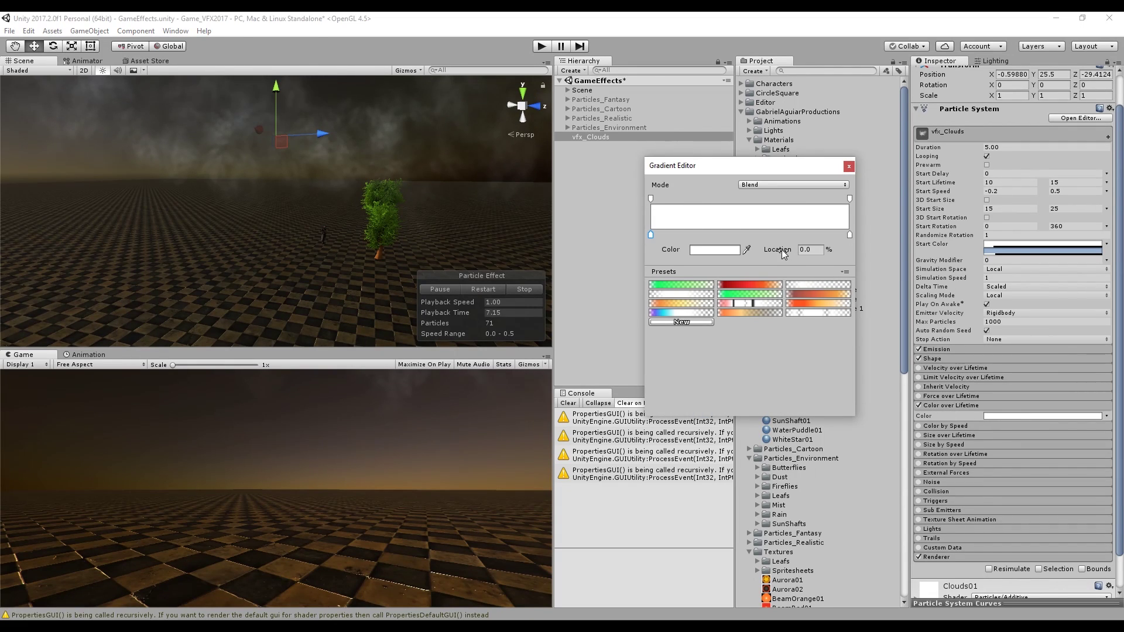
left_click(694, 294)
left_click_drag(696, 199, 693, 199)
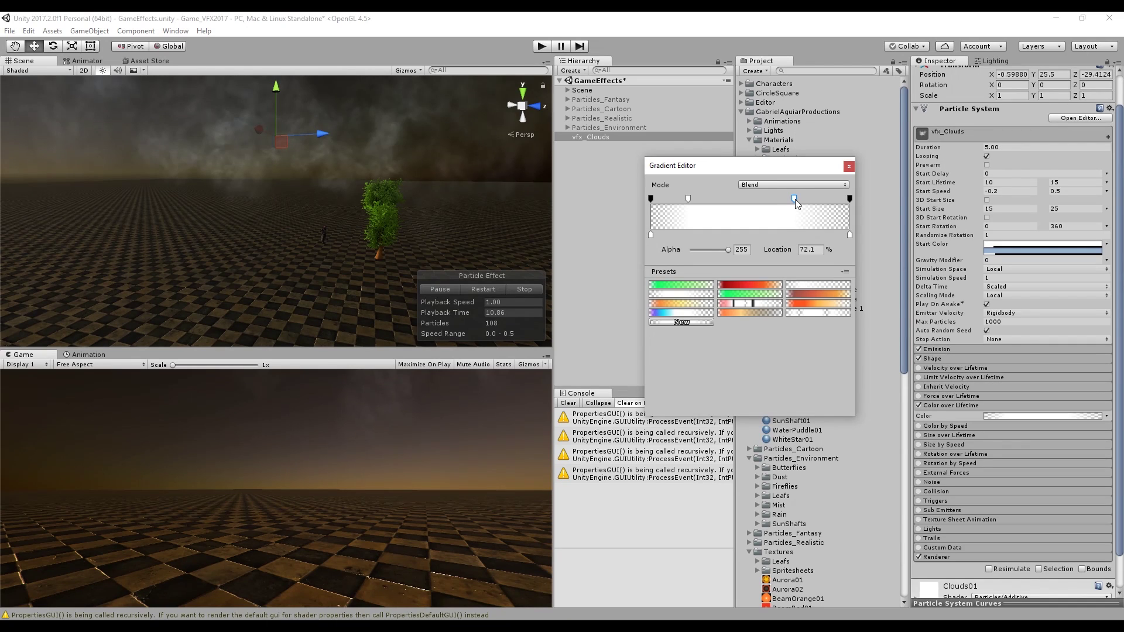
key("Escape")
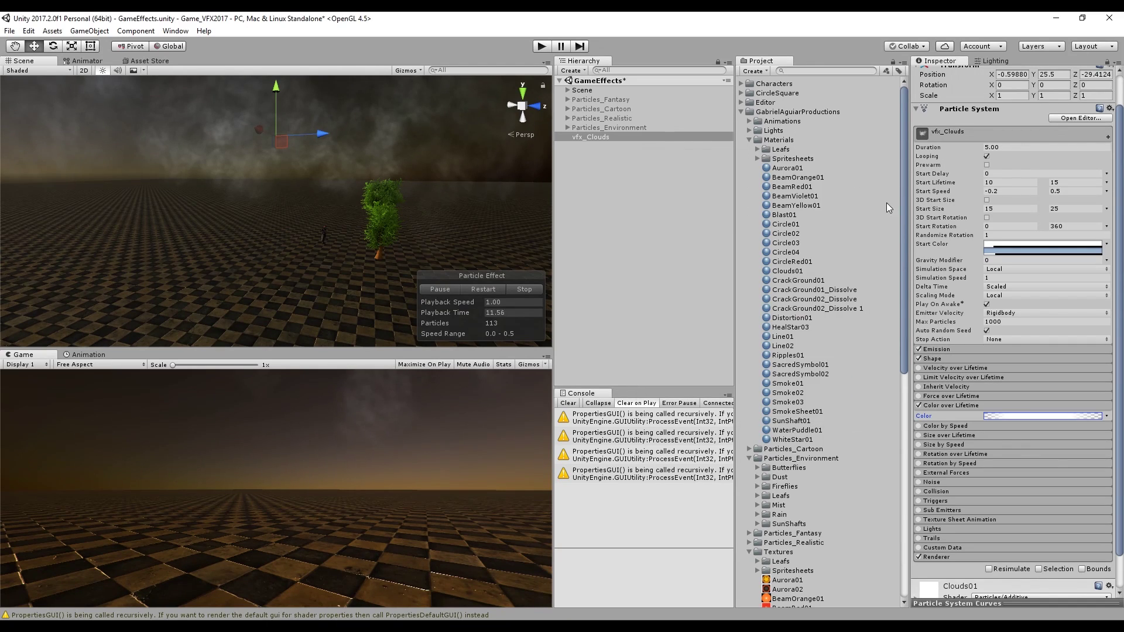
Enable Velocity over Lifetime in World space with values random between two constants
left_click(954, 406)
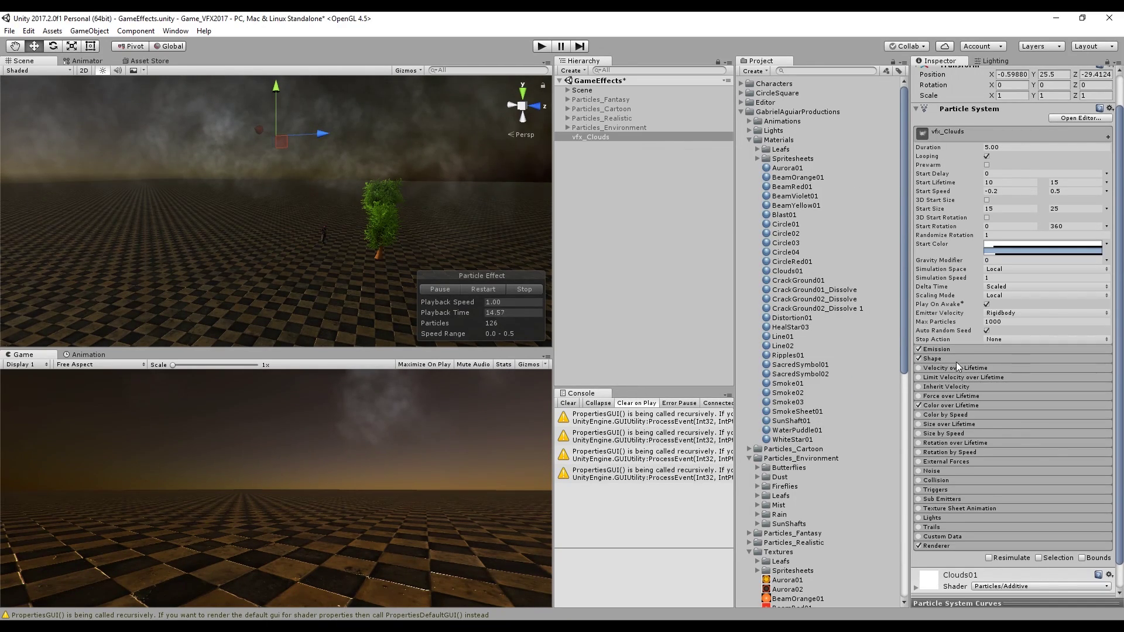
left_click(965, 367)
left_click(918, 368)
left_click(1078, 387)
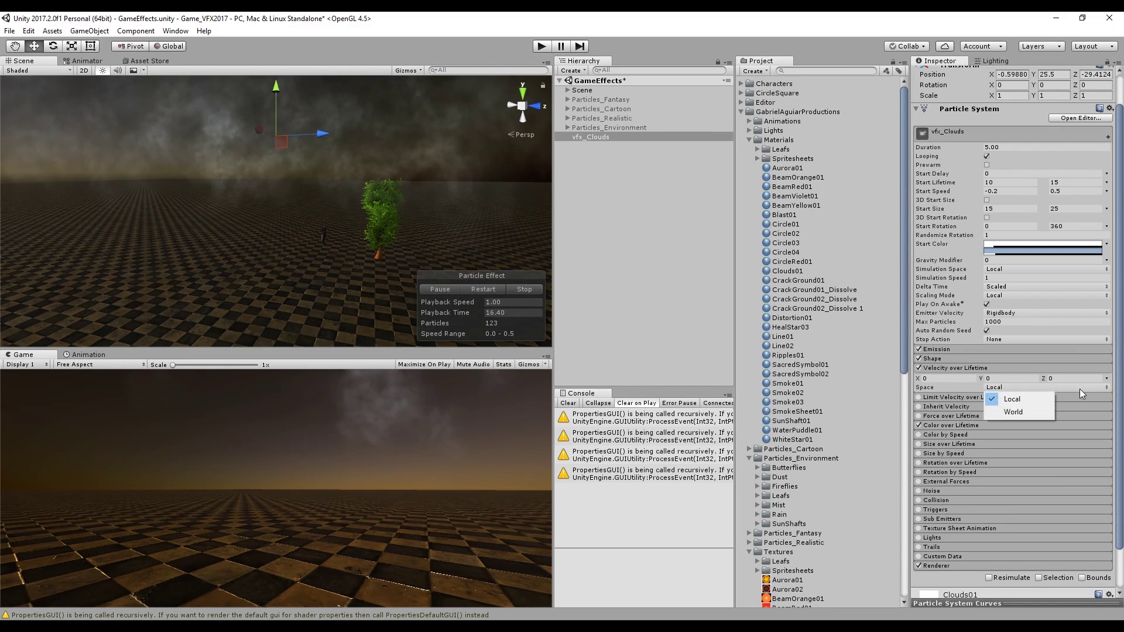
left_click(1080, 417)
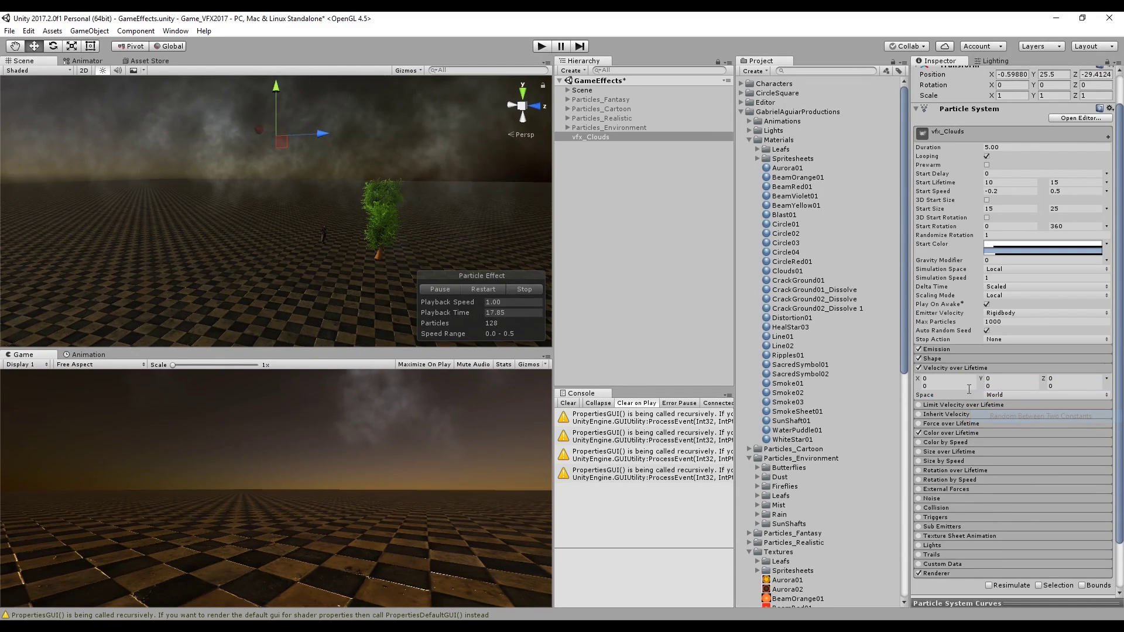
Set the first Velocity over Lifetime constants to 0.2 on X, Y and Z
left_click(952, 379)
type(".2")
left_click(1000, 380)
type(".2")
key("Tab")
type(".2")
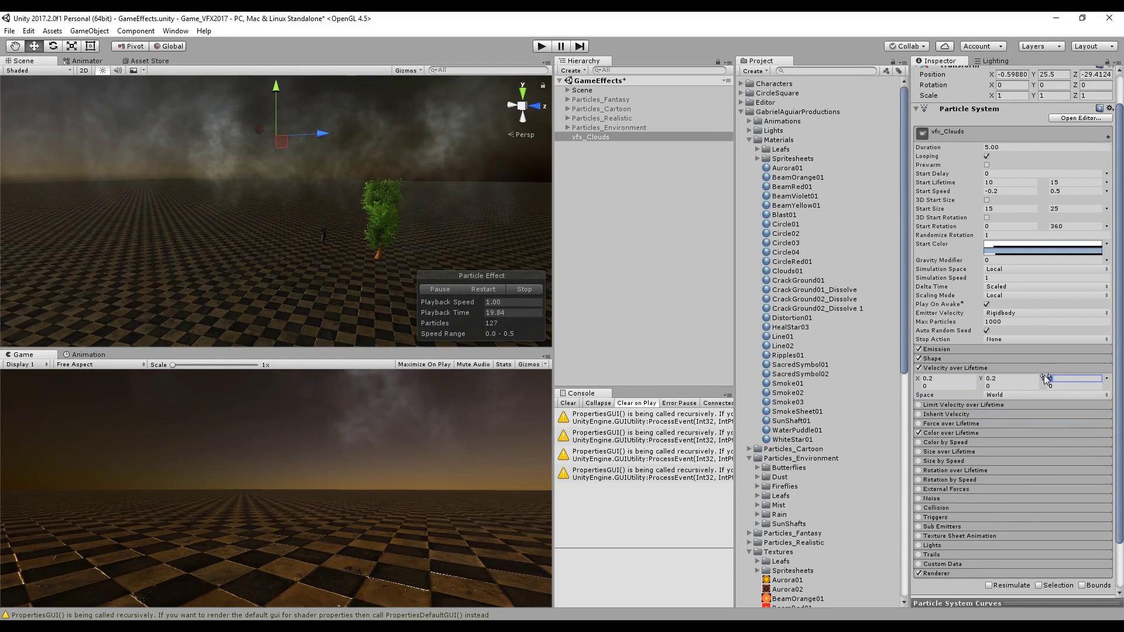
Set the second Velocity over Lifetime constants to -0.2 on X and Y, edit Z as well, and close the module
left_click(957, 386)
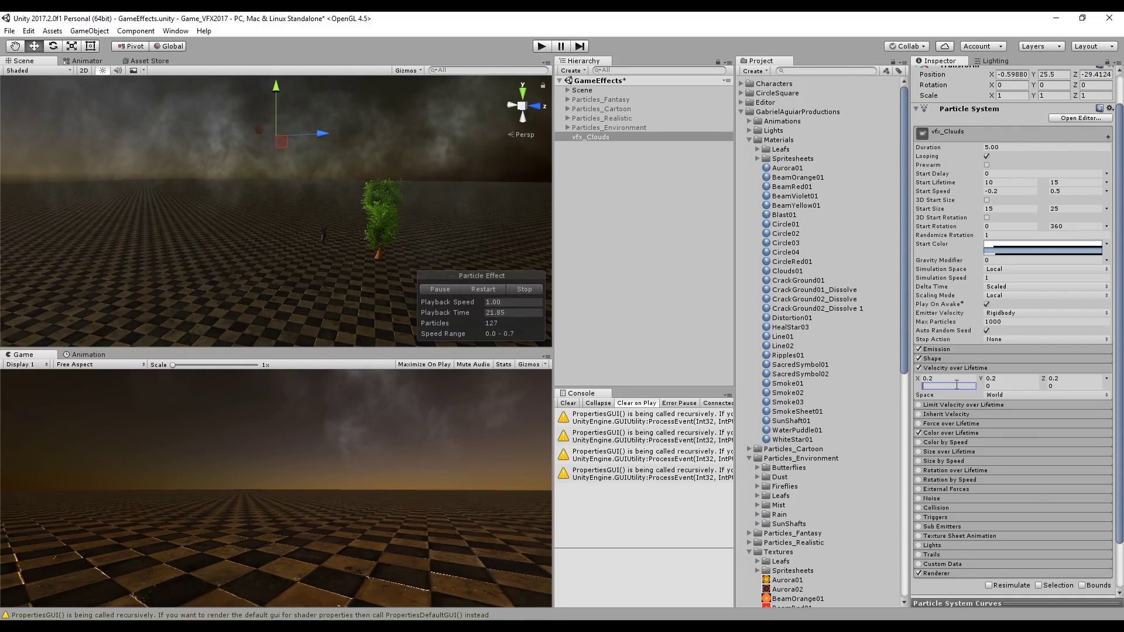
left_click(1016, 386)
type("-.2")
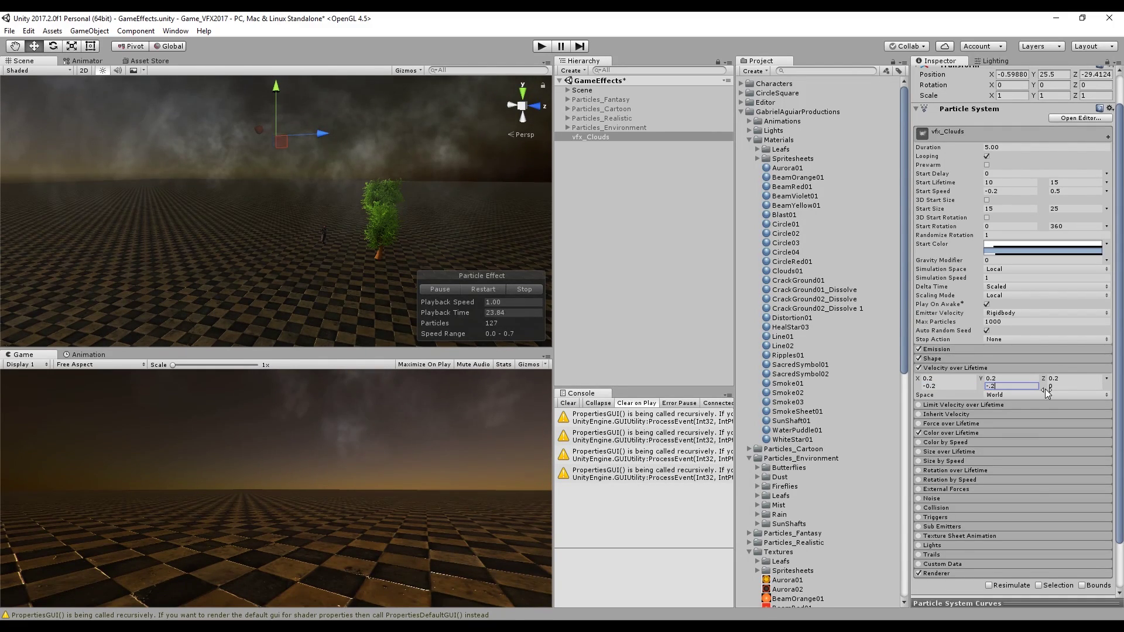
left_click(1058, 387)
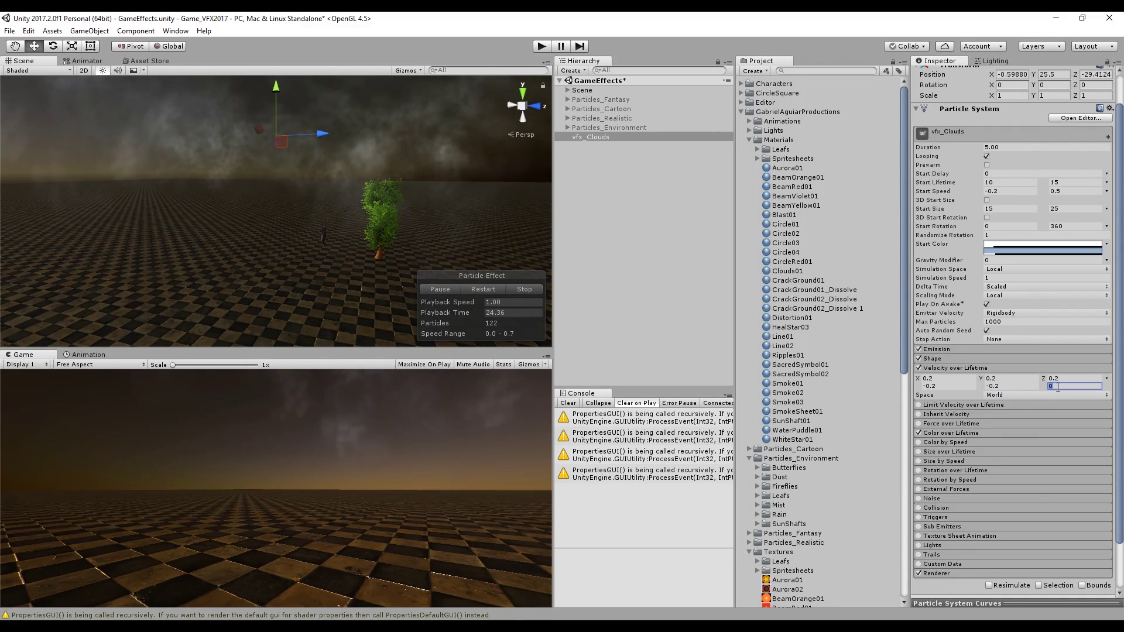
left_click(978, 368)
Enable Size over Lifetime with a rising ease-out curve and raise its starting point to about 0.6
left_click(945, 424)
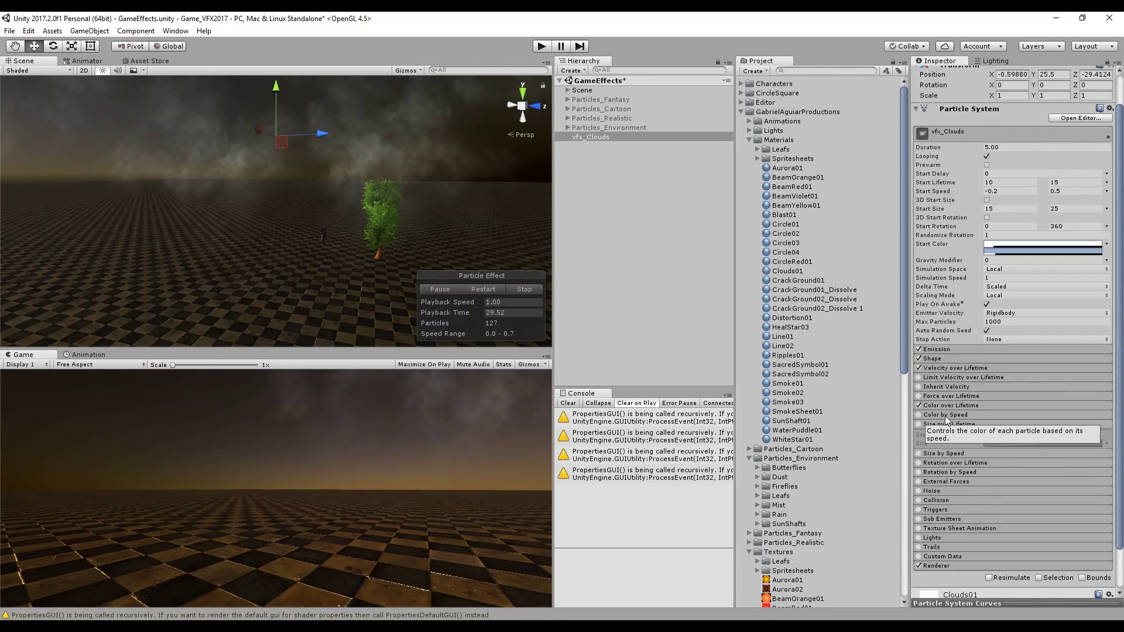
left_click(918, 425)
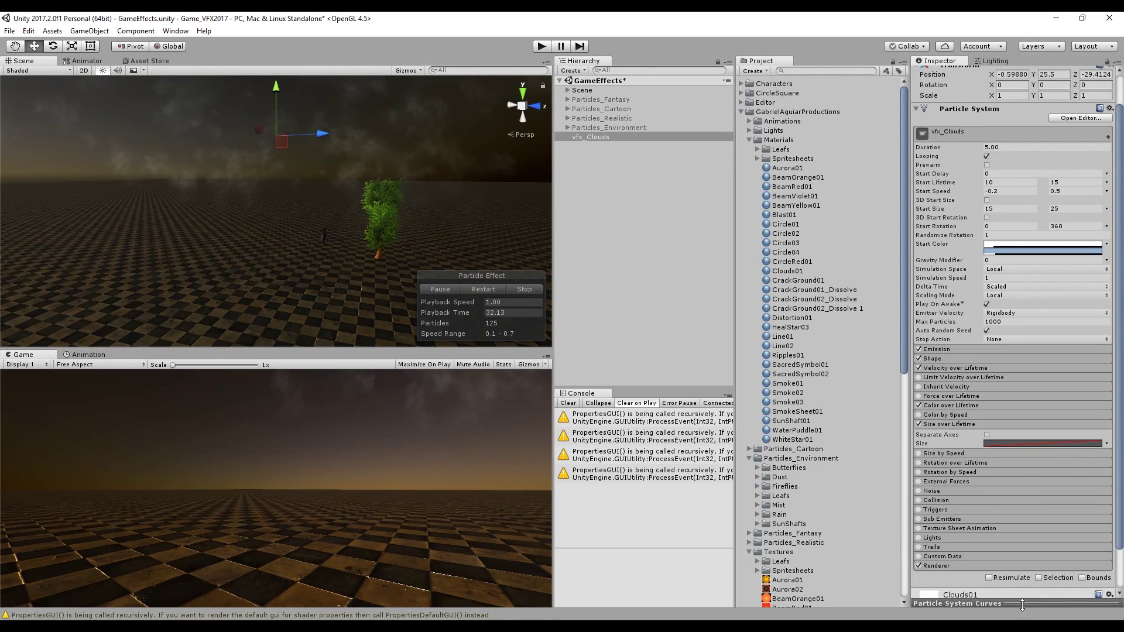
left_click_drag(1021, 604, 1011, 461)
left_click(1049, 598)
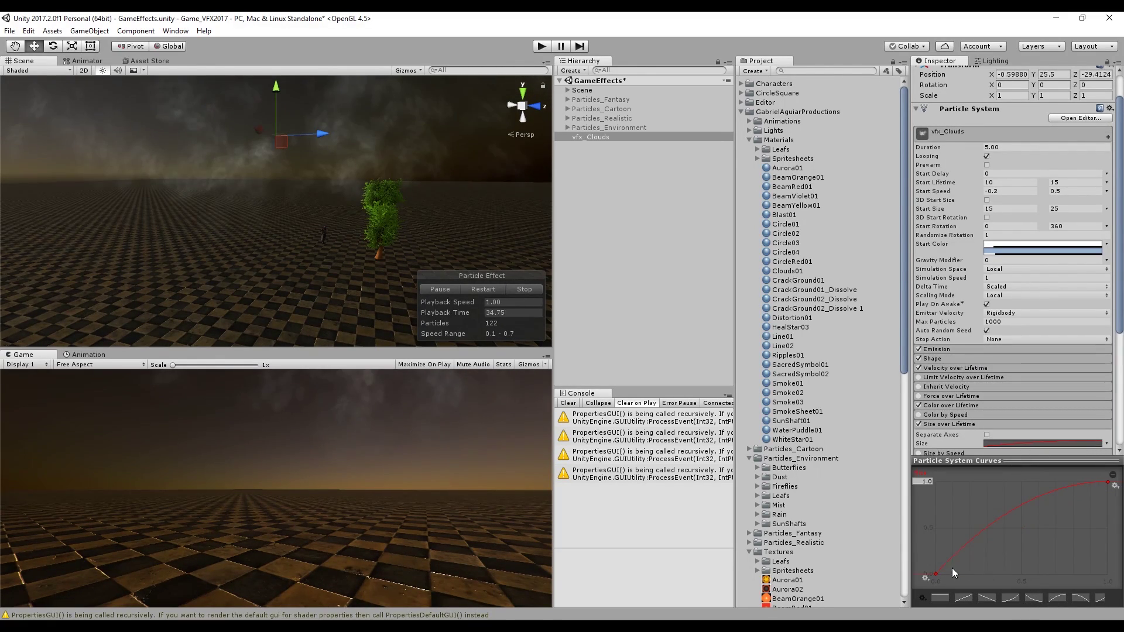
left_click_drag(936, 573, 933, 518)
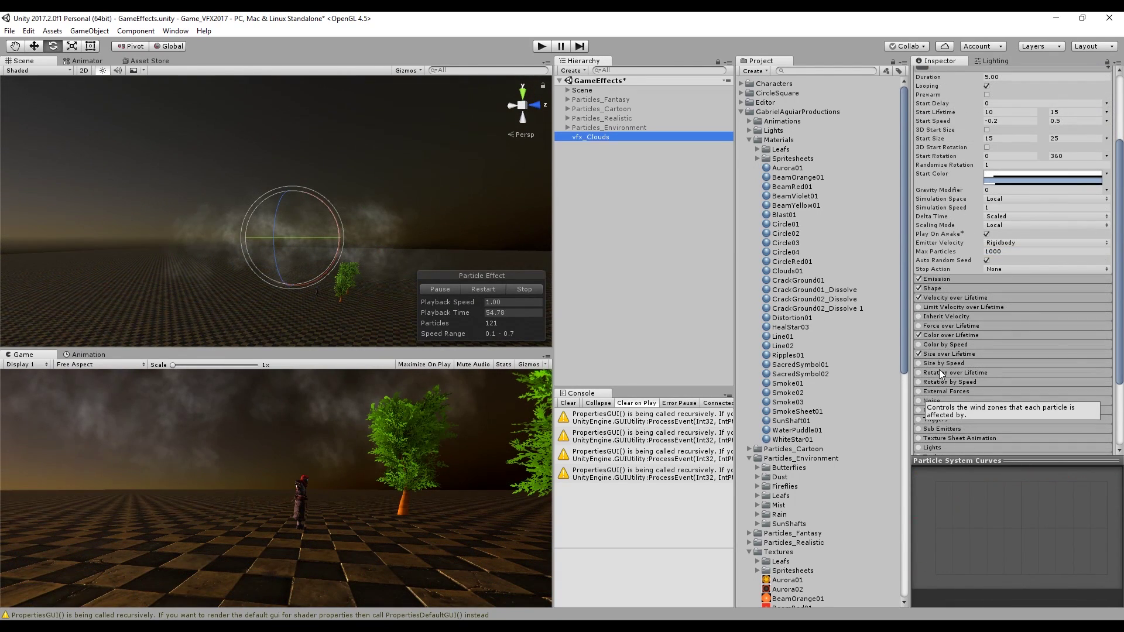
Enable Rotation over Lifetime with Angular Velocity random between two constants, set the first to -10 and open the second for editing
left_click(926, 373)
left_click(918, 373)
left_click(1106, 392)
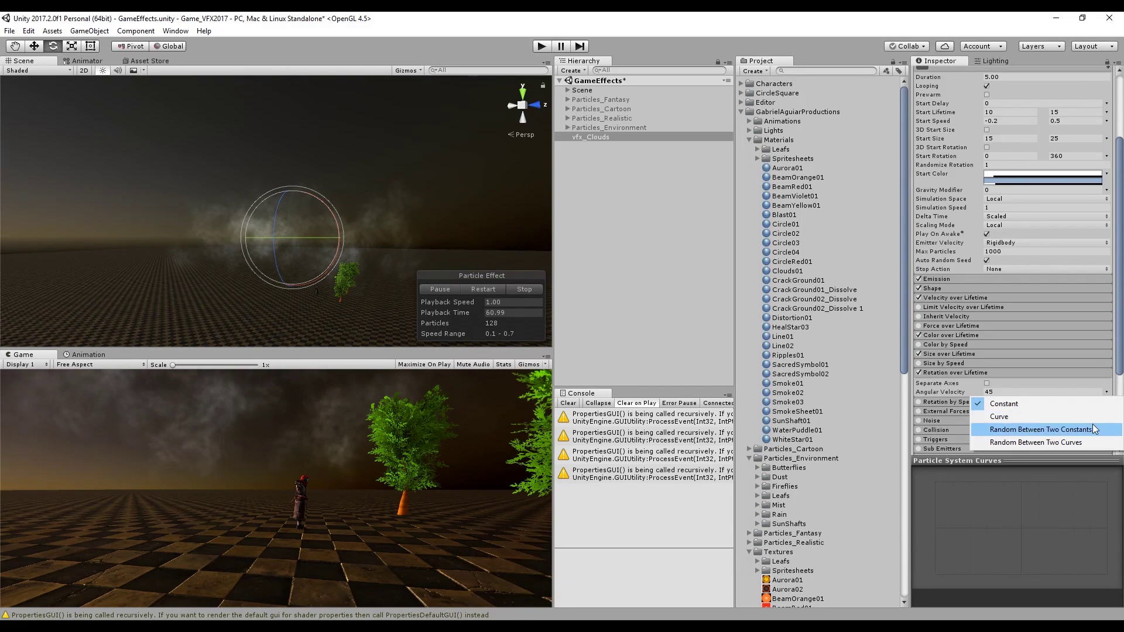
left_click(1092, 424)
left_click(998, 389)
type("-")
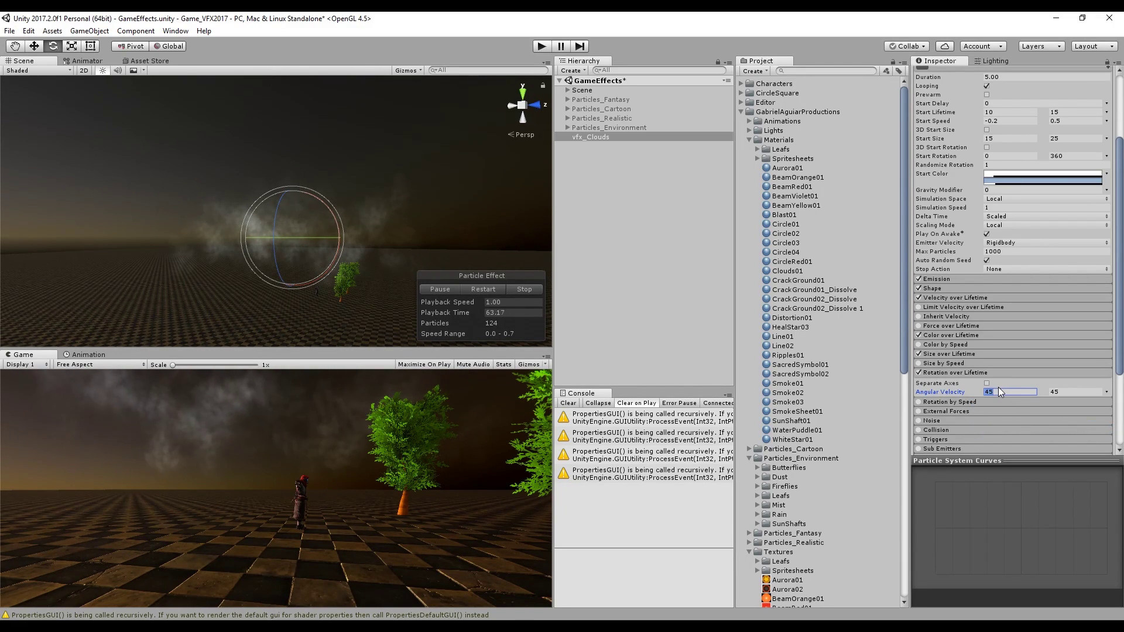
type("10")
left_click(1066, 392)
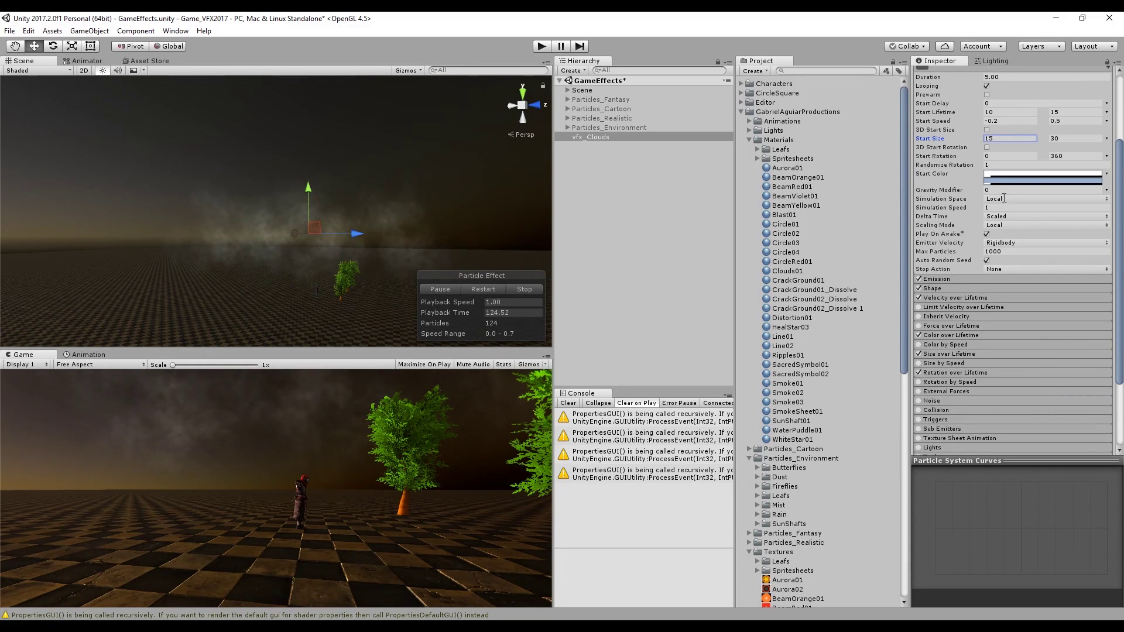
Set the Emission Rate over Time of vfx_Clouds to 25 and restart the effect preview
left_click(971, 279)
left_click(1007, 289)
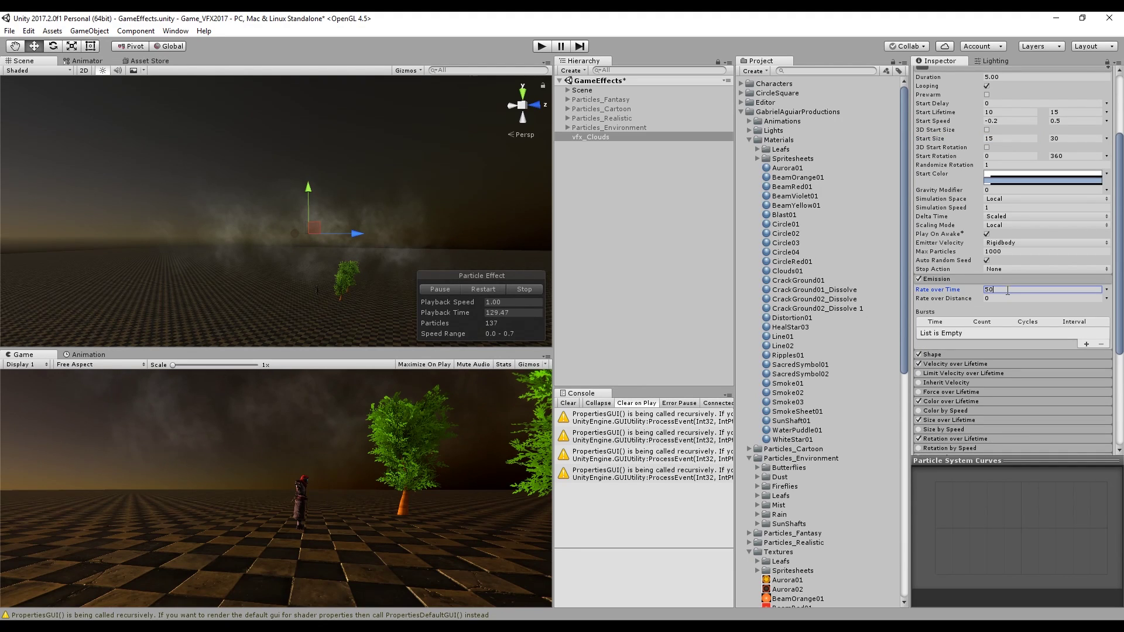
type("4")
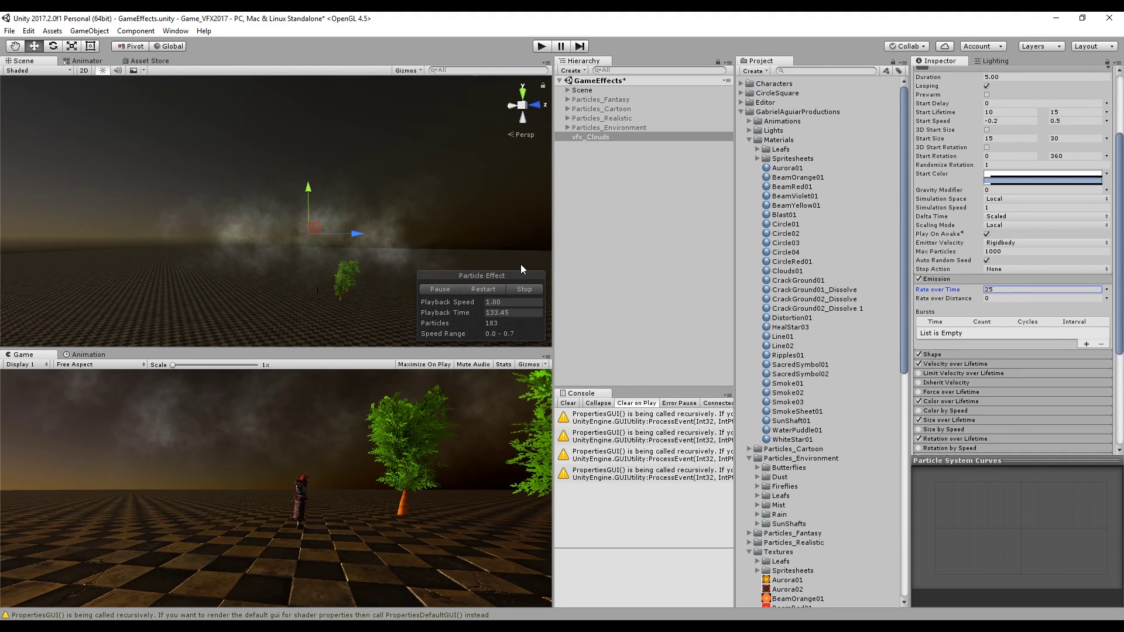
left_click(522, 290)
left_click(490, 287)
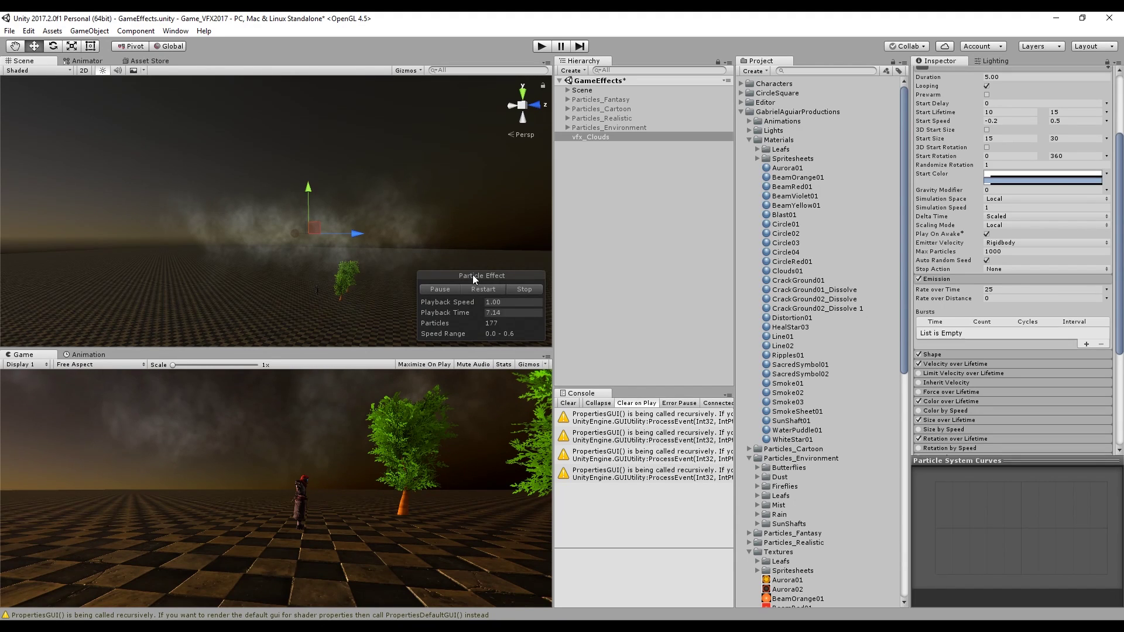
Create a new particle system named vfx_Rain and set its X rotation to 90
right_click(602, 160)
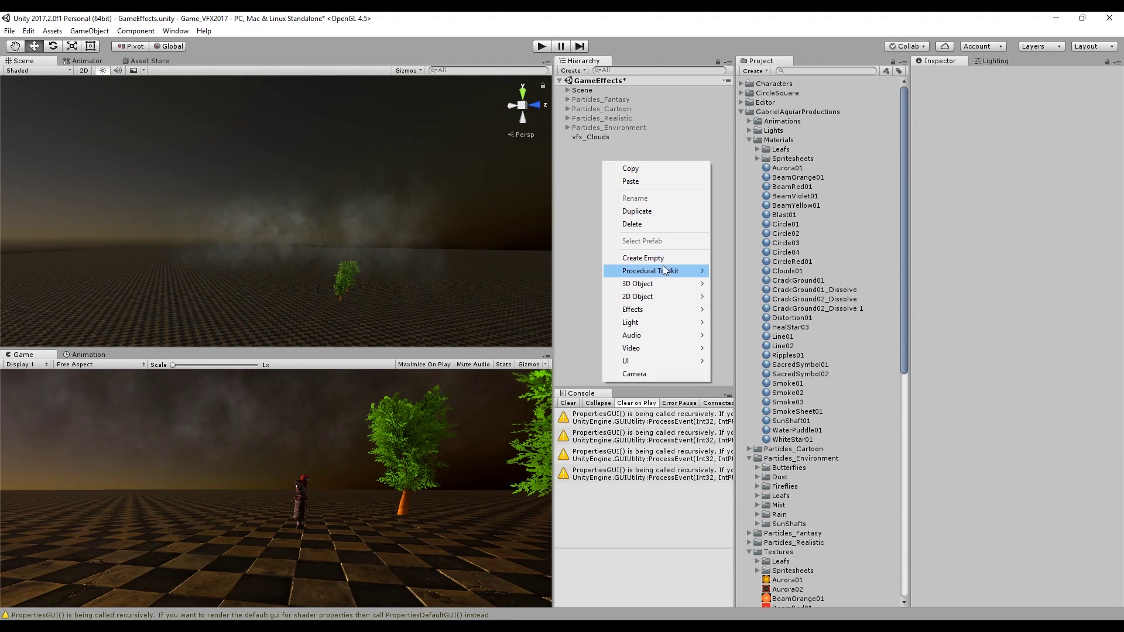
mouse_move(643, 309)
left_click(743, 310)
left_click(989, 74)
type("vfx")
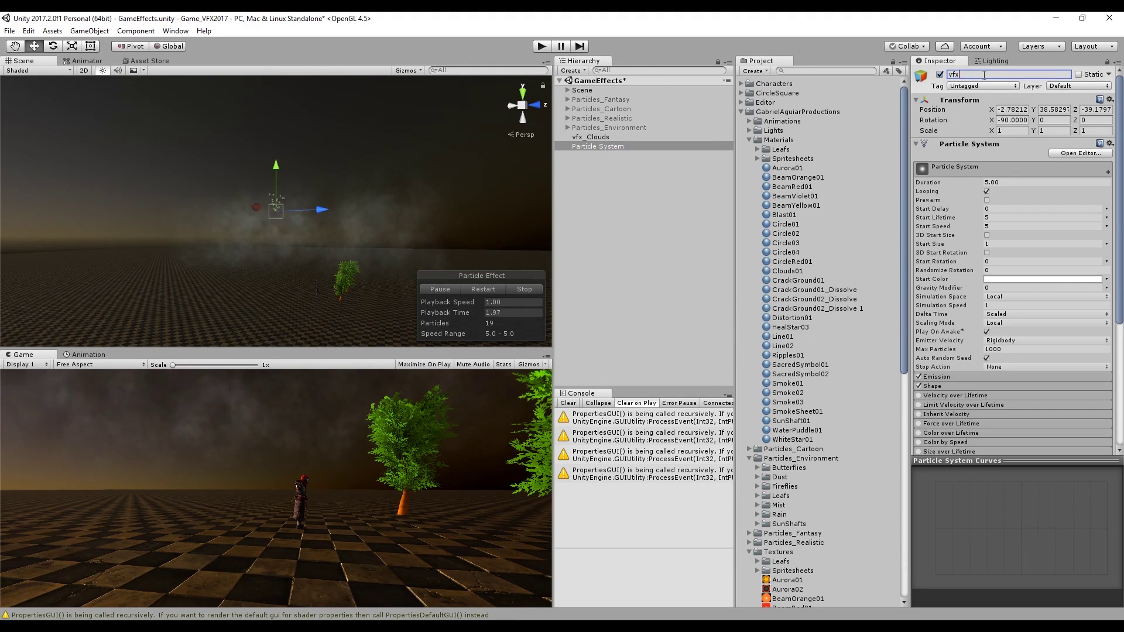
type("_Rain")
key("Return")
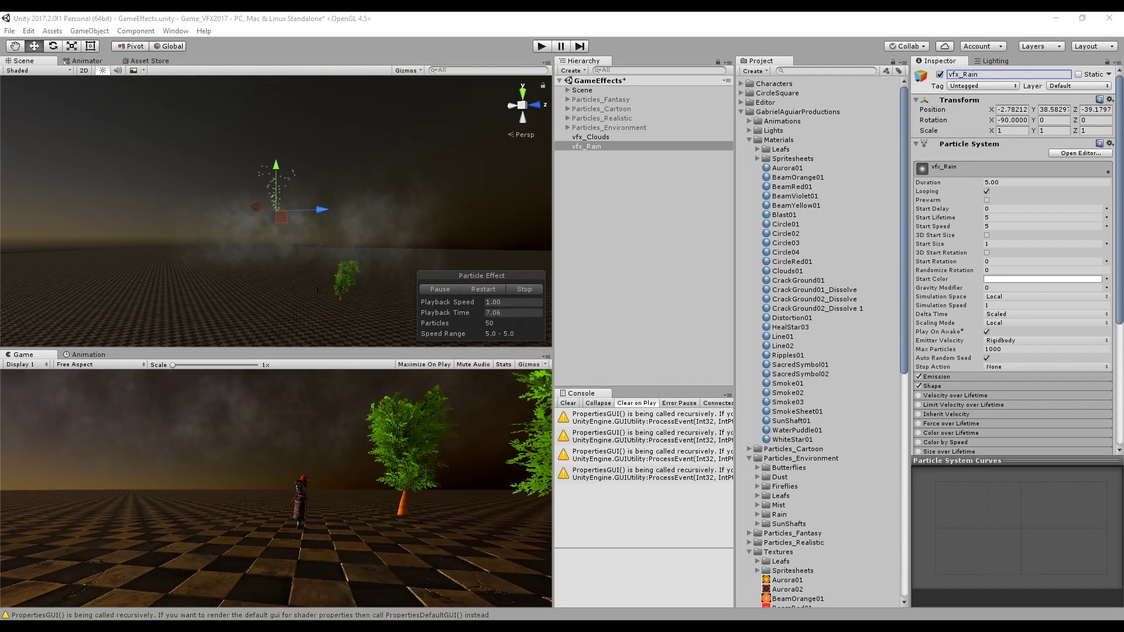
left_click(1023, 120)
type("90")
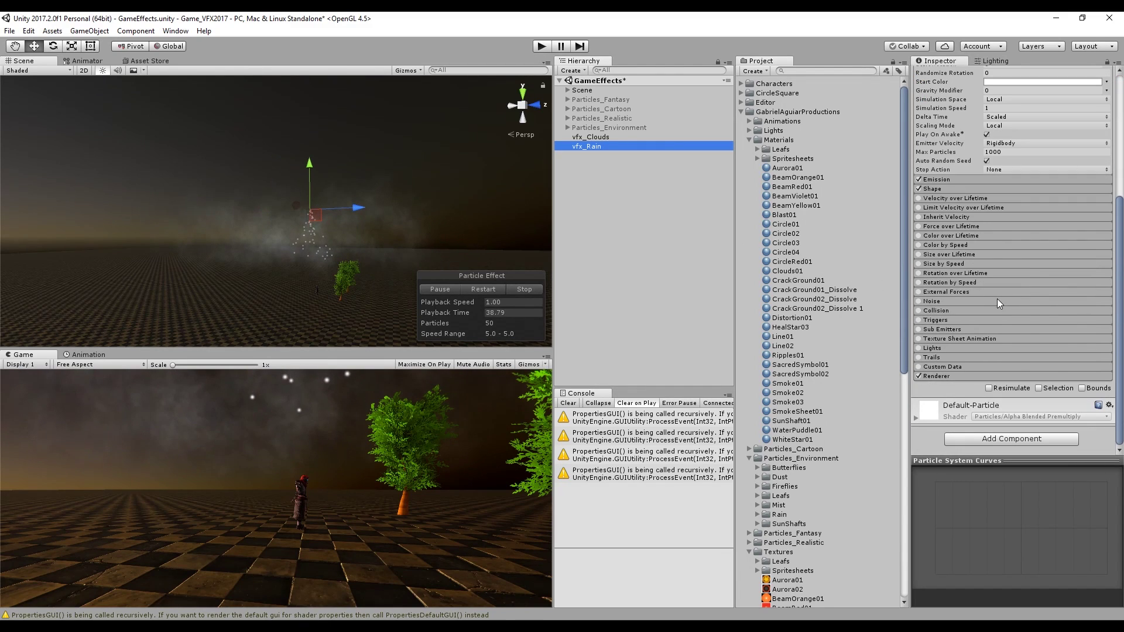
Set the vfx_Rain Renderer to Stretched Billboard with a Speed Scale of 0.15
left_click(957, 378)
scroll(1037, 346, "down", 3)
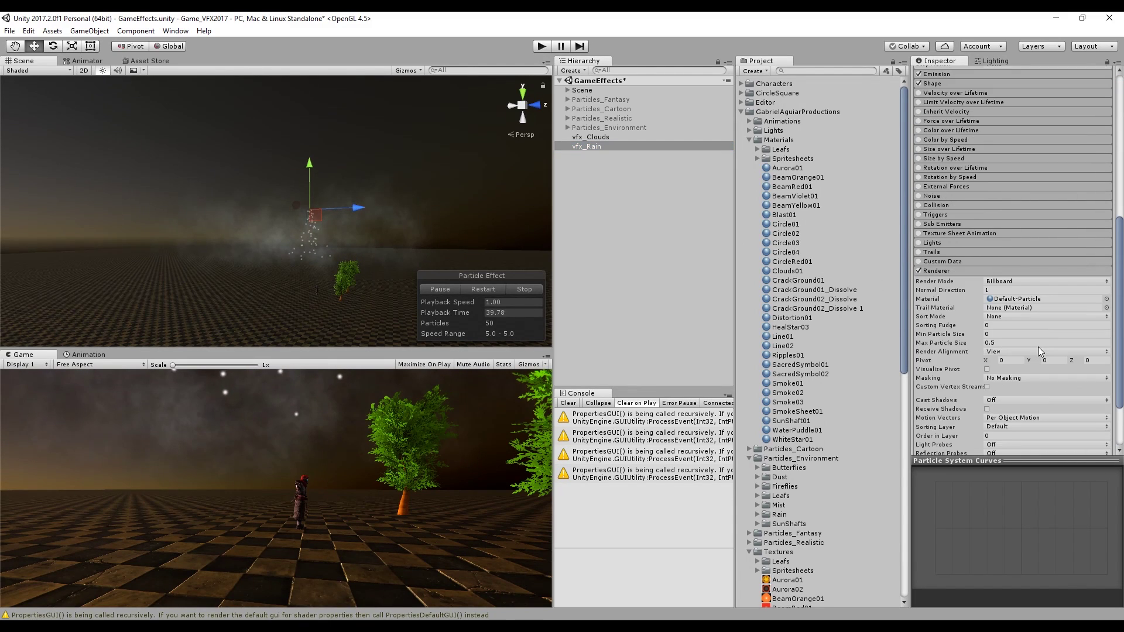
left_click(1017, 283)
left_click(1018, 303)
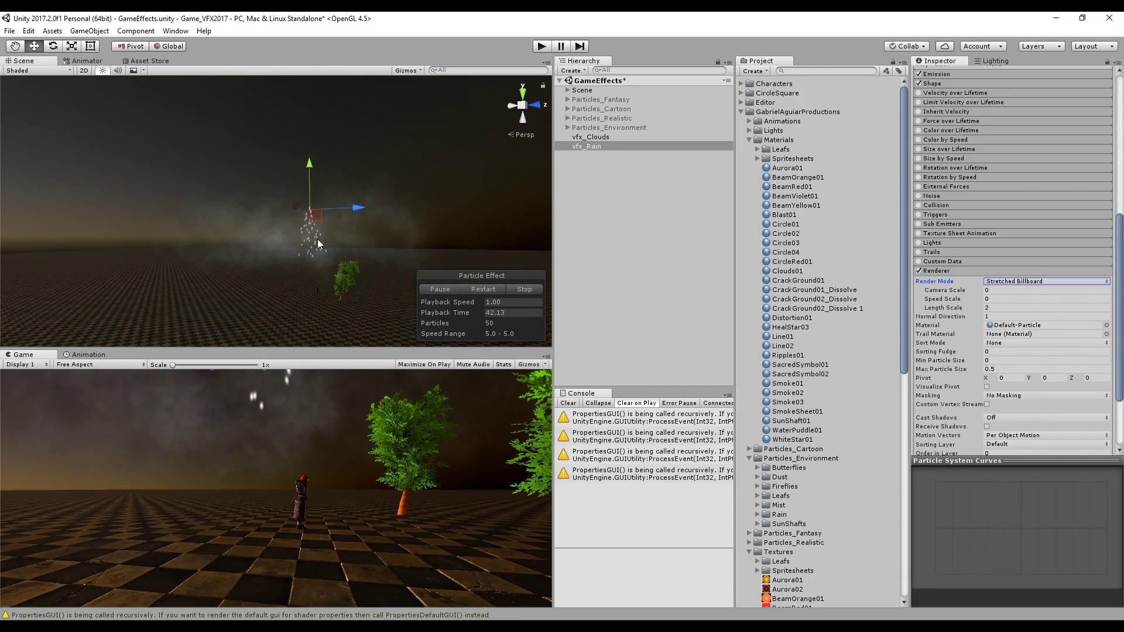
scroll(322, 247, "up", 3)
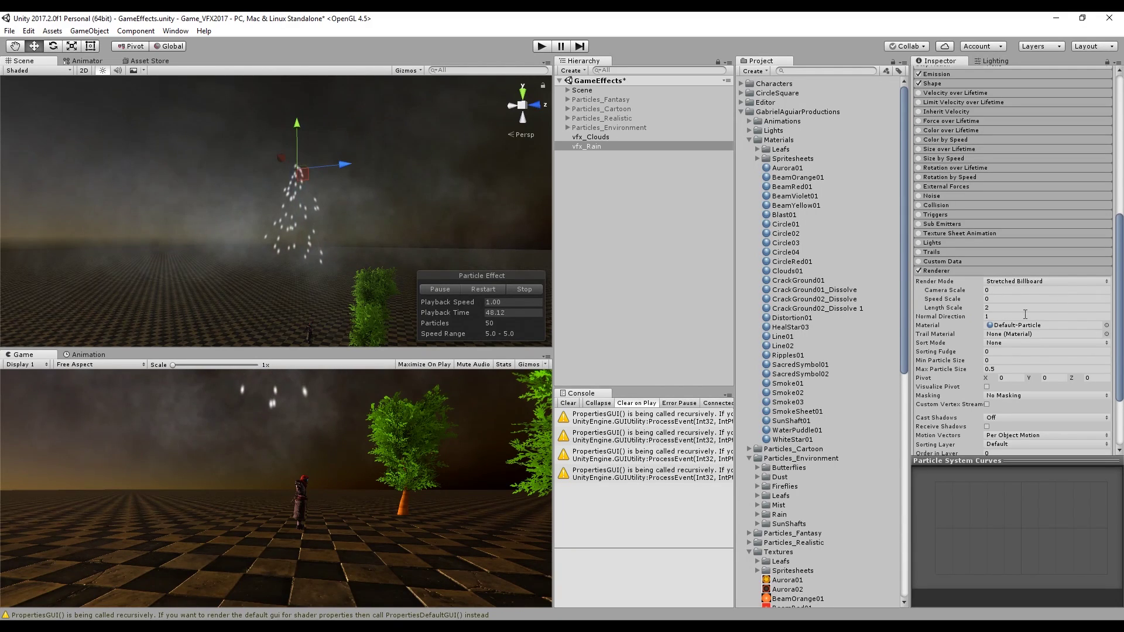
left_click(1016, 299)
type(".1")
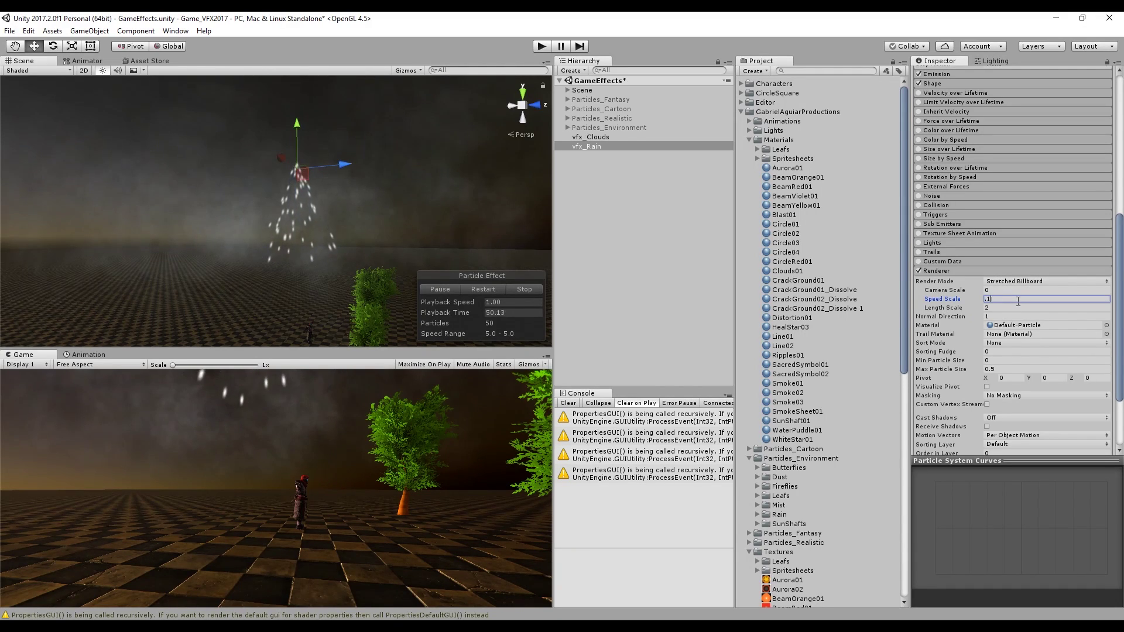
type("5")
key("Return")
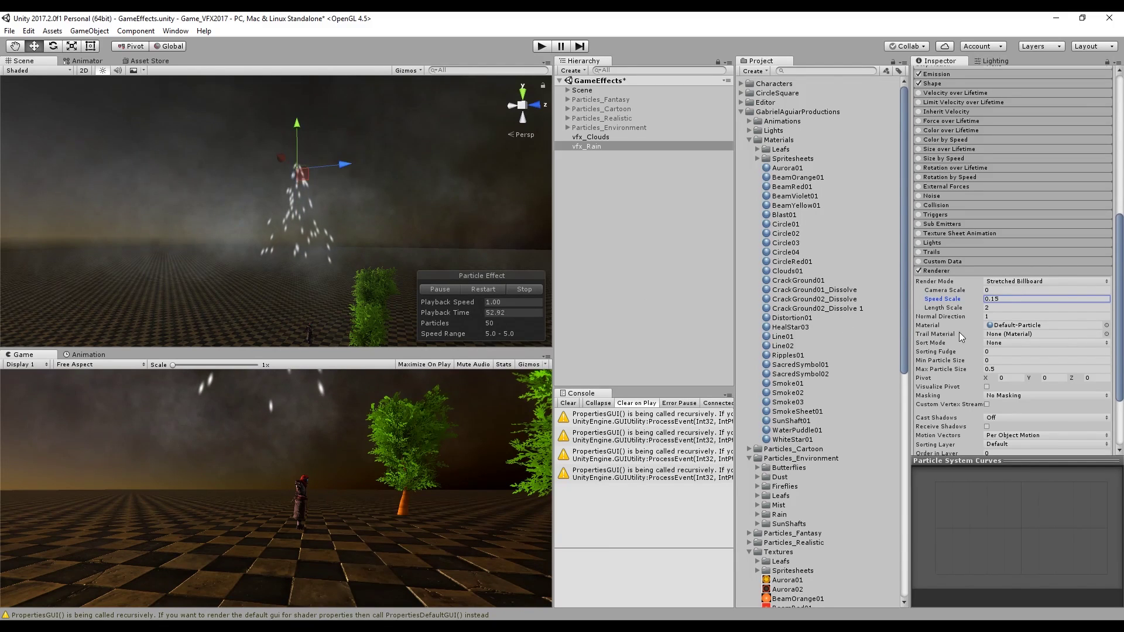
Make the vfx_Rain emitter shape a Box scaled 100 on X, 100 on Y and 4 on Z, and stop the preview
scroll(964, 276, "up", 10)
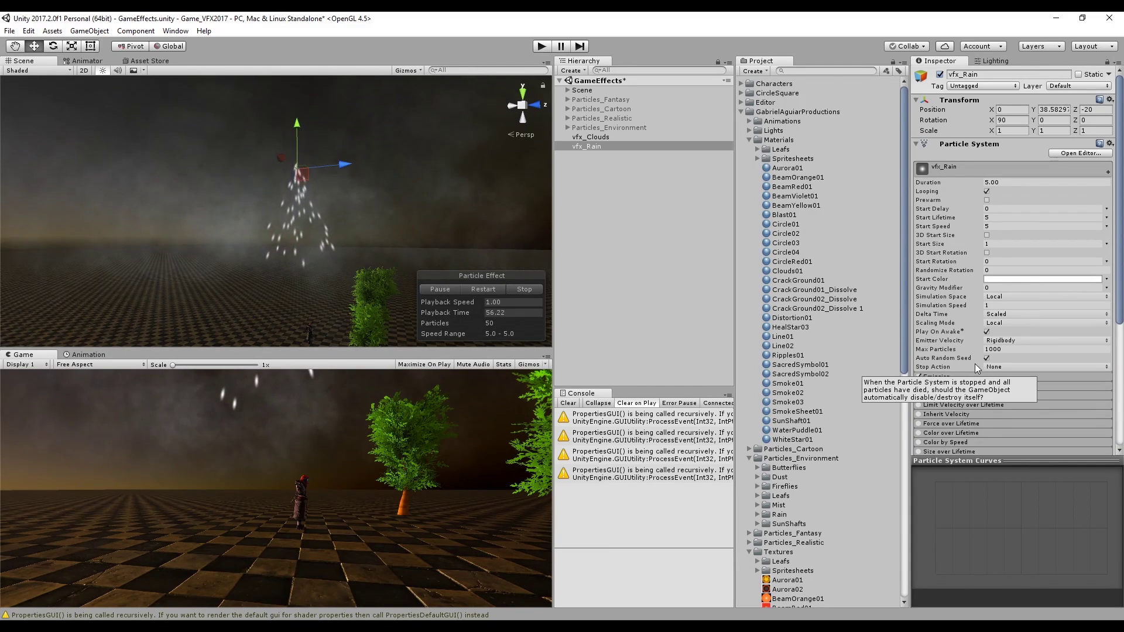
left_click(951, 386)
scroll(959, 374, "down", 3)
left_click(1013, 326)
left_click(1015, 369)
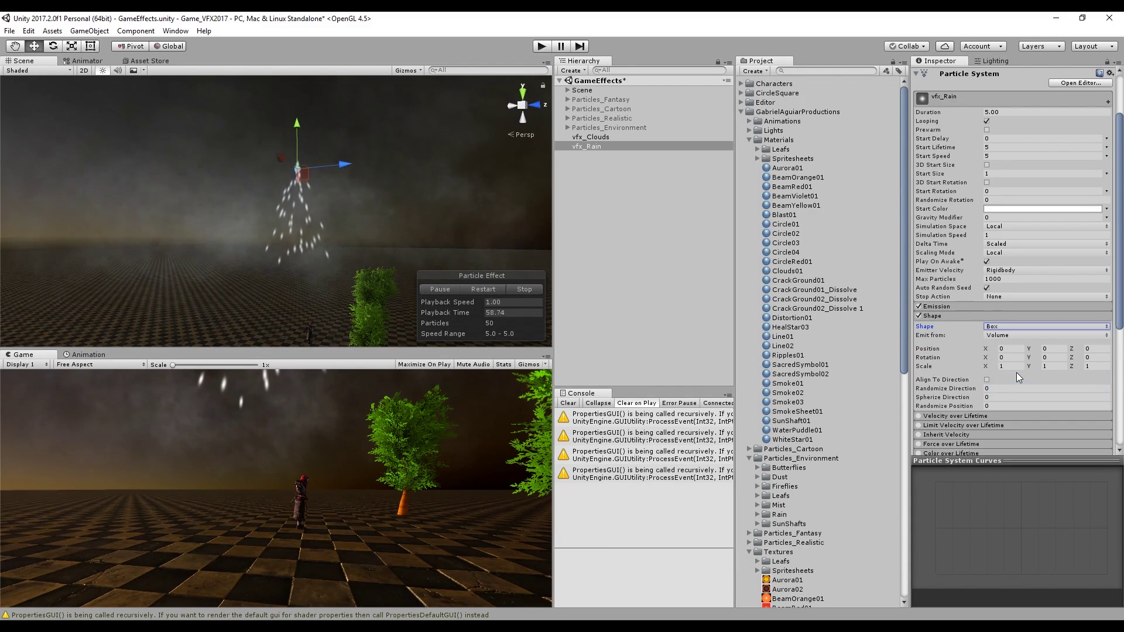
left_click(1089, 366)
type("4")
left_click(1004, 366)
type("100")
key("Tab")
type("100")
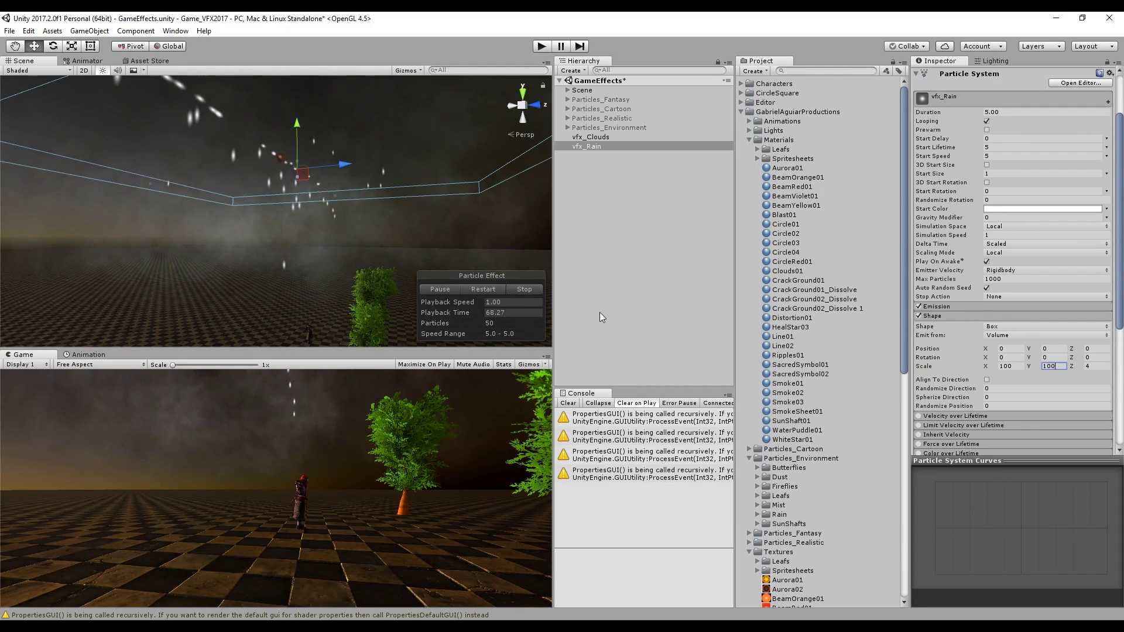
left_click(522, 289)
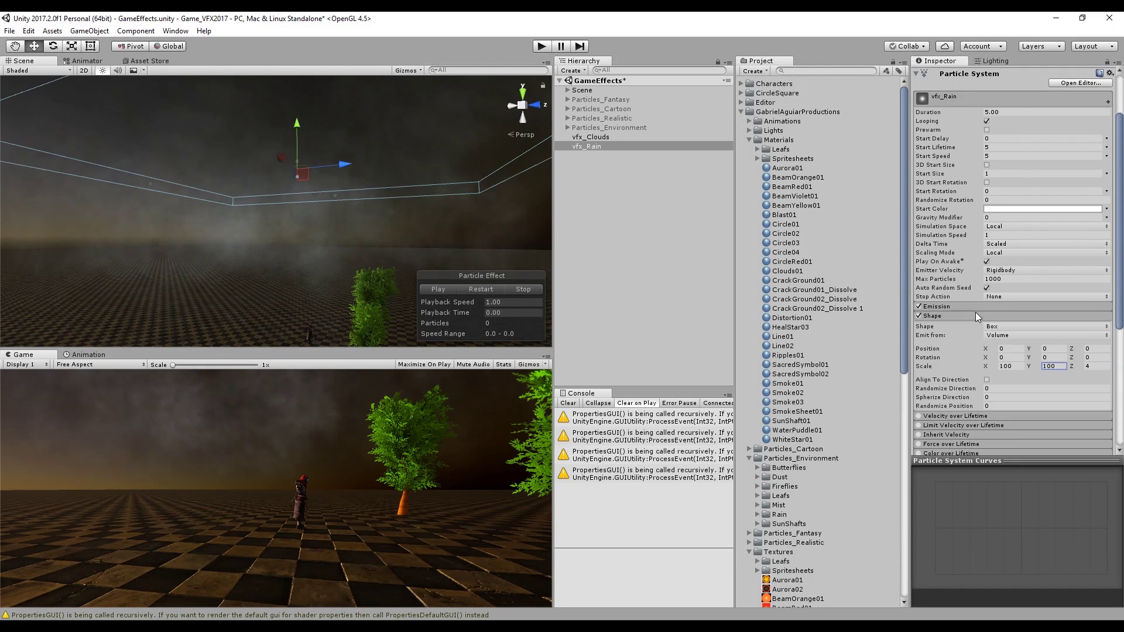
left_click(986, 316)
Raise the Emission Rate over Time of vfx_Rain and close the Emission module
left_click(979, 306)
left_click(1008, 317)
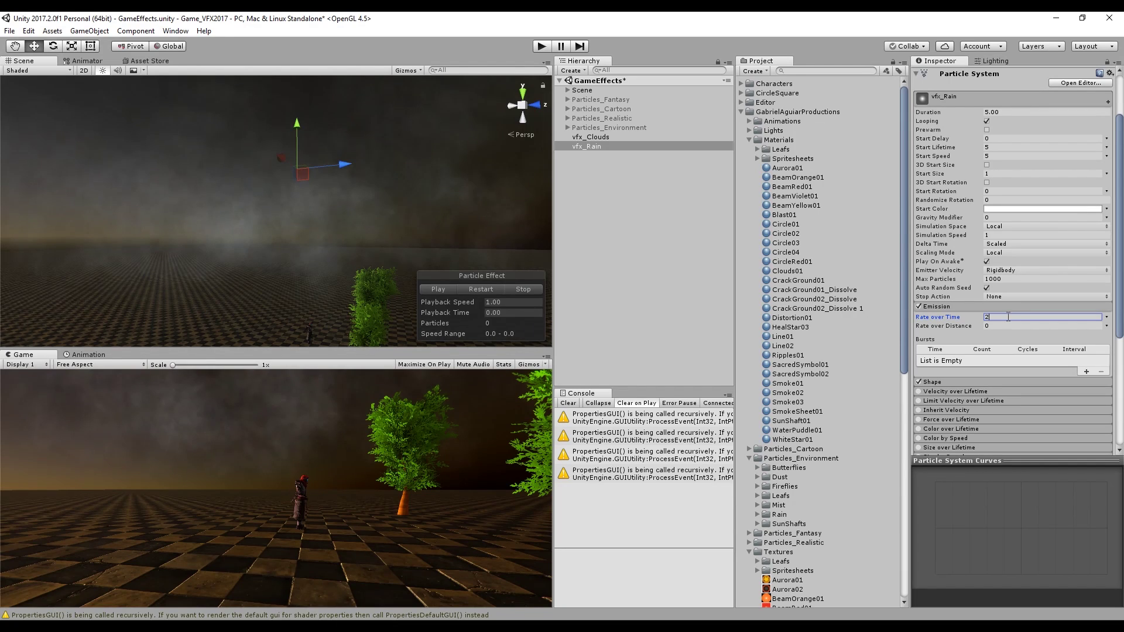
left_click(995, 308)
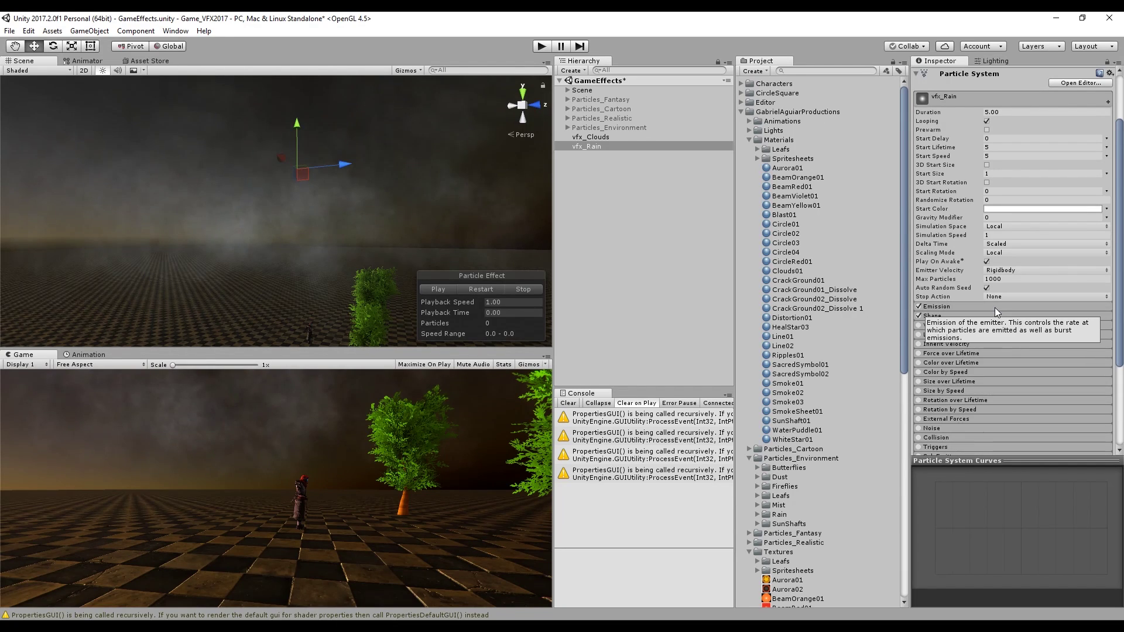
Make the Start Lifetime of vfx_Rain random between two constants, 2.5 and 3
scroll(996, 301, "up", 3)
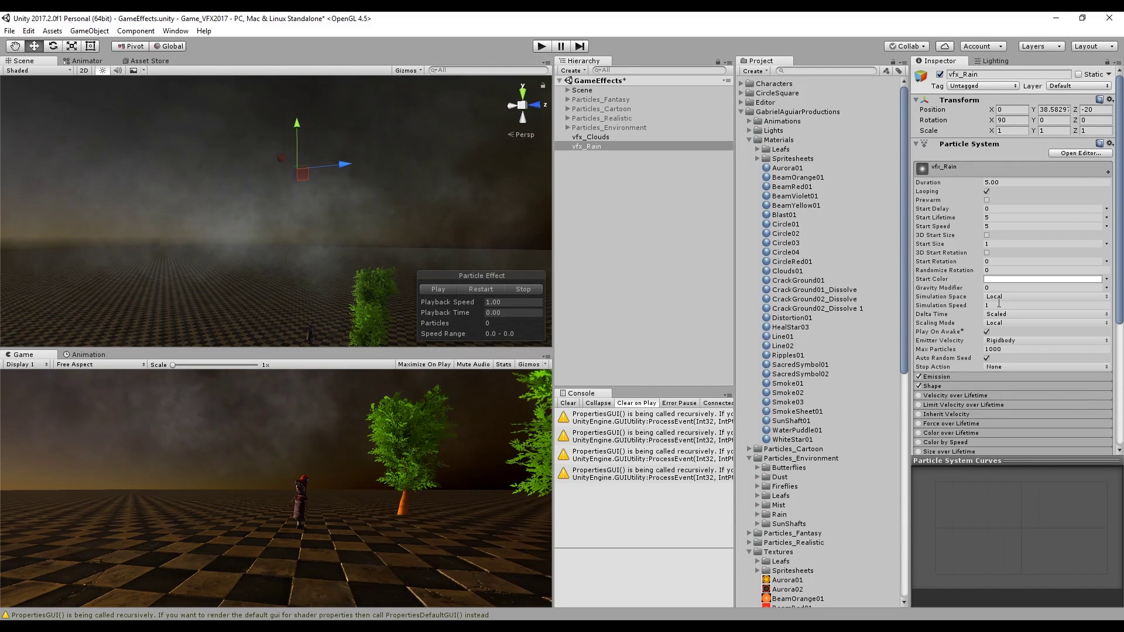
left_click(1106, 218)
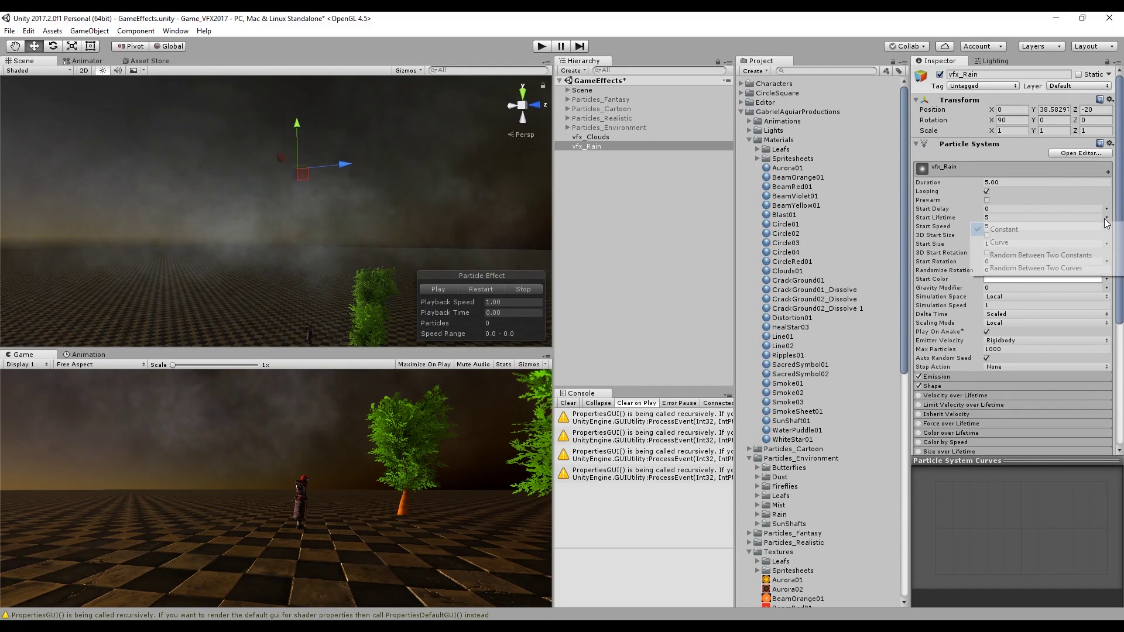
left_click(1087, 252)
left_click(1005, 217)
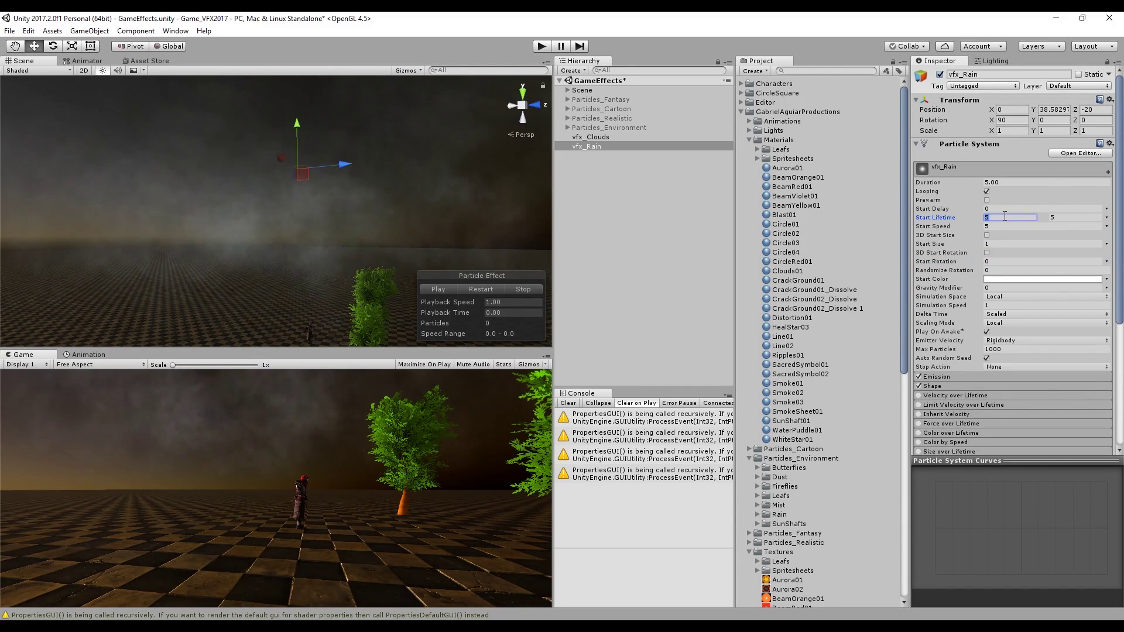
type("2.5")
left_click(1067, 218)
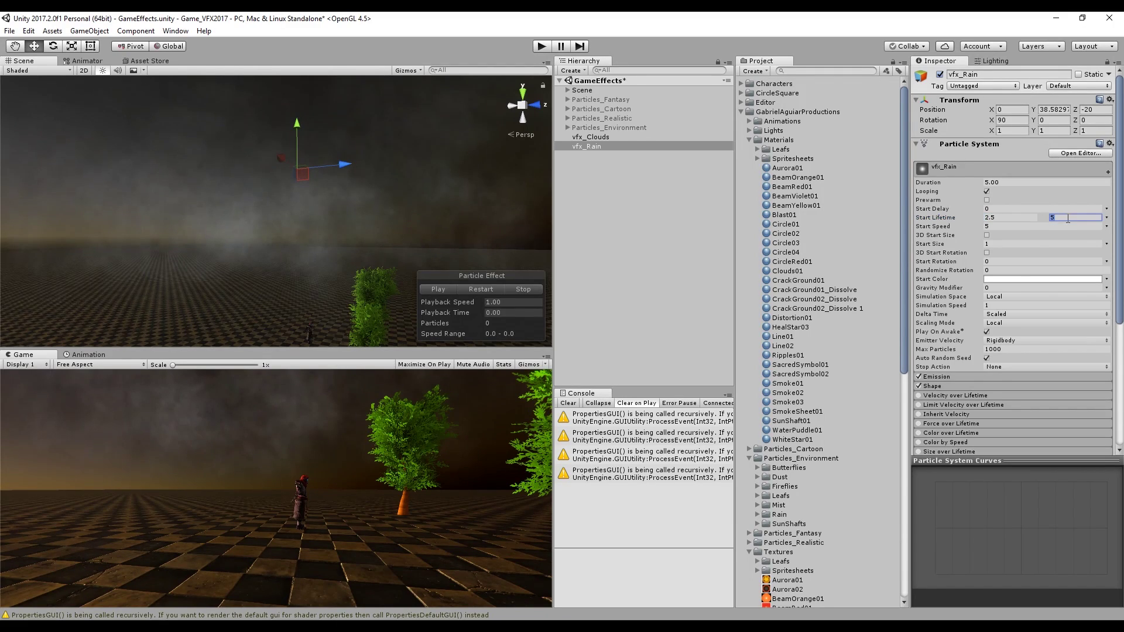
Make the Start Speed random between 15 and 25 and replay the rain effect
left_click(1106, 227)
left_click(1030, 259)
key("Tab")
type("15")
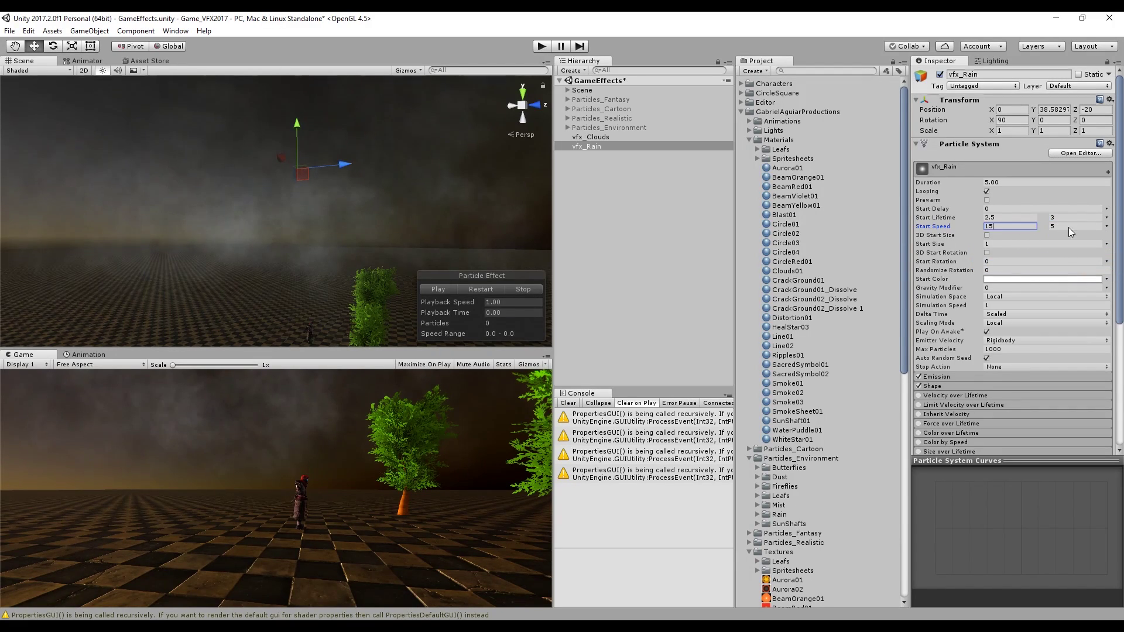
left_click(1069, 227)
type("25")
left_click(493, 291)
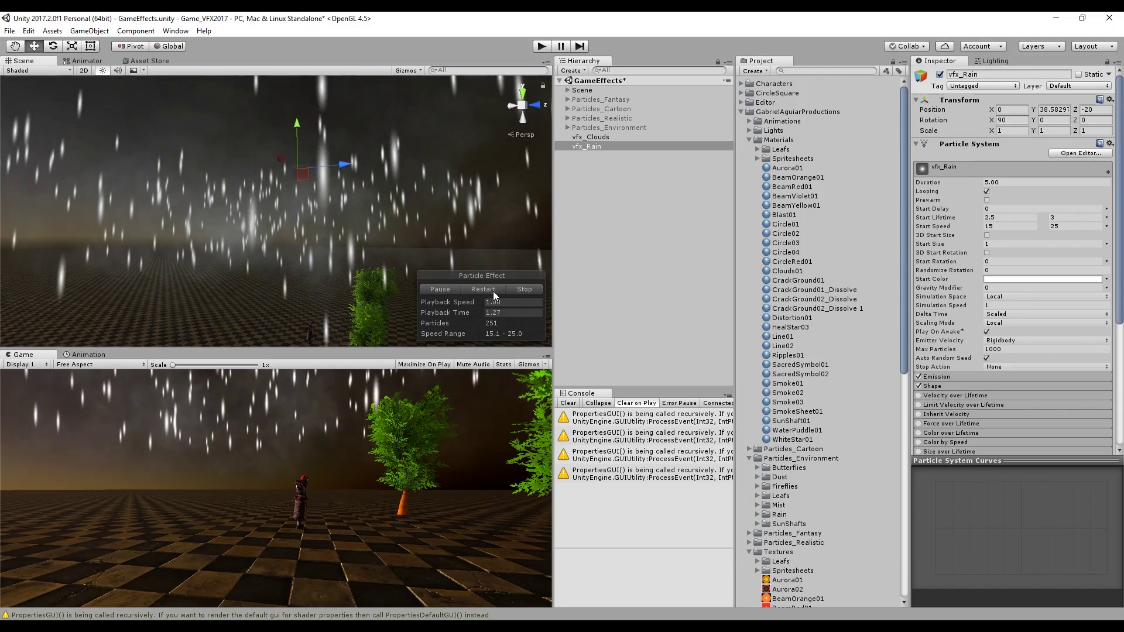
Shorten the rain's Start Lifetime range to 2 and 2.5
scroll(340, 284, "down", 5)
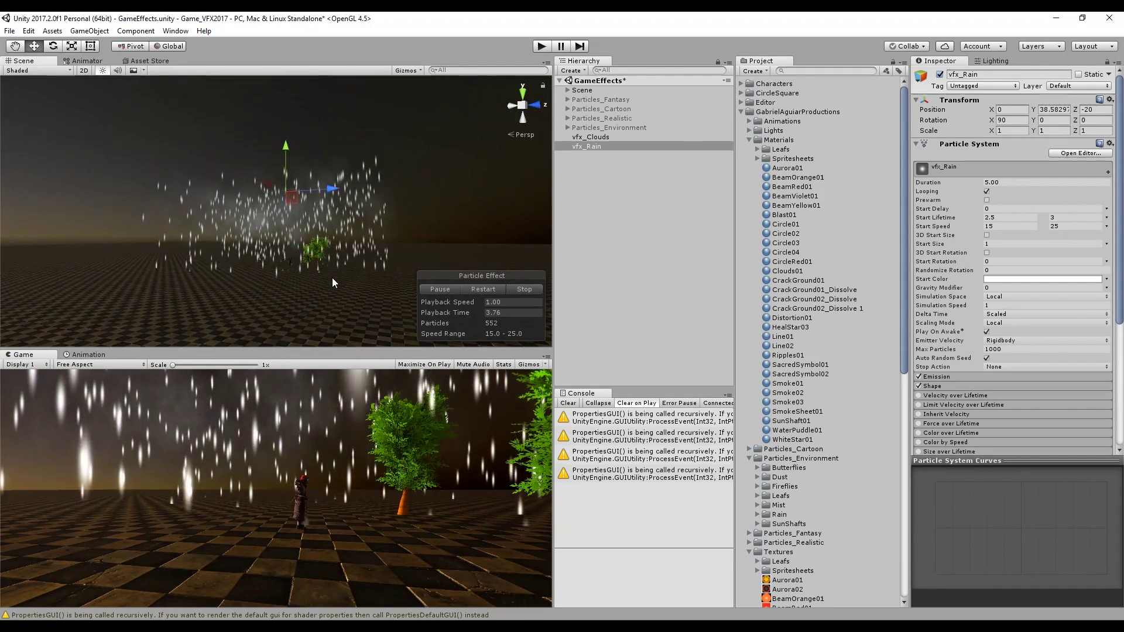
mouse_move(331, 283)
middle_mouse_down()
mouse_move(329, 258)
mouse_move(336, 276)
middle_mouse_up()
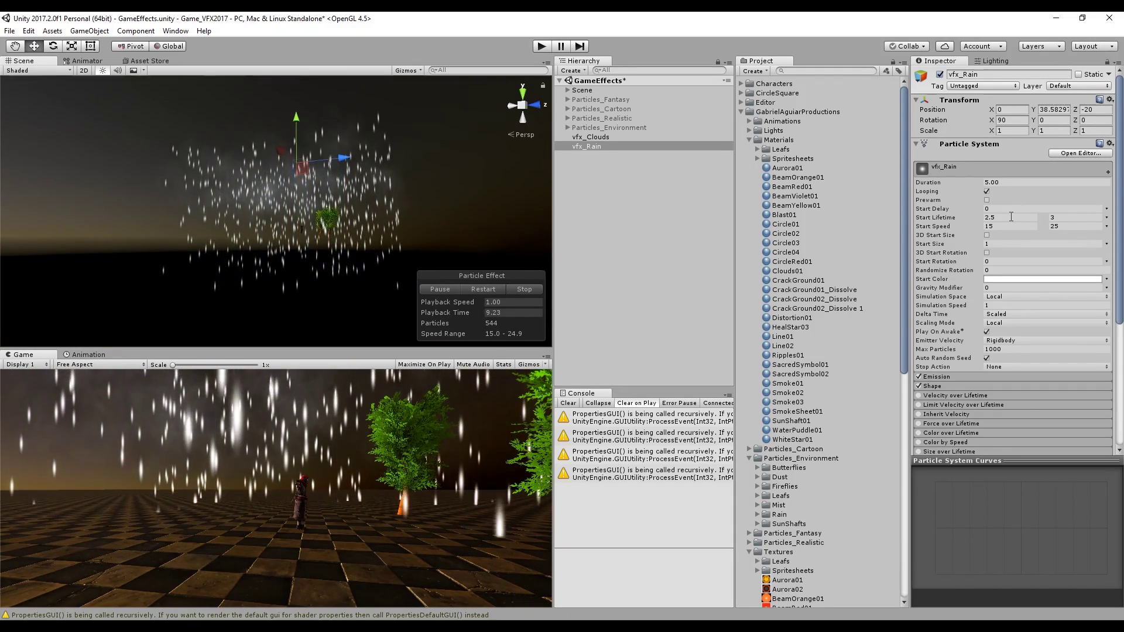
left_click(989, 217)
type("2")
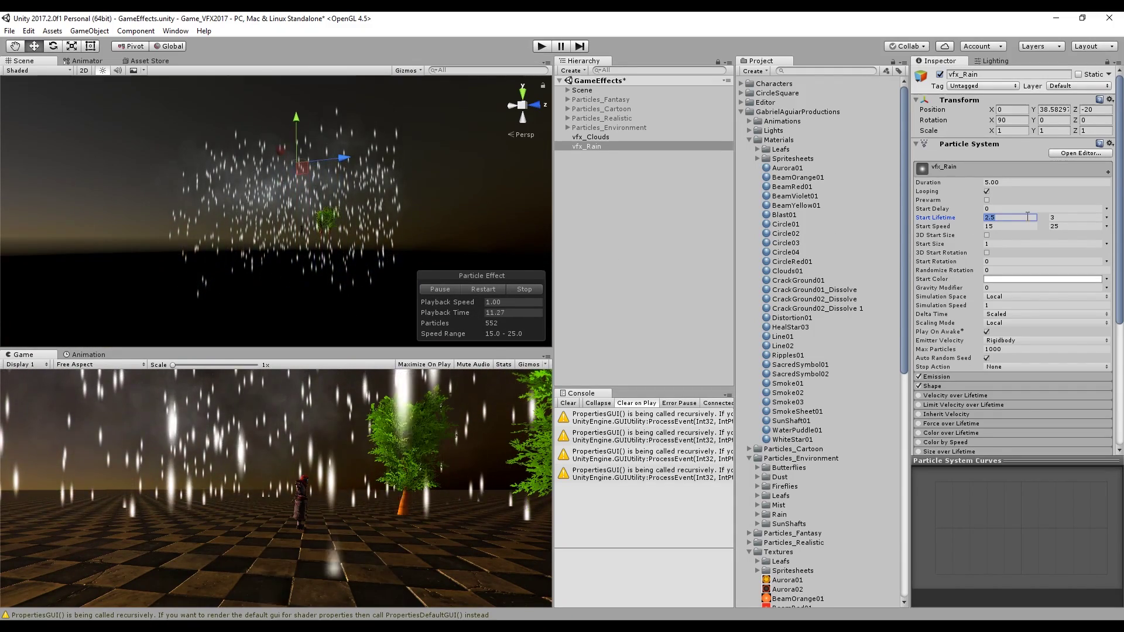
left_click(1065, 218)
type("2.5")
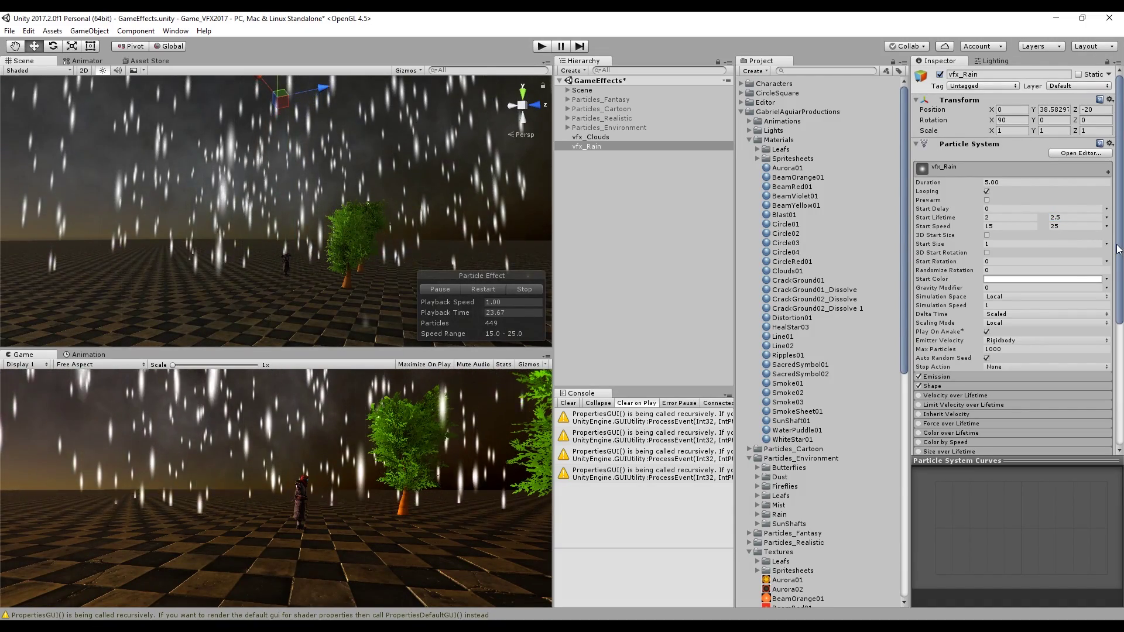
Make the rain's Start Size random between two constants, 0.05 and 0.15
left_click(1105, 244)
left_click(1040, 281)
left_click(1018, 243)
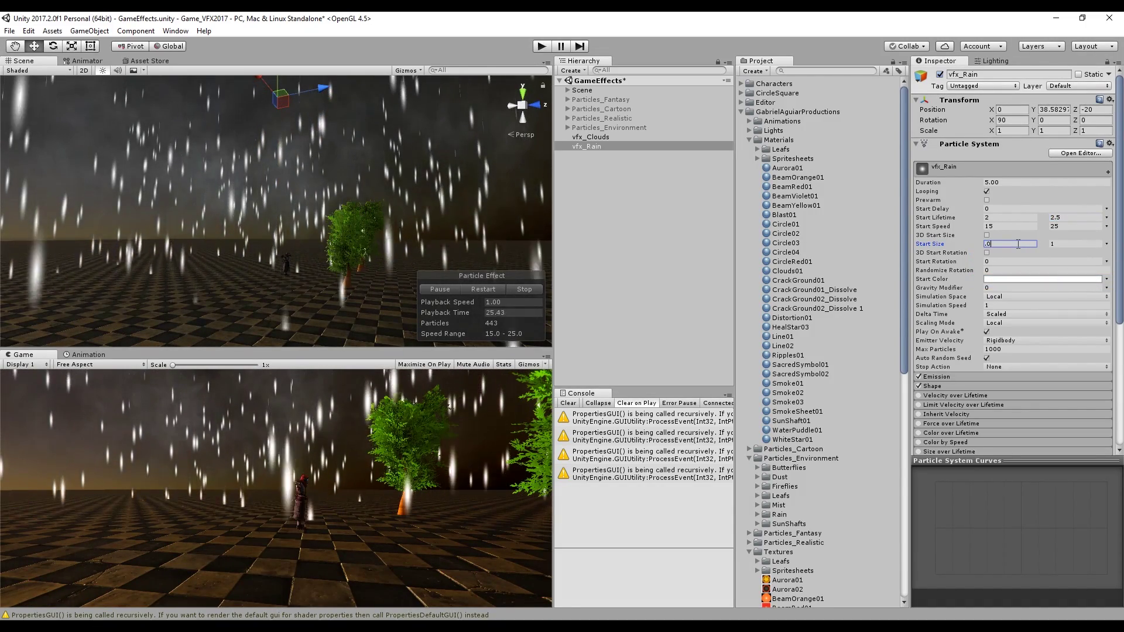
type(".05")
left_click(1061, 243)
type(".15")
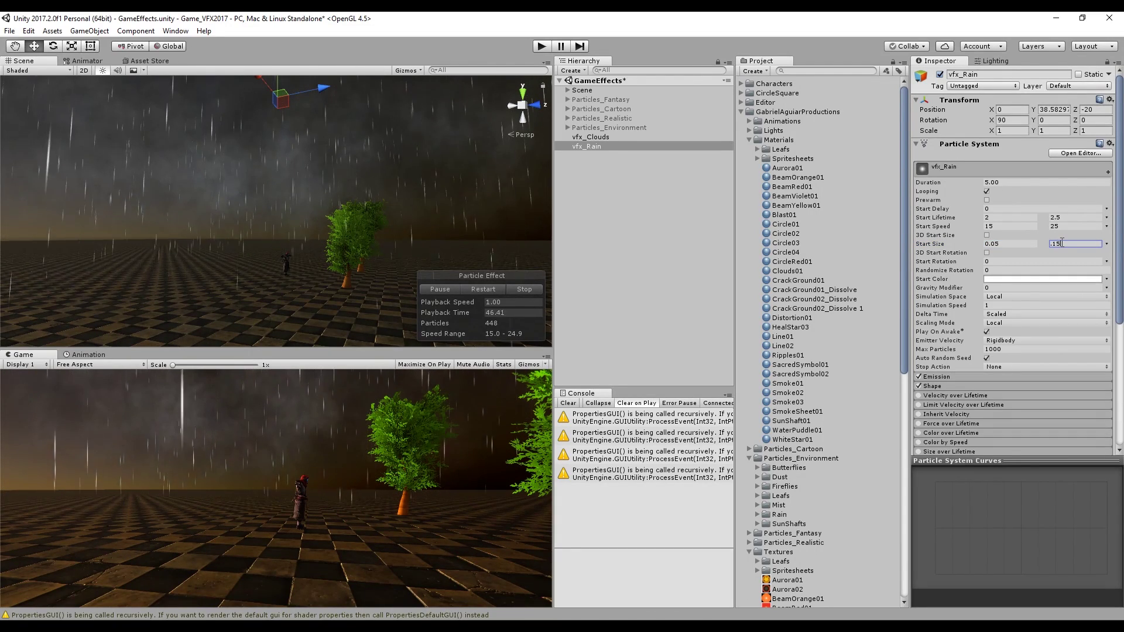
Enable 3D Start Size and set the two Y size constants to 1.2 and 0.2
left_click(987, 234)
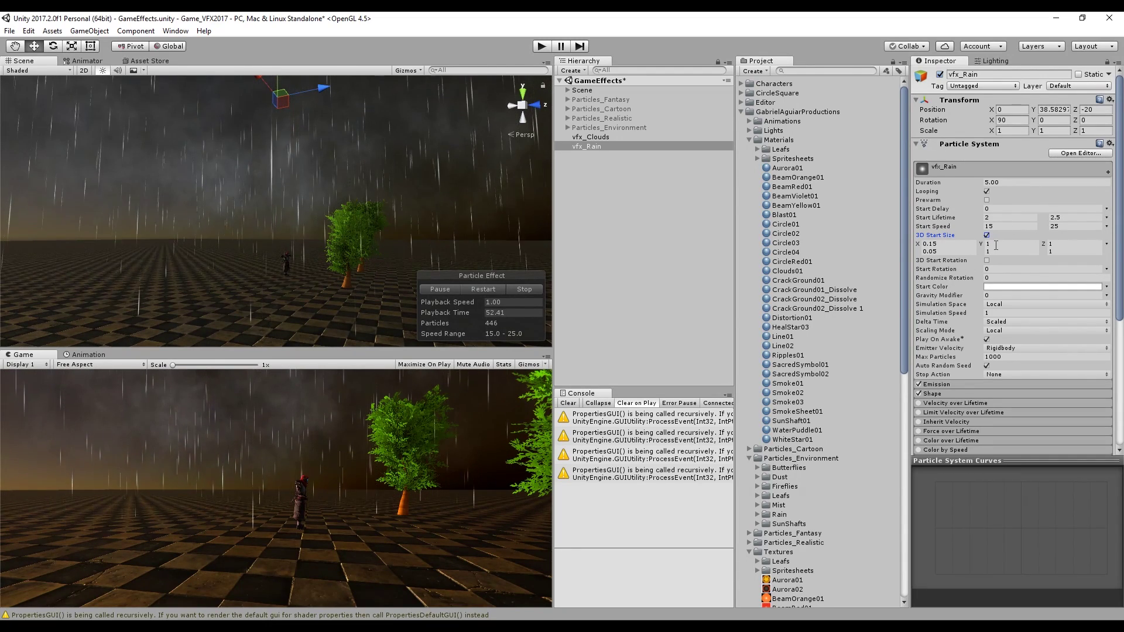
left_click(996, 245)
type("1.2")
left_click(996, 251)
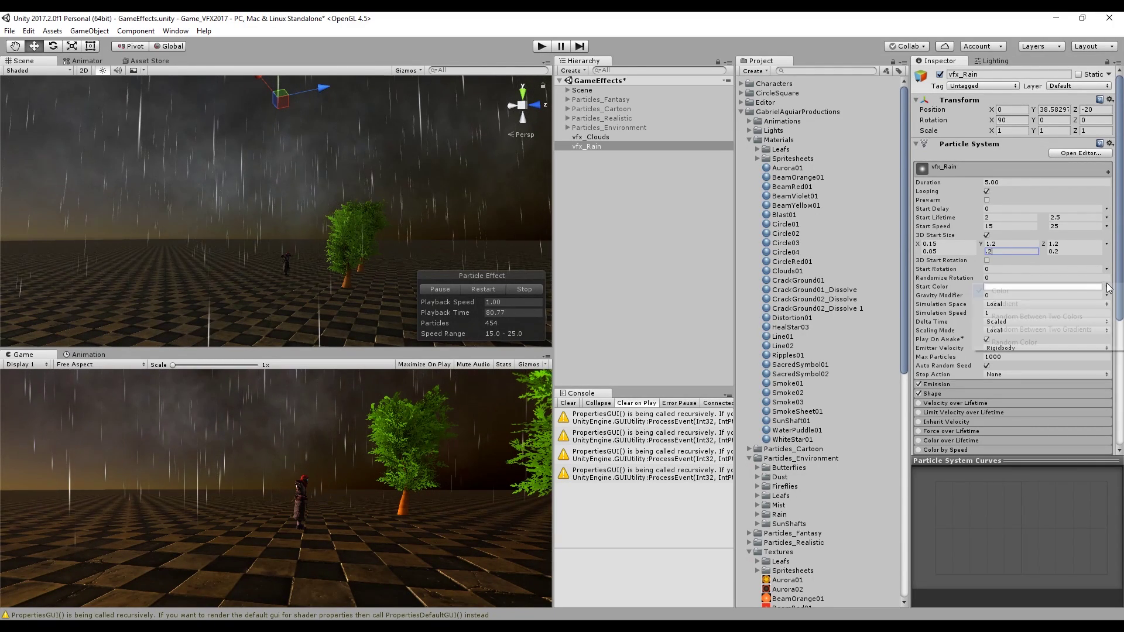
Make the rain's Start Color random between two colors and lower their alpha, setting the first color's alpha to 81
left_click(1106, 287)
left_click(960, 316)
left_click(1056, 287)
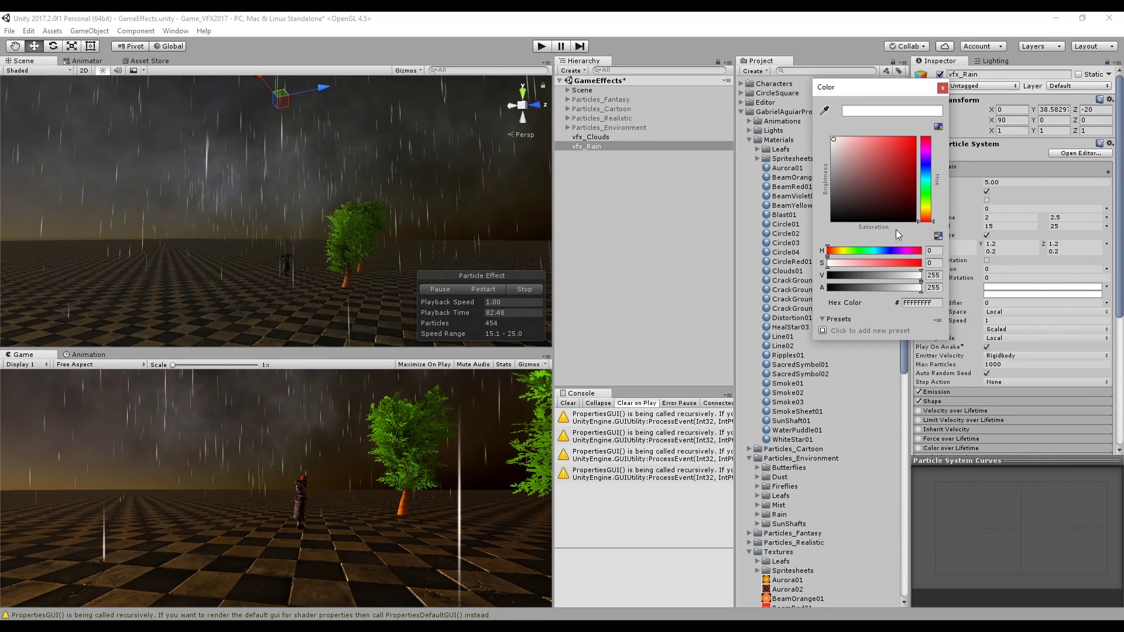
left_click_drag(921, 288, 839, 293)
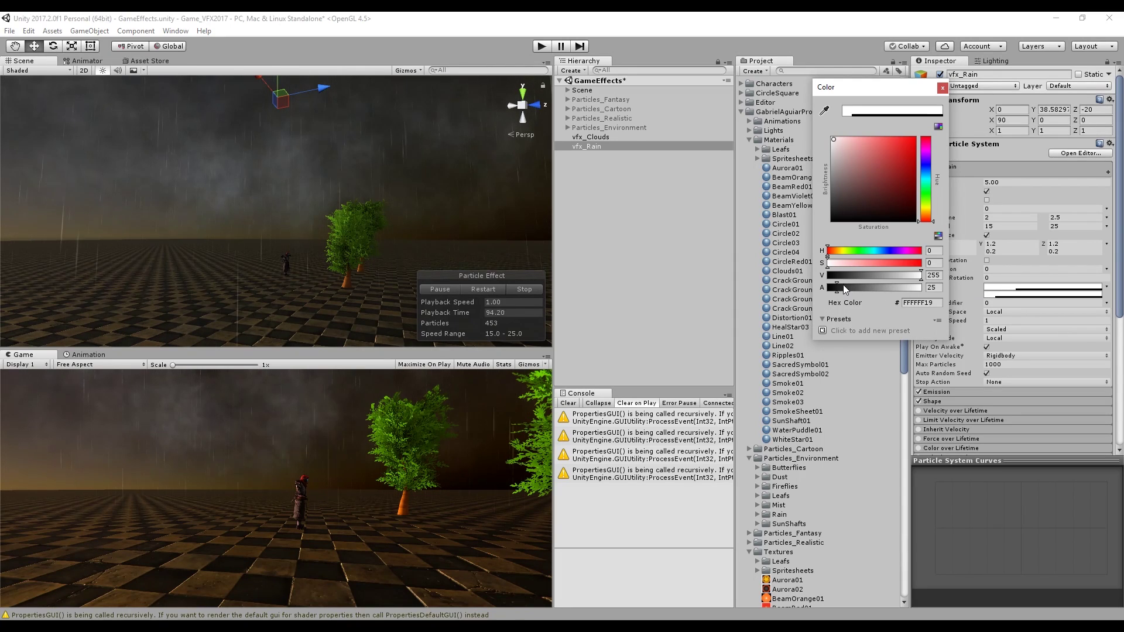
mouse_move(843, 285)
left_mouse_down()
mouse_move(882, 288)
mouse_move(855, 286)
left_mouse_up()
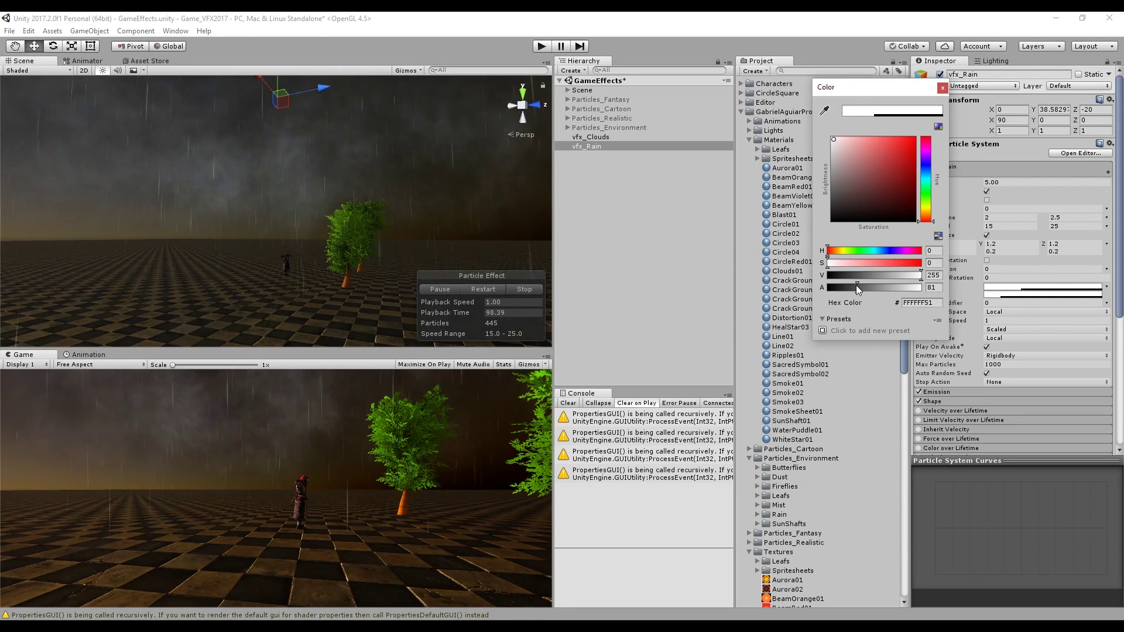
left_click(941, 88)
Enable Color over Lifetime for the rain and apply the white gradient preset that fades in and out
scroll(936, 234, "down", 4)
left_click(918, 343)
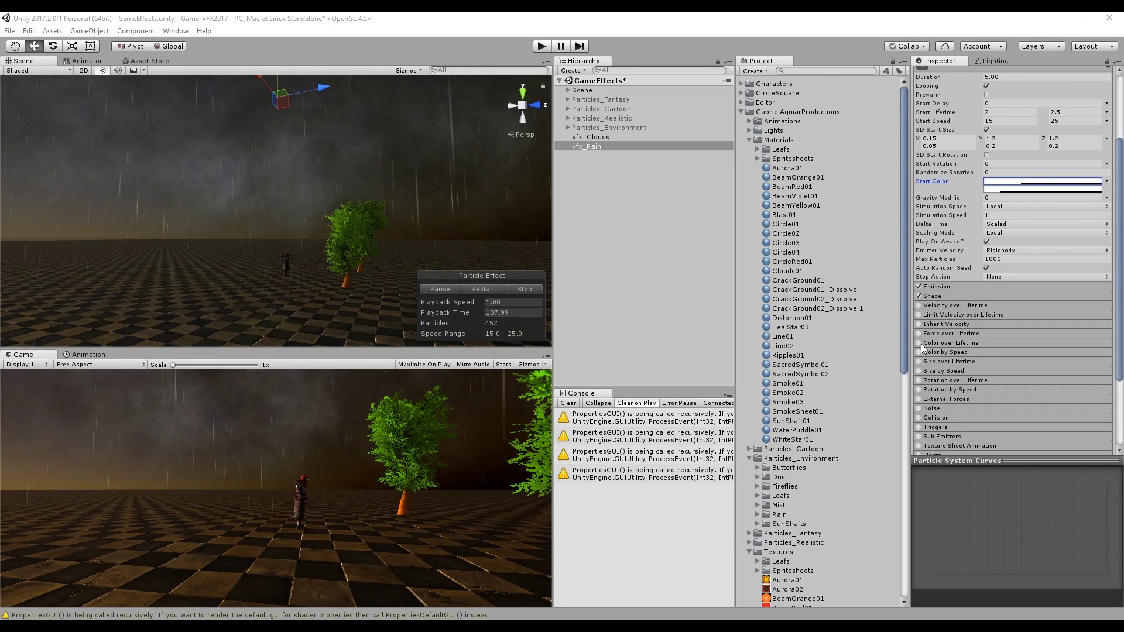
left_click(937, 340)
left_click(988, 353)
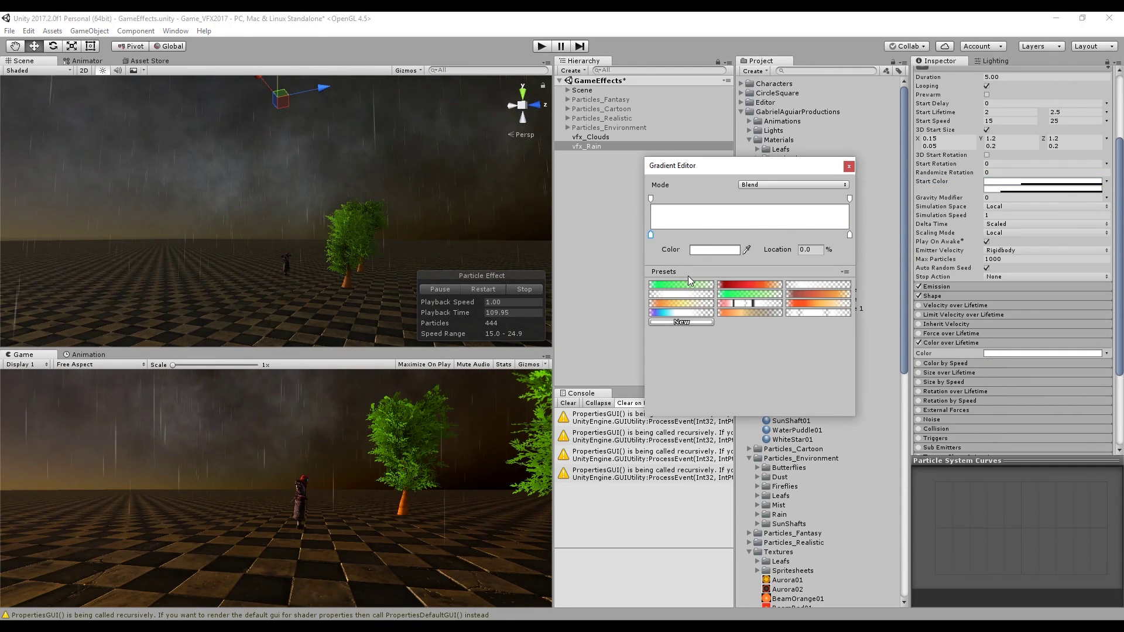
left_click(677, 293)
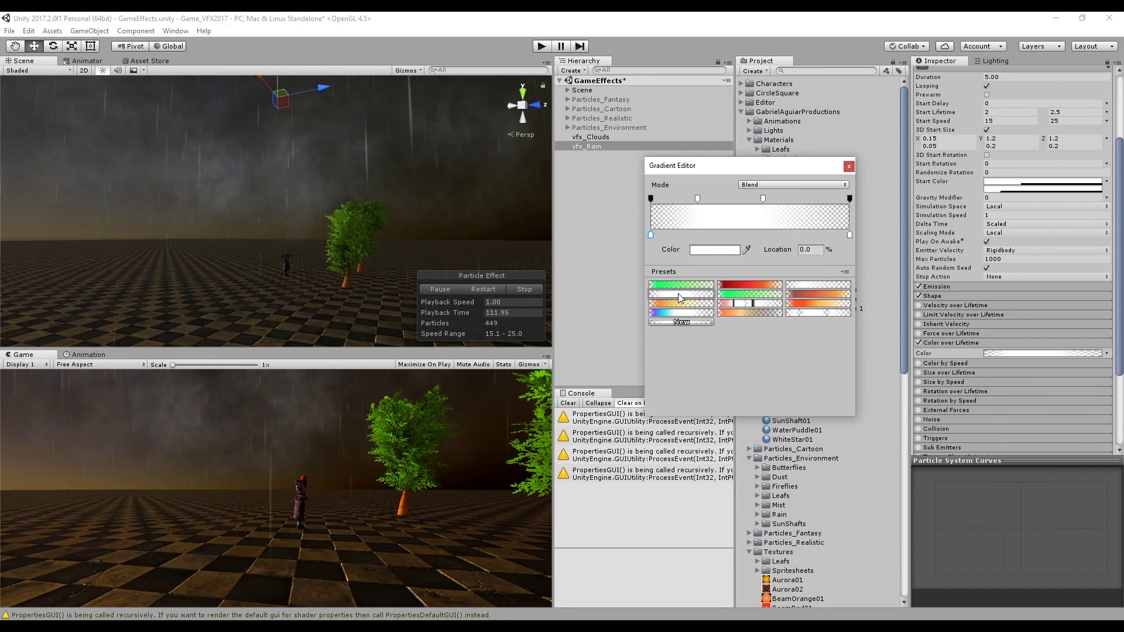
Move the gradient's two opaque alpha stops outward toward its ends and collapse the Color over Lifetime module
left_click_drag(697, 199, 683, 199)
left_click_drag(763, 199, 774, 199)
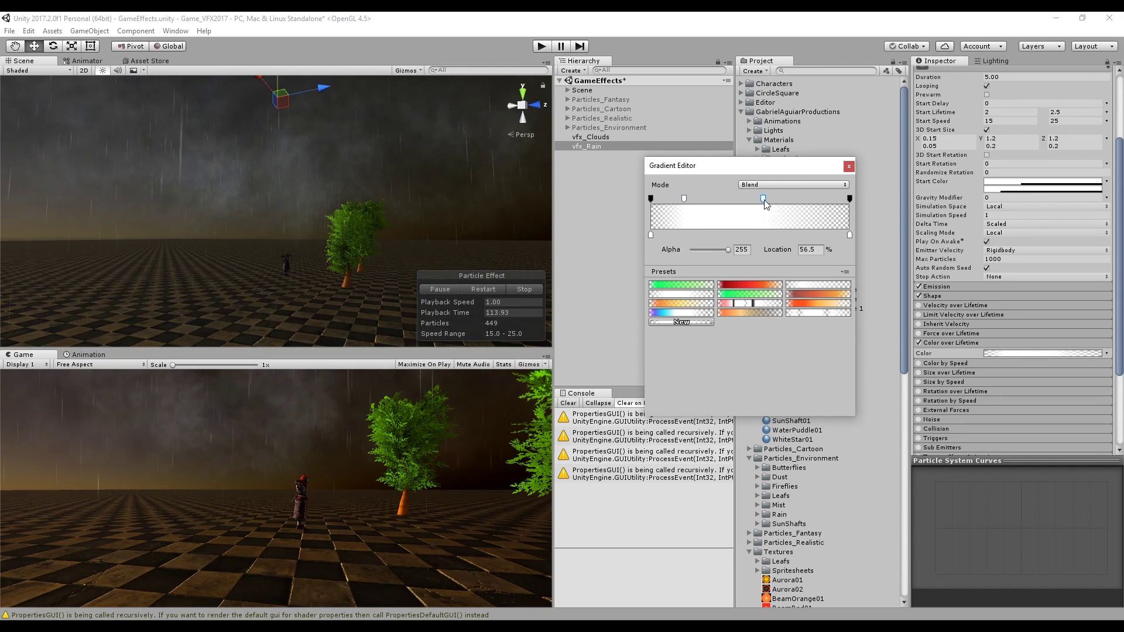
left_click(849, 167)
left_click(955, 344)
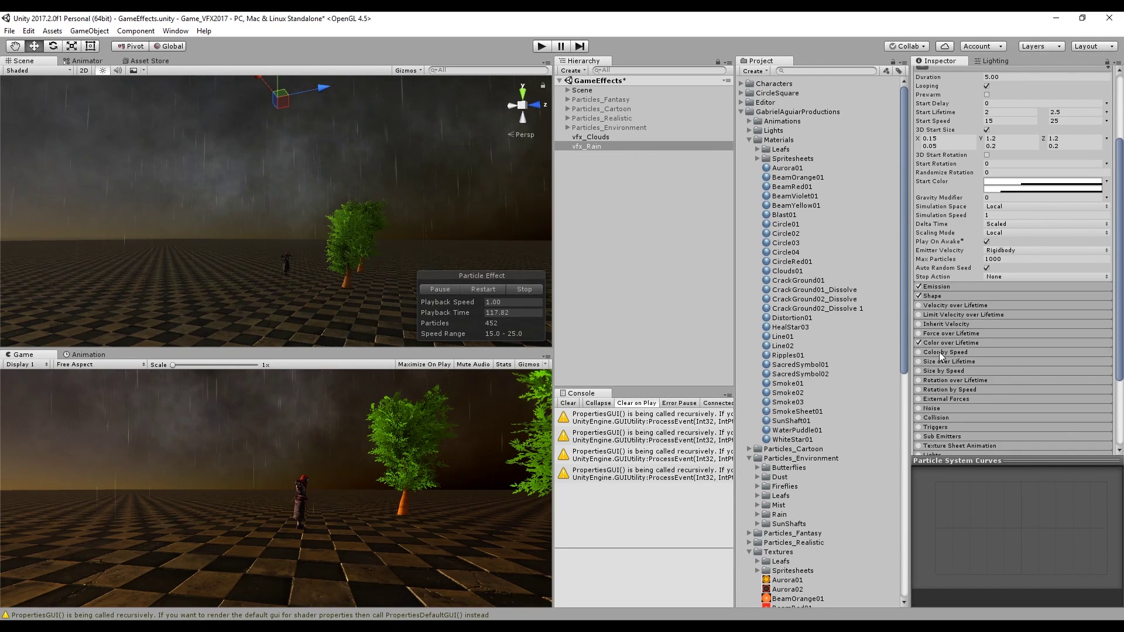
Enable the rain's Collision module and set its type to World
scroll(939, 360, "down", 2)
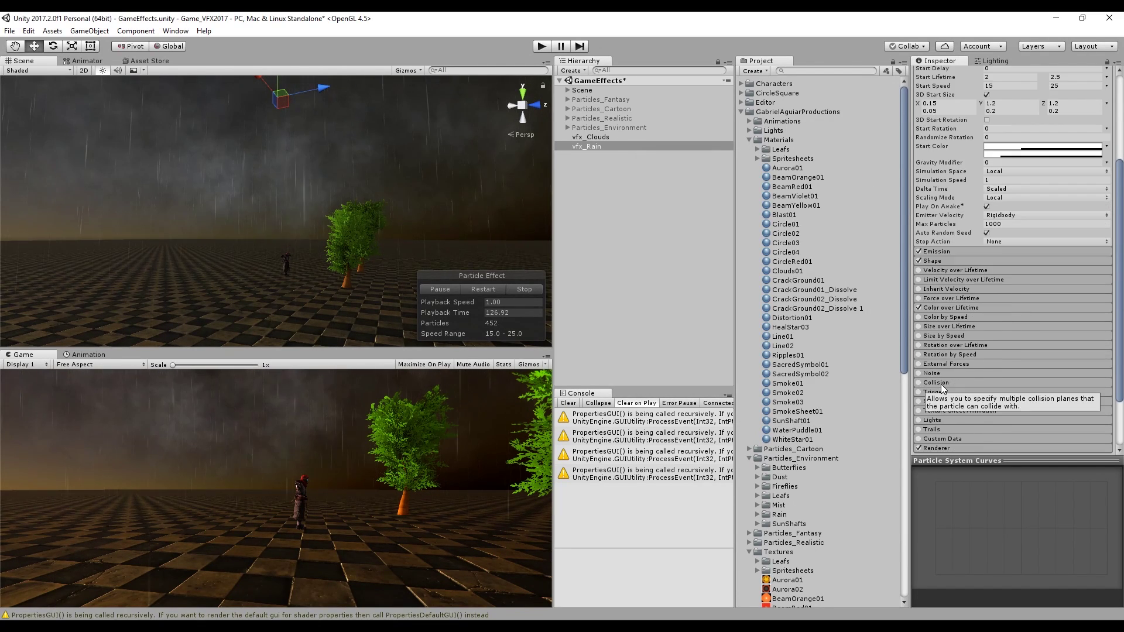
left_click(925, 383)
left_click(918, 383)
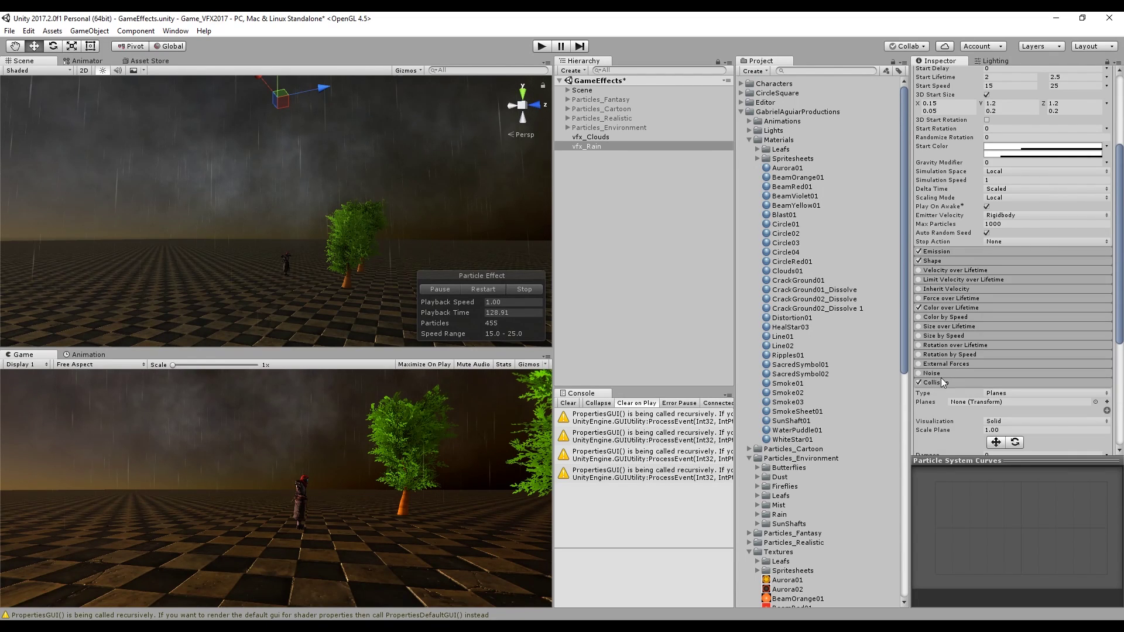
scroll(940, 377, "down", 2)
left_click(1006, 359)
left_click(1017, 380)
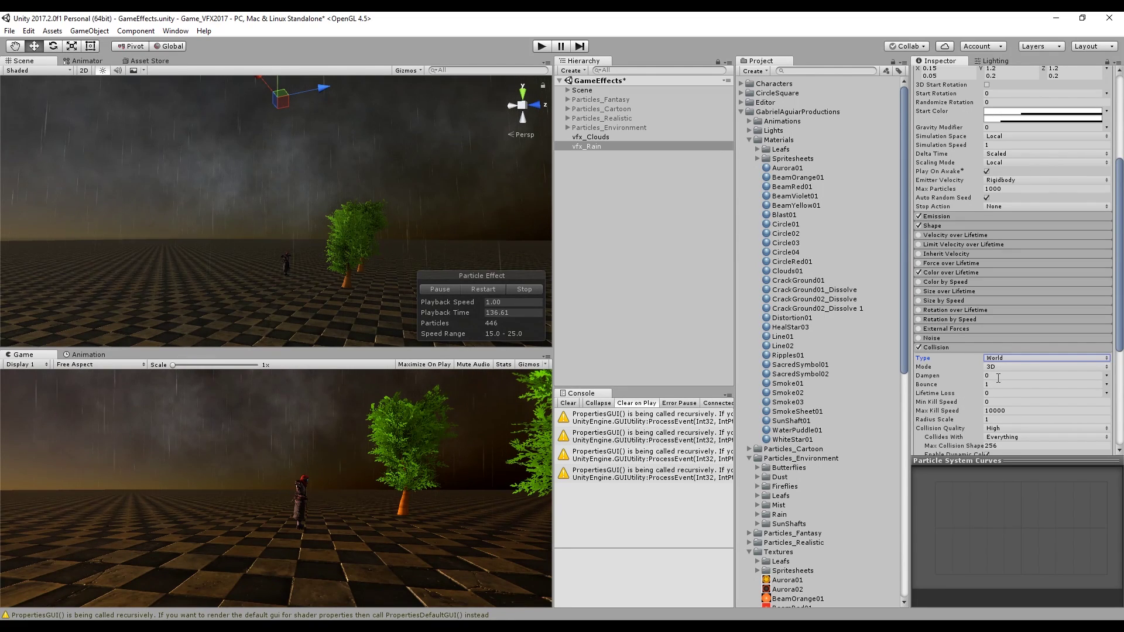
Set the collision Bounce to 0 and Dampen to 1
left_click(993, 377)
left_click(997, 378)
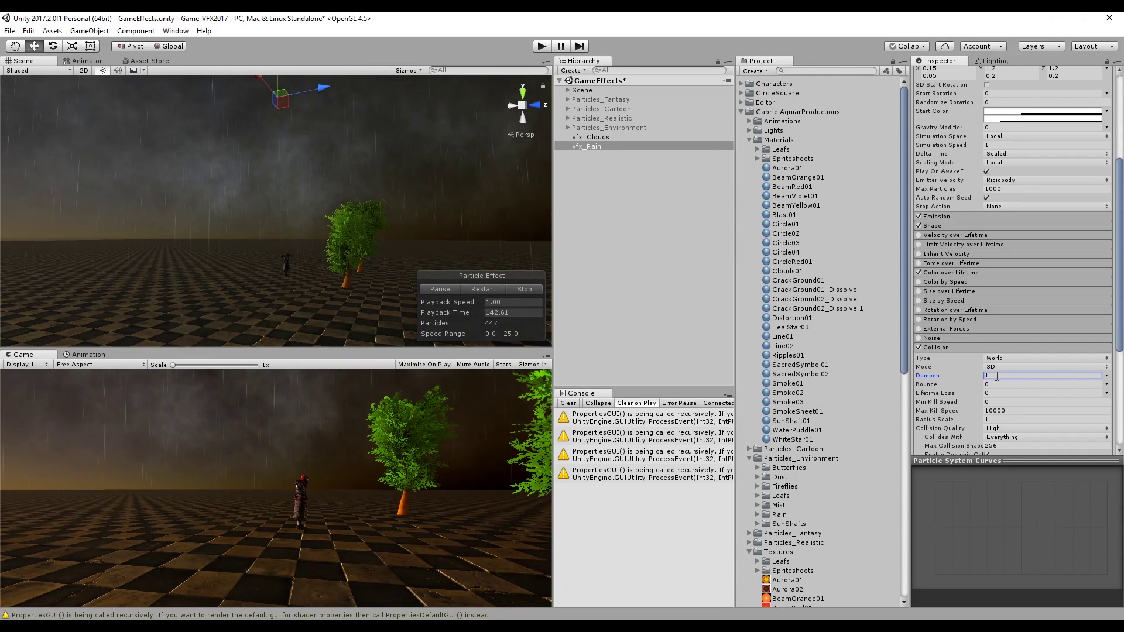
type("1")
Visualize the rain particles' collision bounds briefly, hide them again and collapse the Collision module
scroll(995, 375, "down", 4)
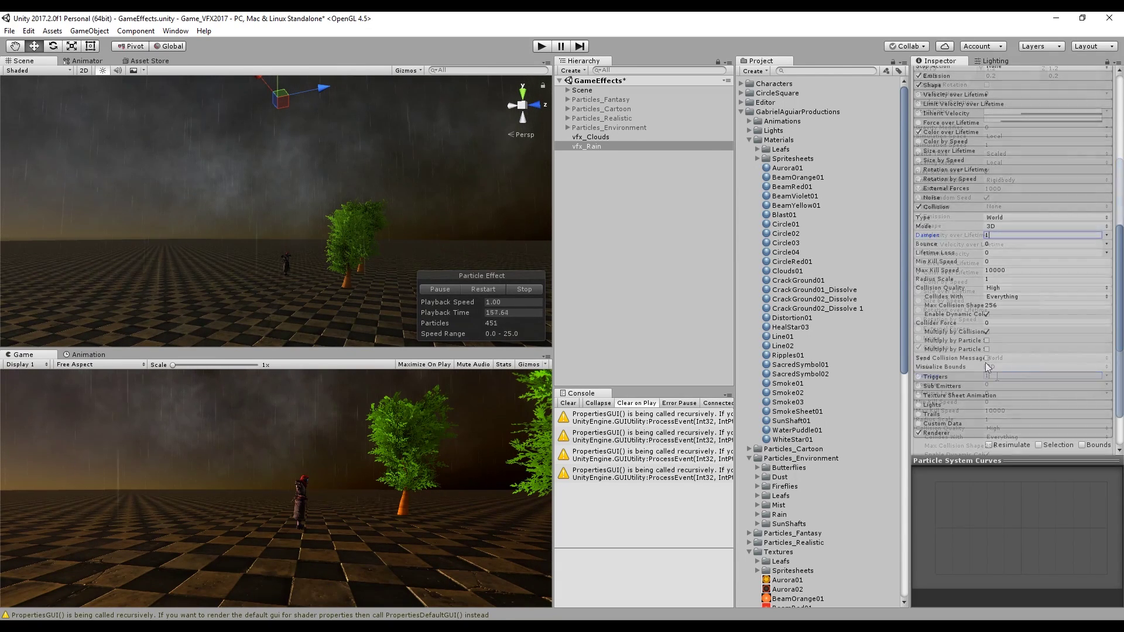
left_click(986, 367)
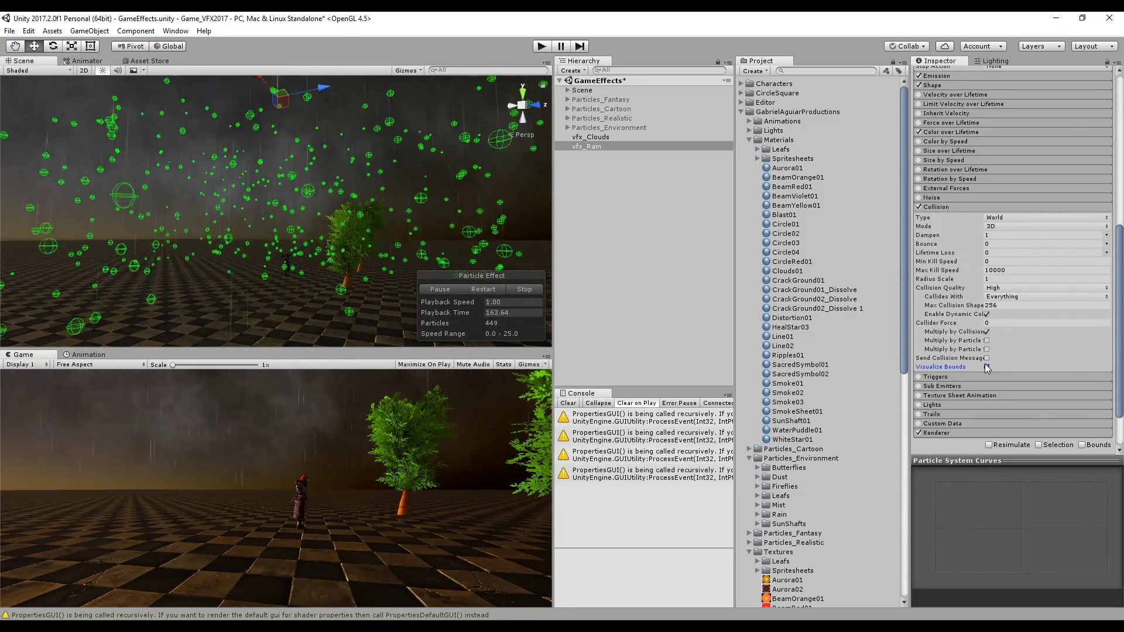
left_click(987, 367)
left_click(956, 208)
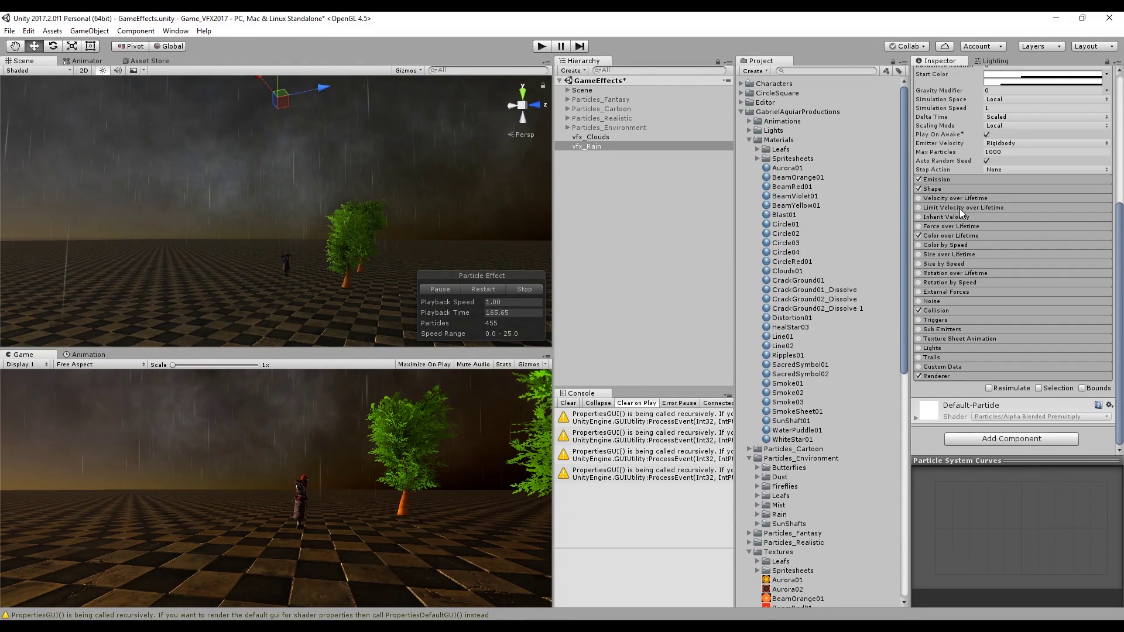
Enable Sub Emitters on the rain and make the sub emitter trigger on Collision
left_click(939, 330)
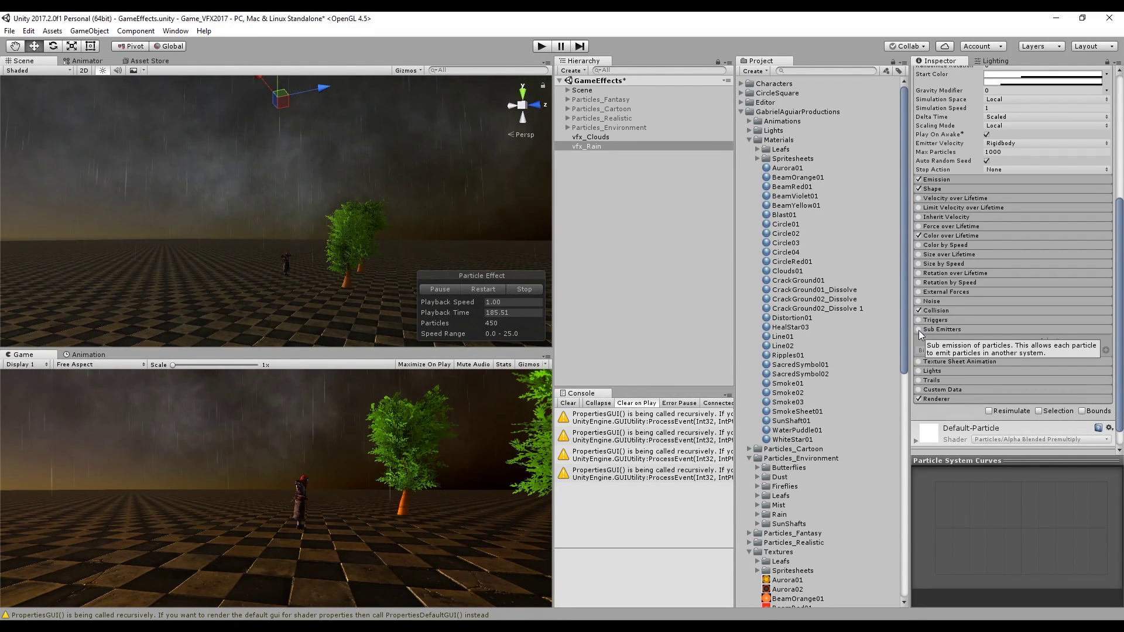
left_click(919, 330)
left_click(951, 350)
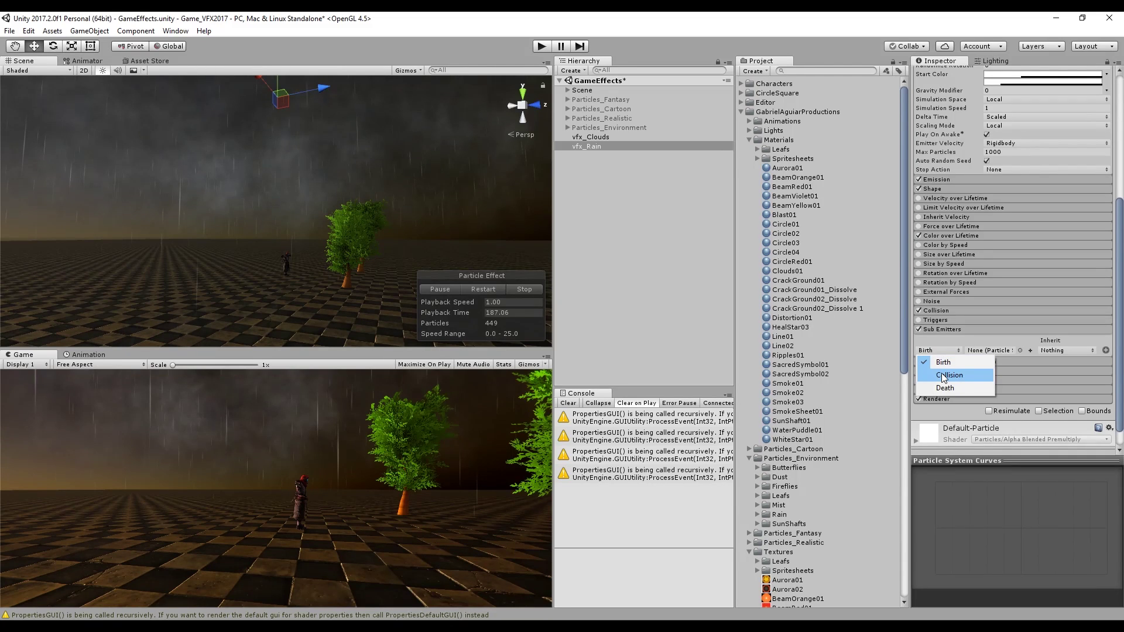
left_click(942, 375)
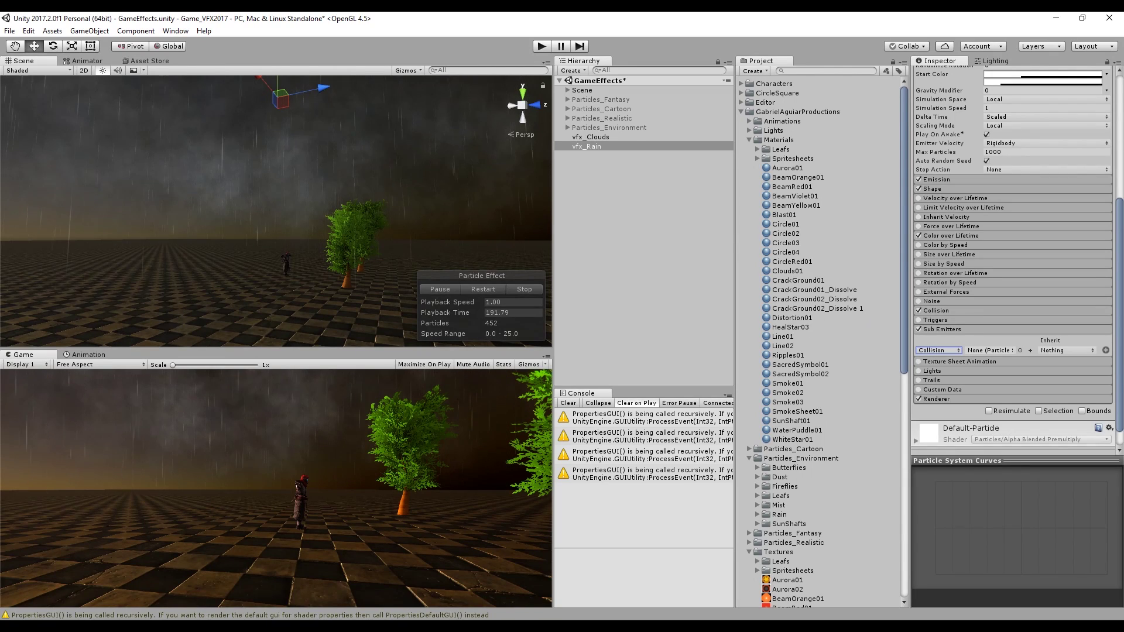
Create a new particle system at the root of the scene and name it vfx_Ripples
right_click(658, 202)
mouse_move(666, 370)
left_click(729, 354)
left_click(970, 74)
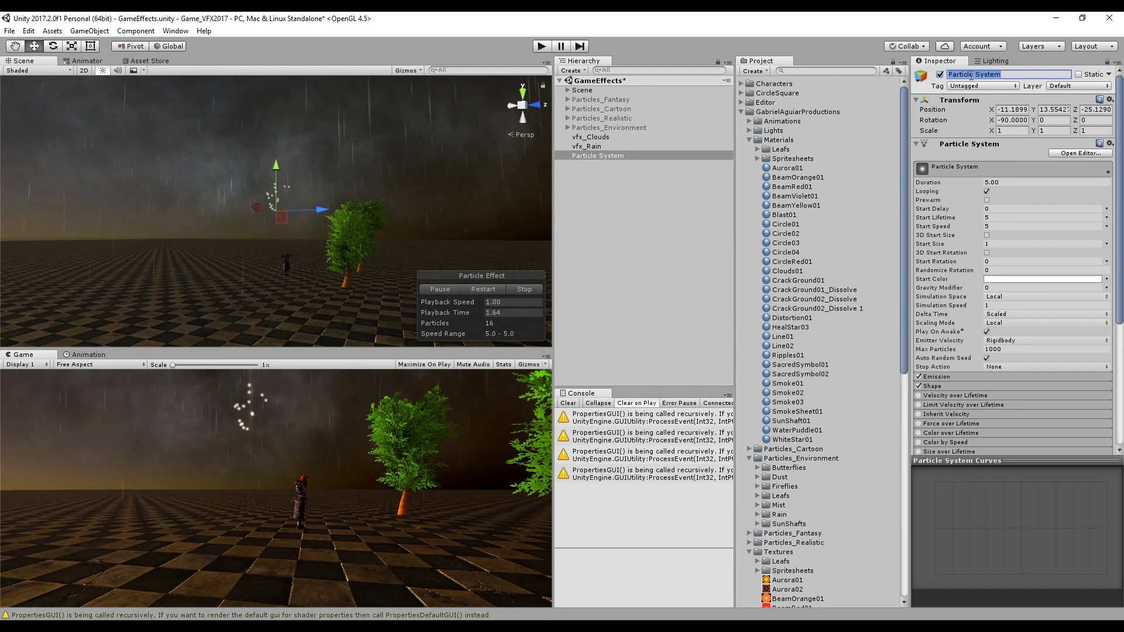
type("vfx_Ripples")
key("Return")
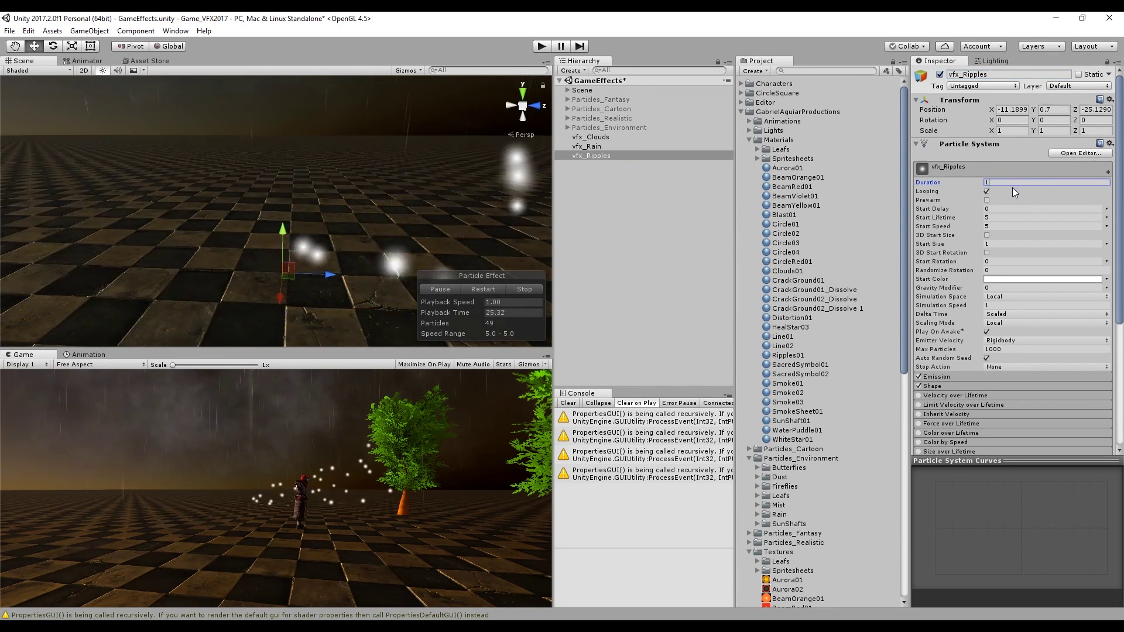
Set the ripples' Duration to 1 and turn Looping off
left_click(1012, 182)
type("1")
left_click(987, 191)
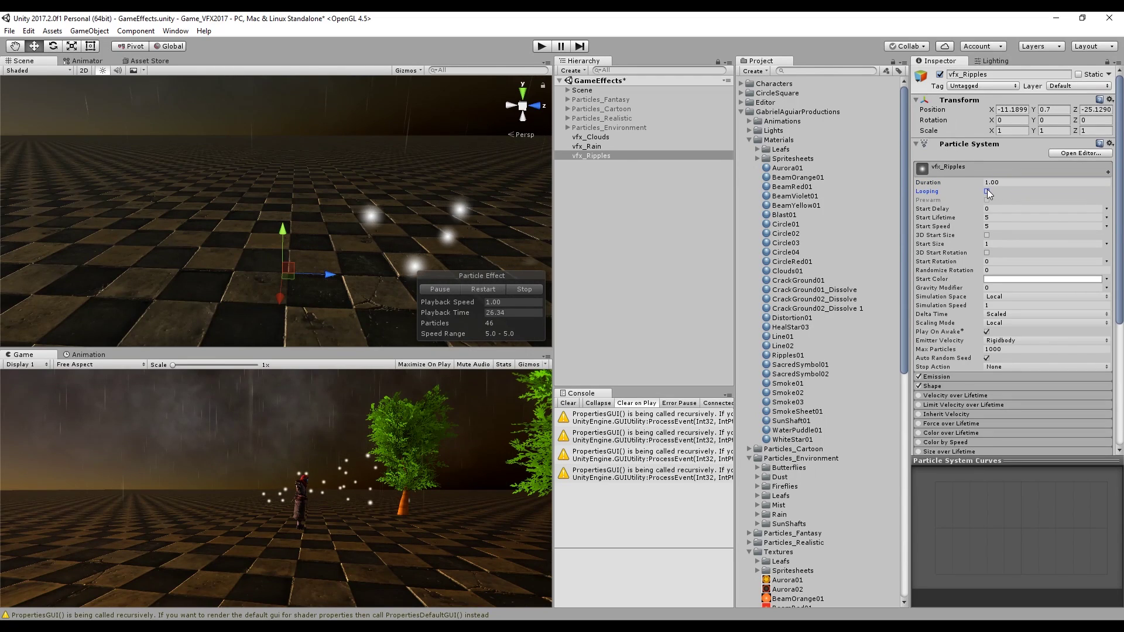
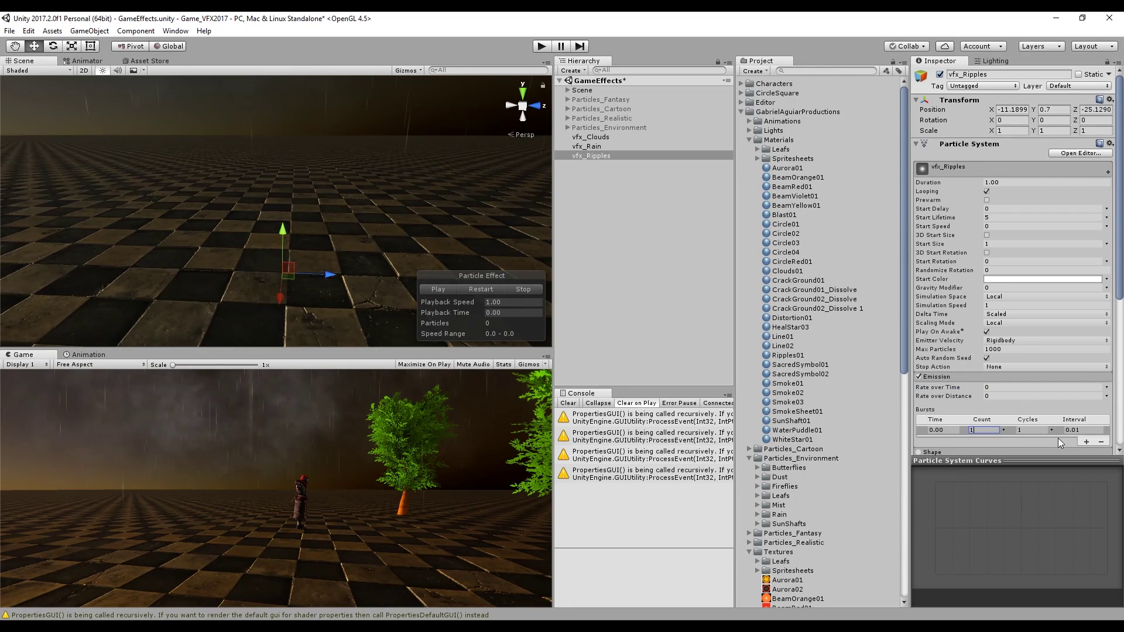
Preview the ripple burst, make its Start Lifetime random between 0.4 and 0.6, and replay the effect
left_click(488, 289)
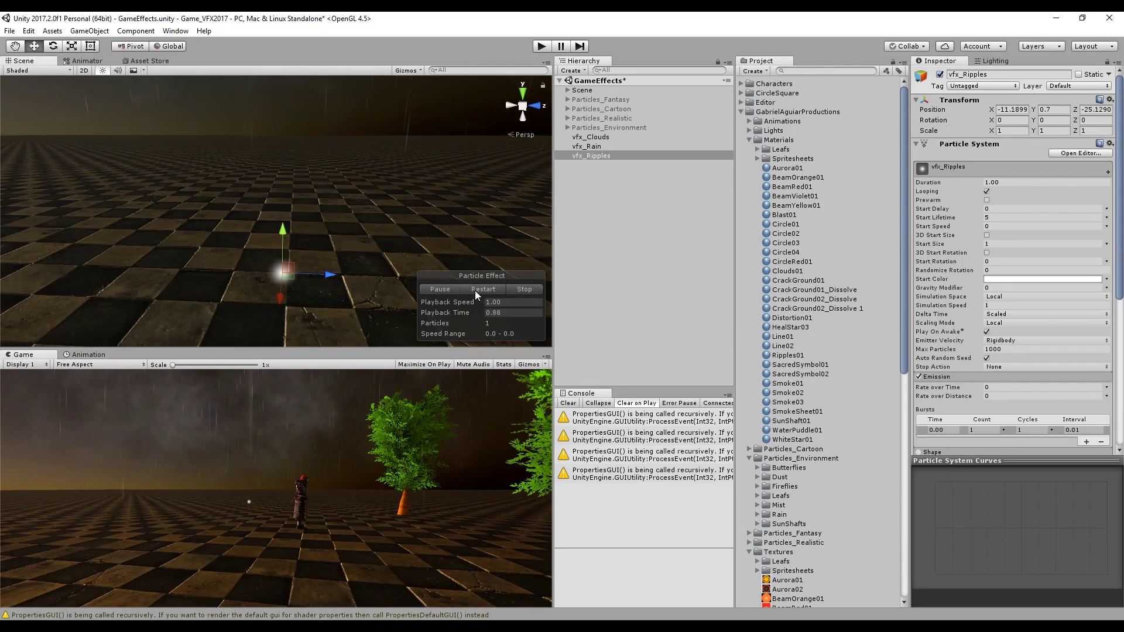
left_click(535, 289)
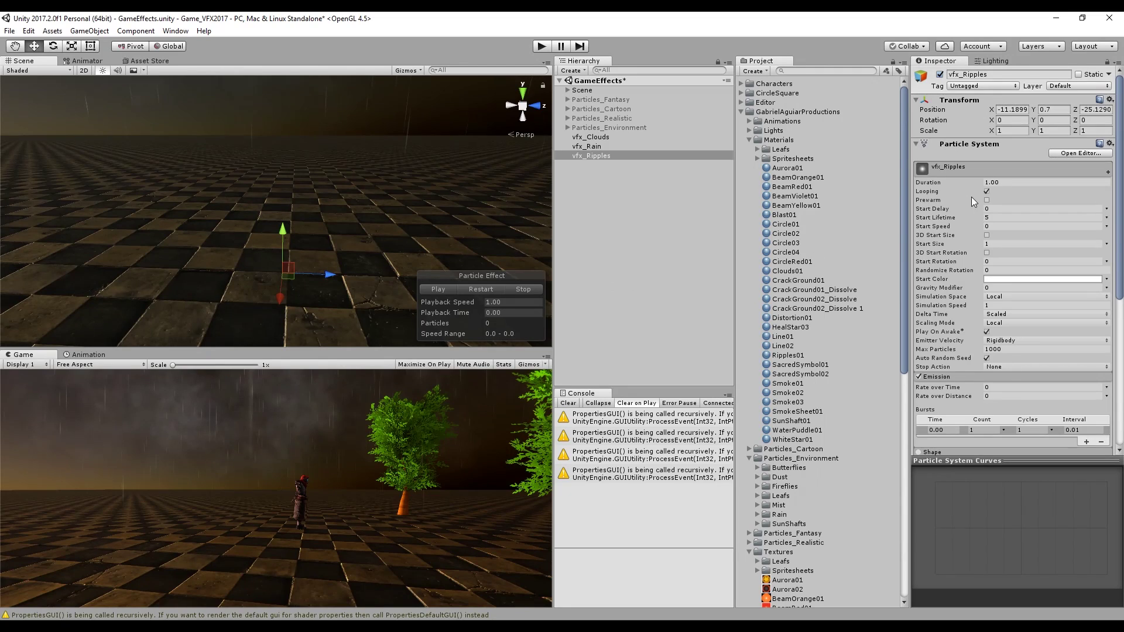
left_click(1106, 217)
left_click(1028, 254)
left_click(1063, 217)
left_click(480, 288)
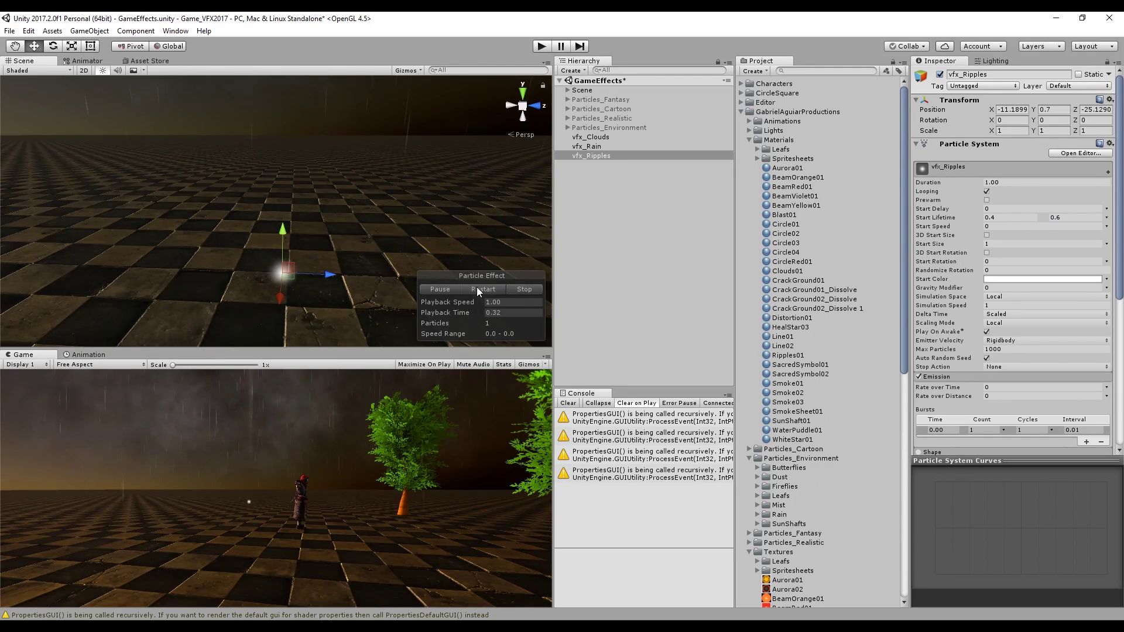
left_click(512, 287)
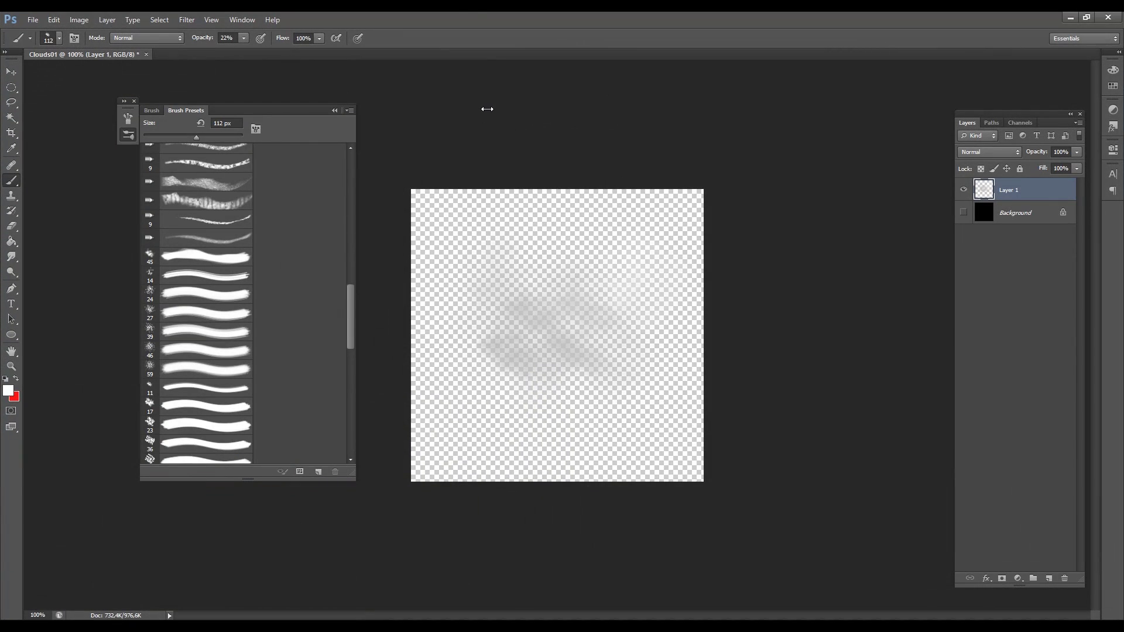
Switch to Photoshop and create a new 250 by 250 pixel document named Ripple
key("ctrl+n")
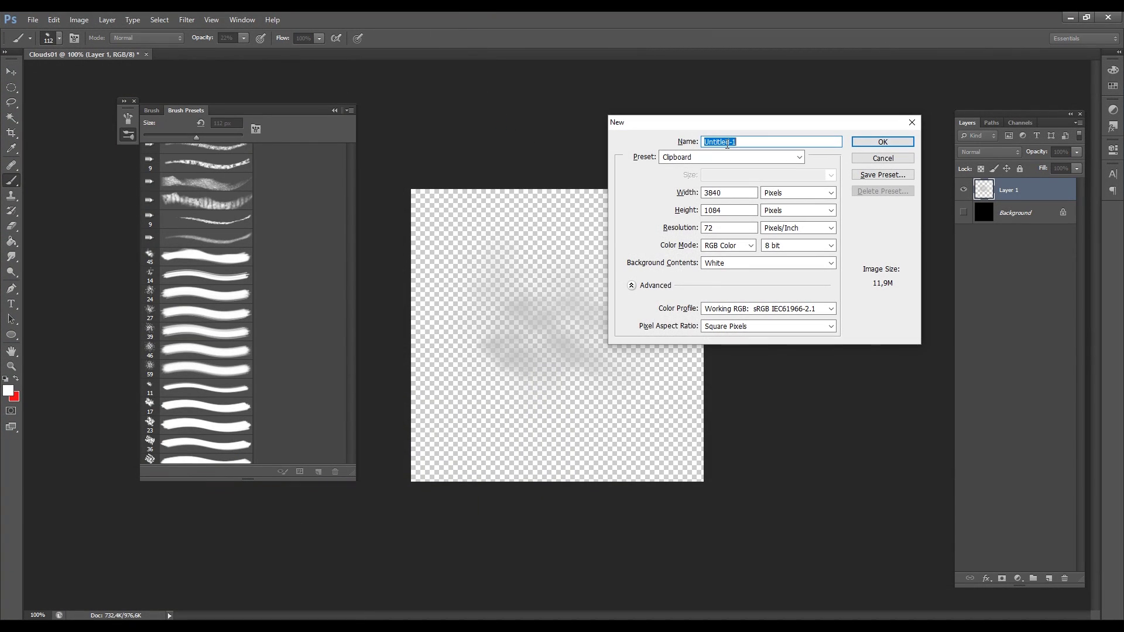
type("Ripple")
key("Tab")
type("25")
key("Tab")
type("250")
key("shift+Tab")
key("Right")
type("0")
left_click(870, 144)
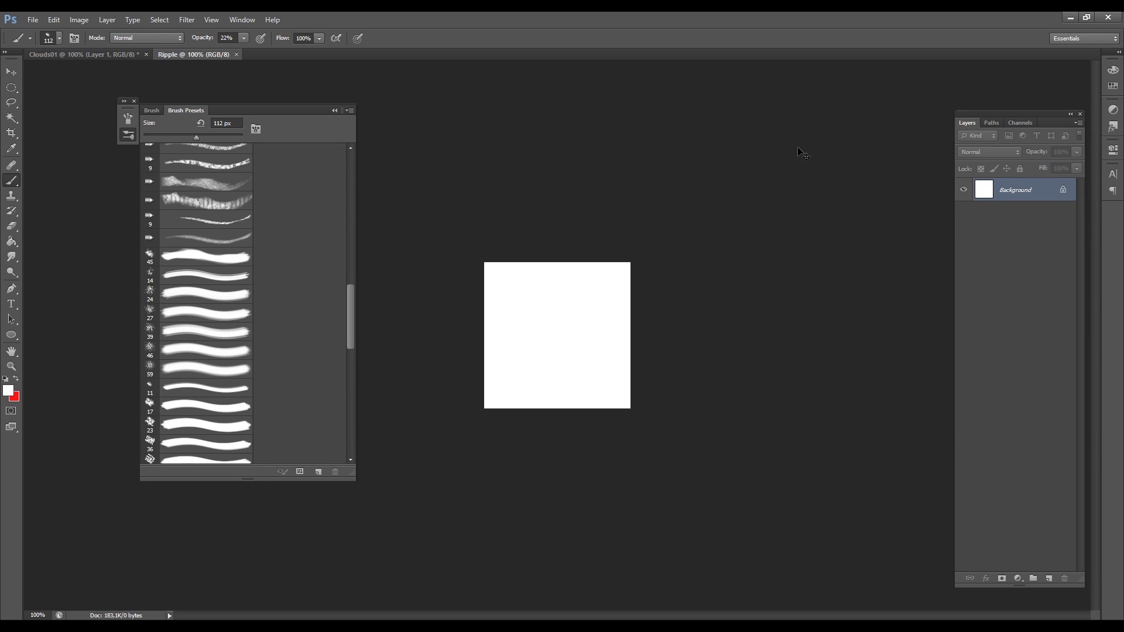
Add an empty layer above the Background and fill the Background layer with black (000000)
key("ctrl+shift+n")
key("Return")
left_click(1015, 213)
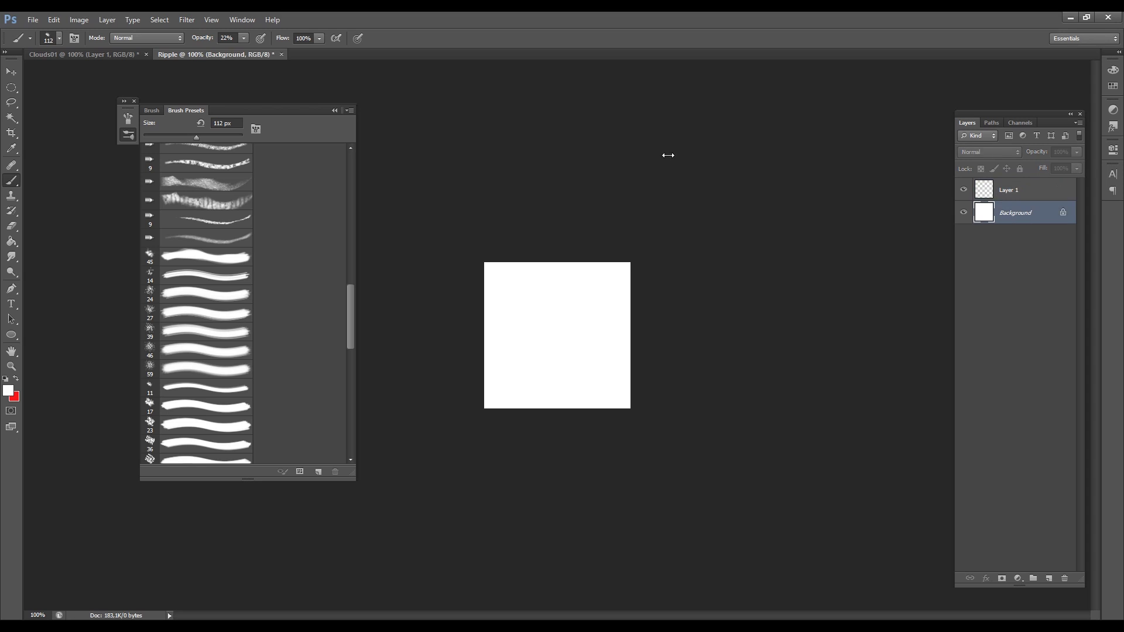
left_click(8, 390)
left_click(562, 533)
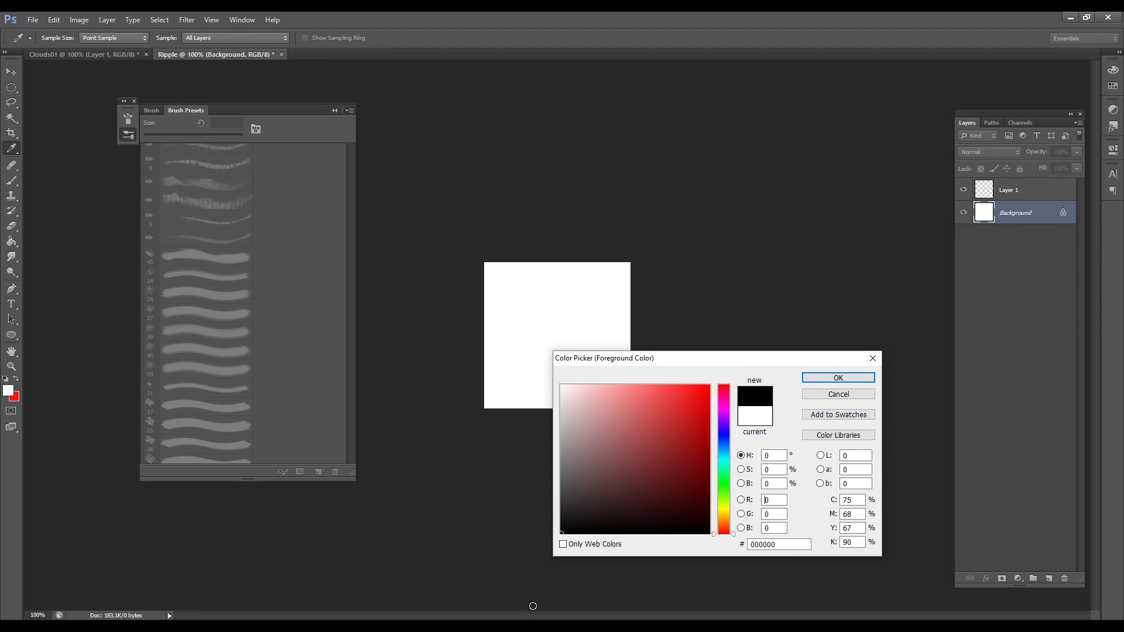
left_click(838, 378)
left_click(11, 180)
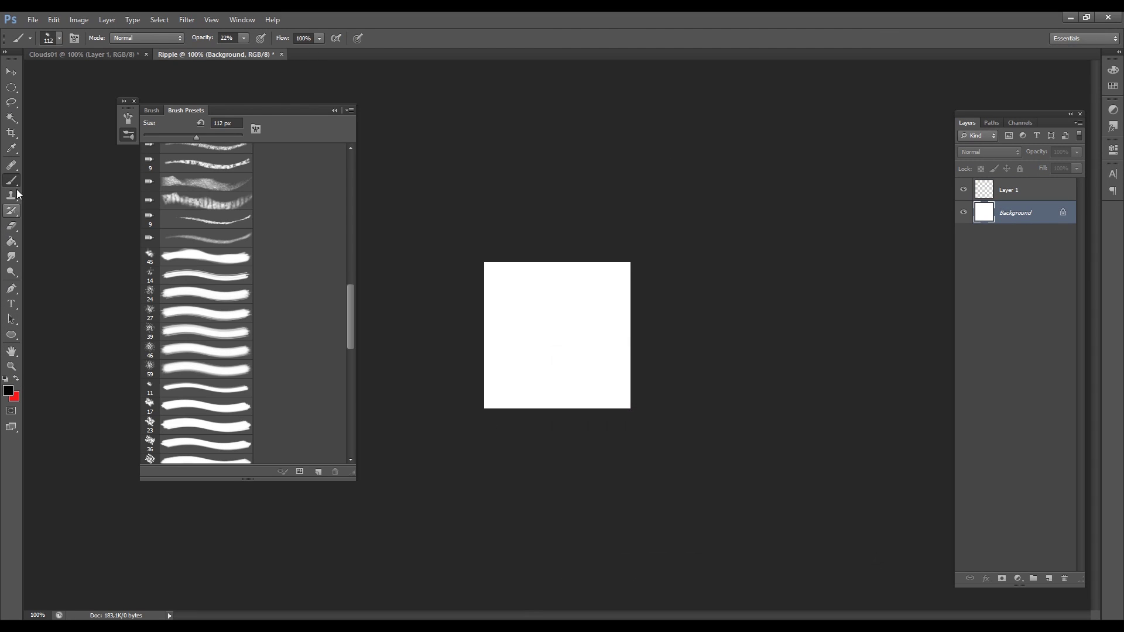
left_click(12, 241)
left_click(527, 309)
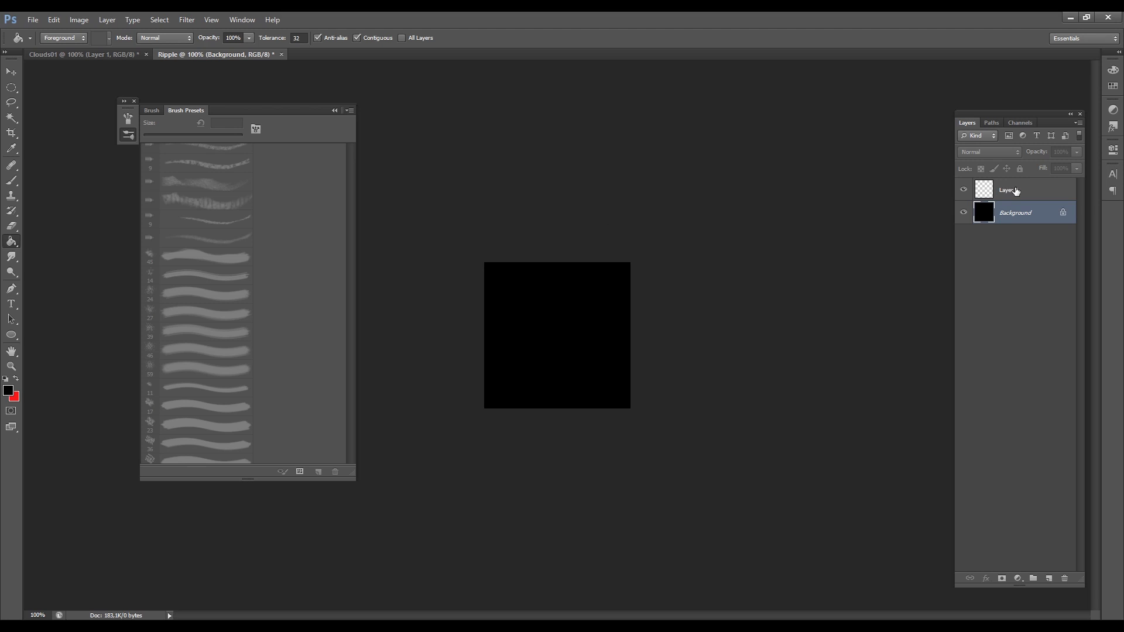
Select Layer 1 and choose the first soft round brush preset for the Brush tool
left_click(998, 196)
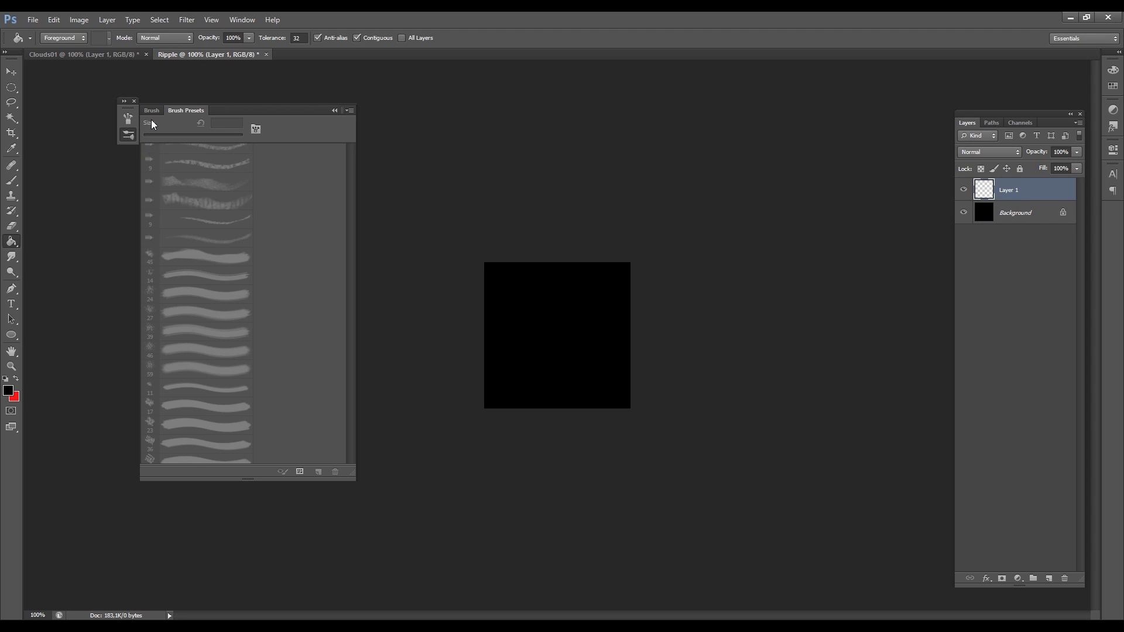
key("b")
scroll(351, 279, "up", 3)
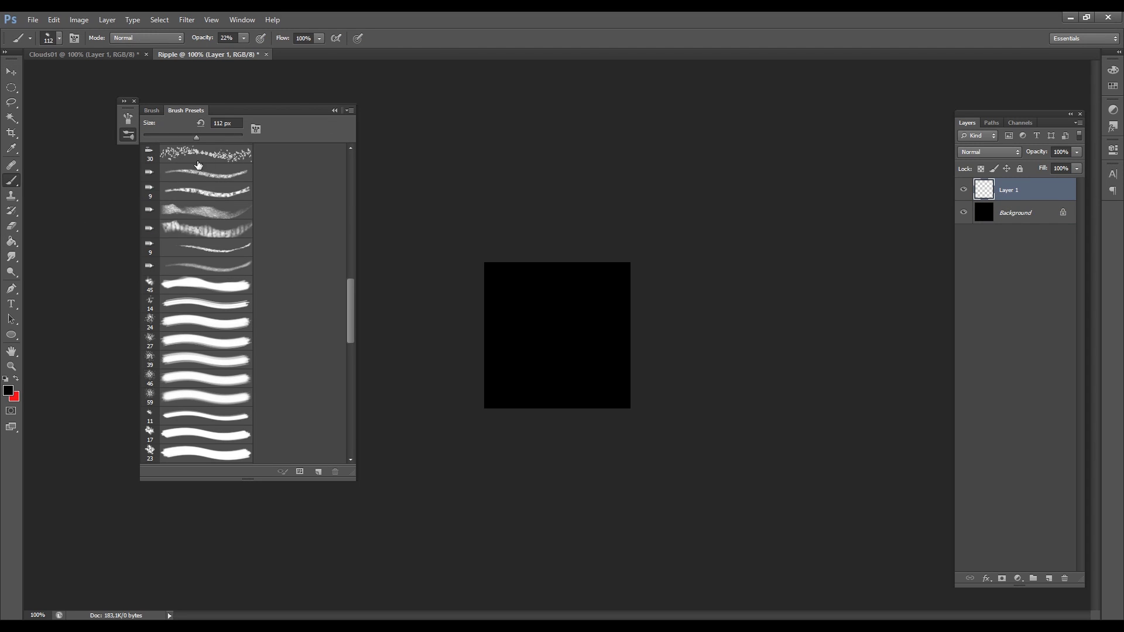
left_click_drag(352, 280, 346, 161)
left_click(199, 153)
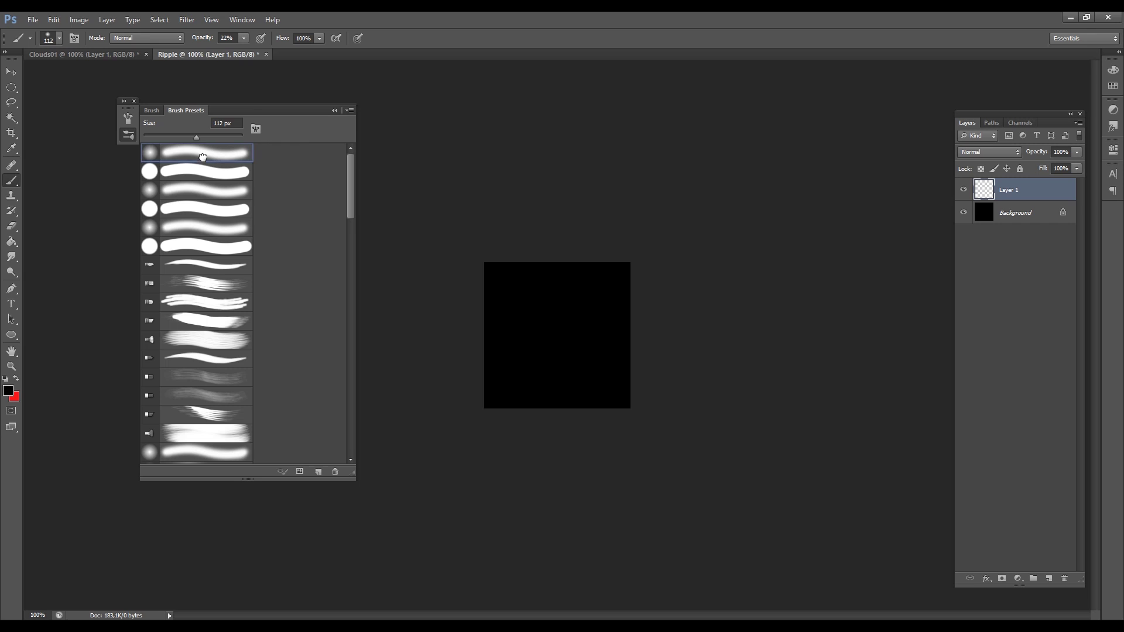
Paint a soft white dab at the canvas centre on the Background layer with a 119 px brush at 22% opacity
scroll(534, 307, "up", 1, "alt")
right_click_drag(550, 327, 558, 327, "alt")
key("alt+[")
left_click(556, 329)
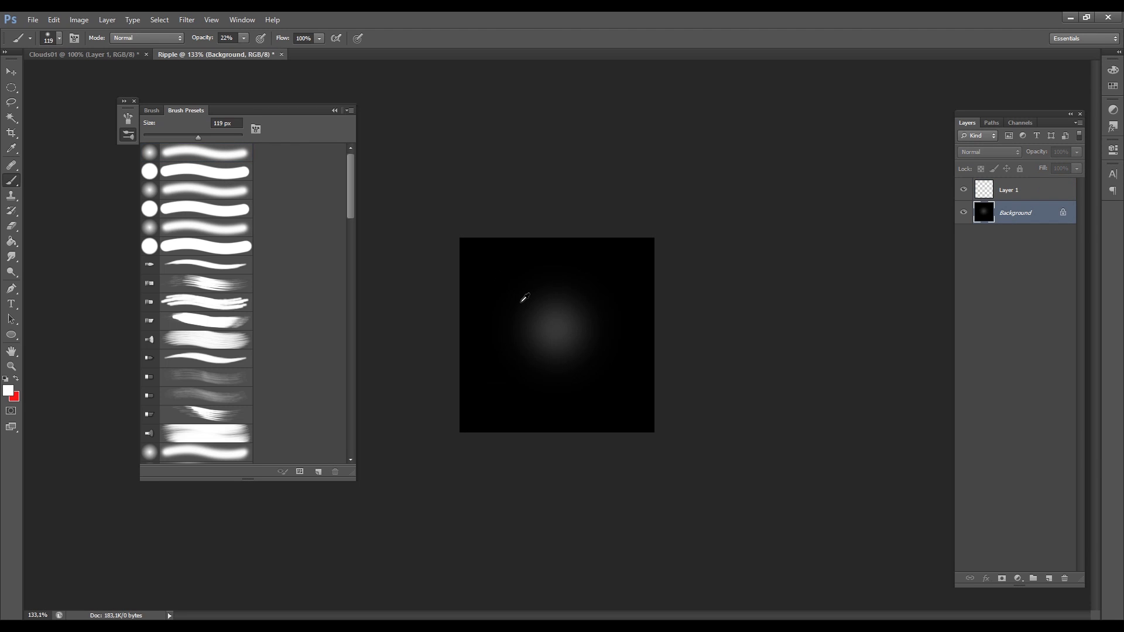
Brighten the glow's core with smaller soft white dabs at 25 px and 7 px brush sizes
scroll(560, 324, "up", 1, "alt")
right_click_drag(556, 327, 501, 347, "alt")
left_click(554, 326)
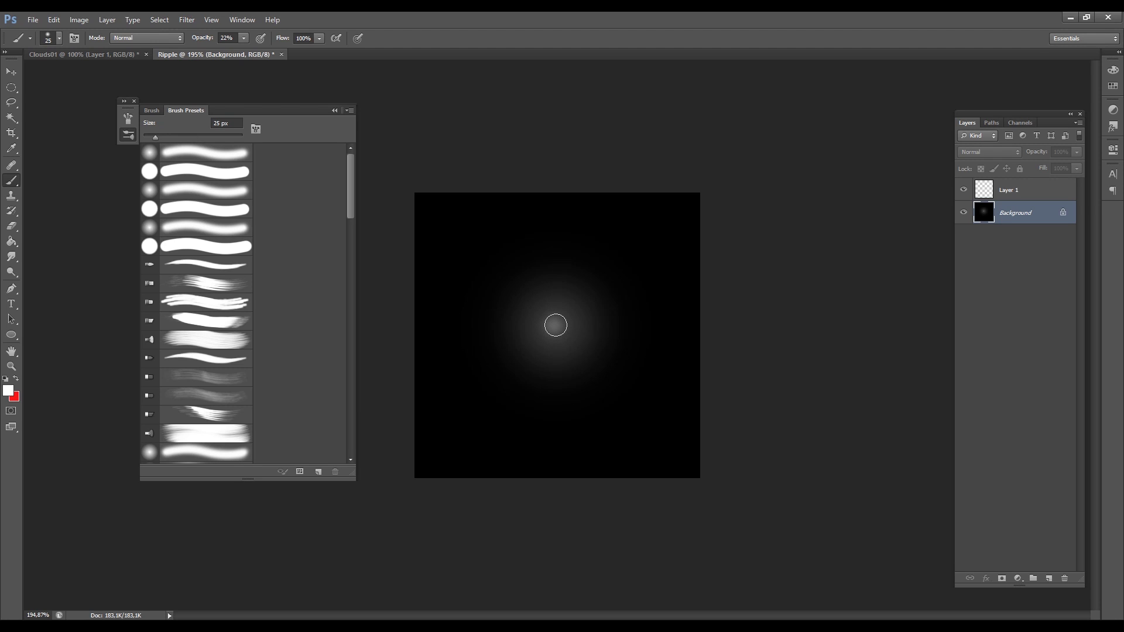
right_click_drag(555, 326, 550, 320, "alt")
scroll(554, 319, "up", 5, "alt")
scroll(601, 316, "down", 10, "alt")
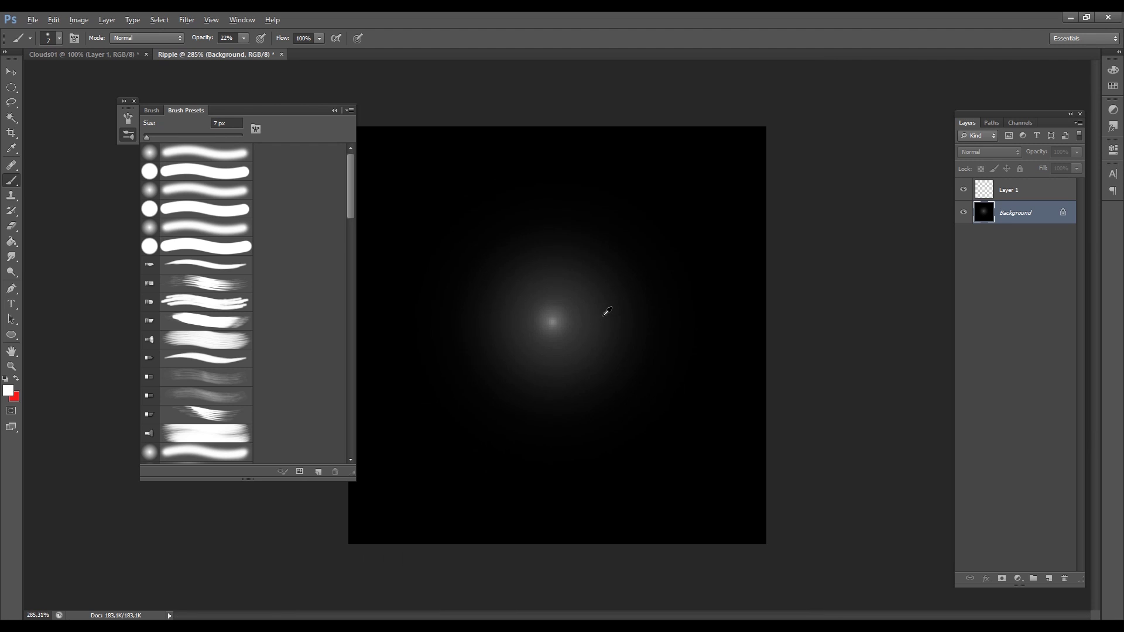
scroll(553, 343, "up", 4, "alt")
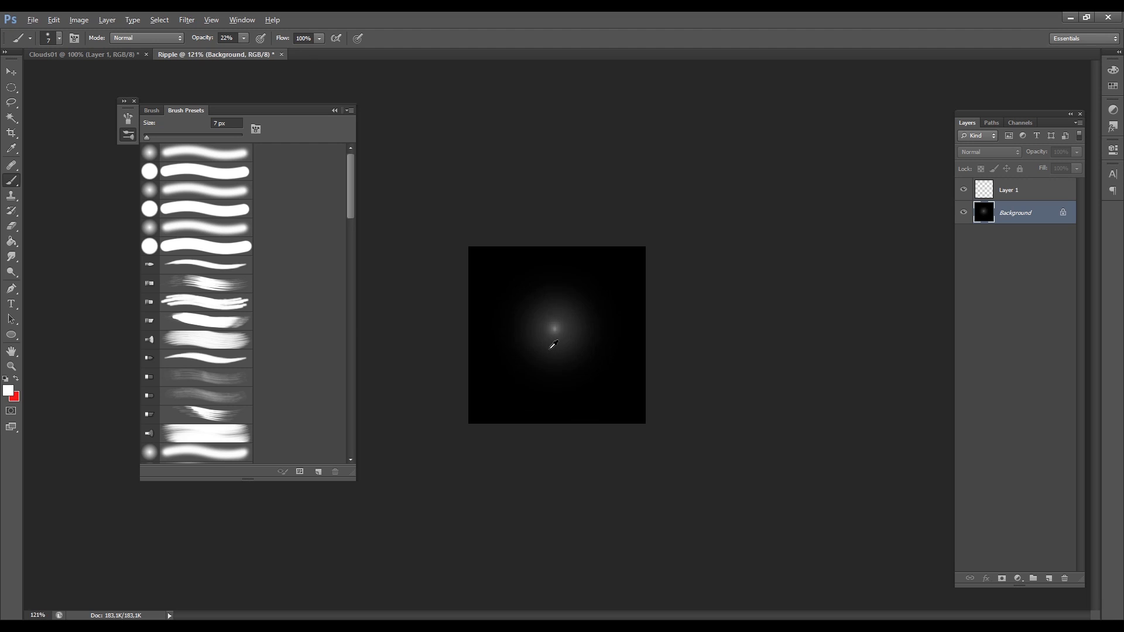
right_click_drag(556, 330, 602, 315, "alt")
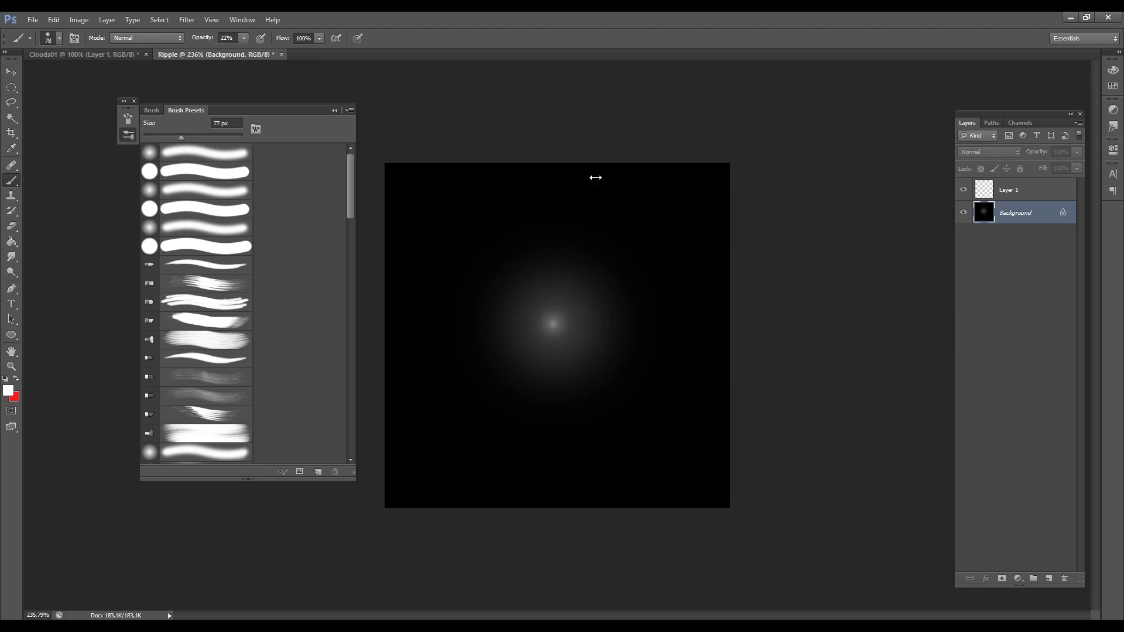
Draw a circle about 86 px wide around the glow's centre with the Ellipse tool
left_click(12, 335)
key("alt")
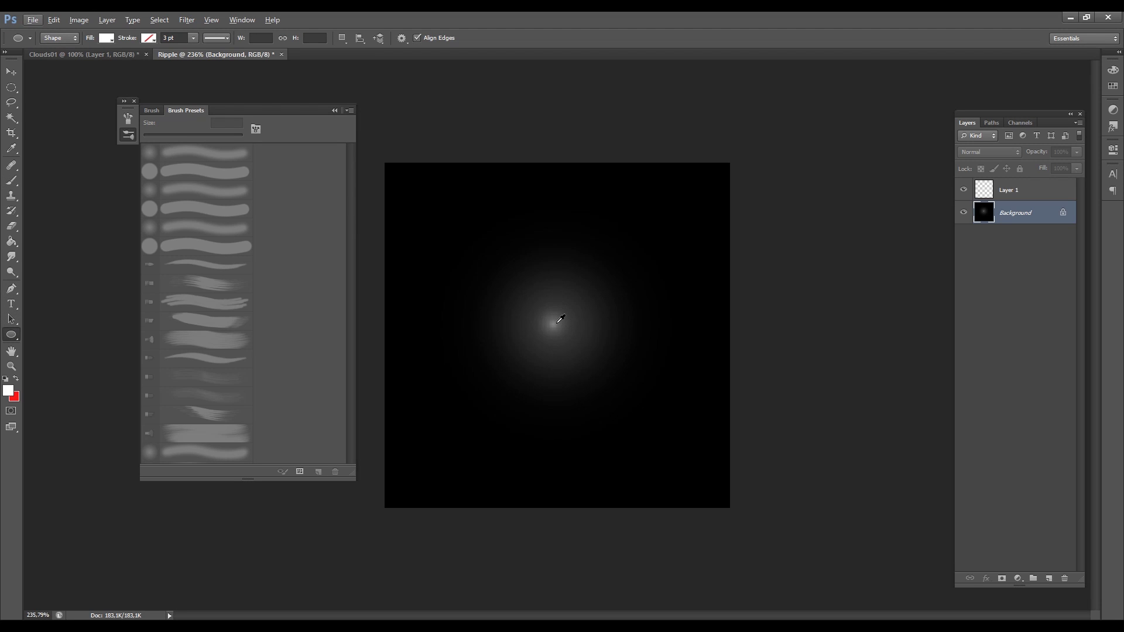
left_click_drag(555, 323, 456, 265, "alt")
Remove the circle's fill and give it a near-white stroke
left_click(106, 38)
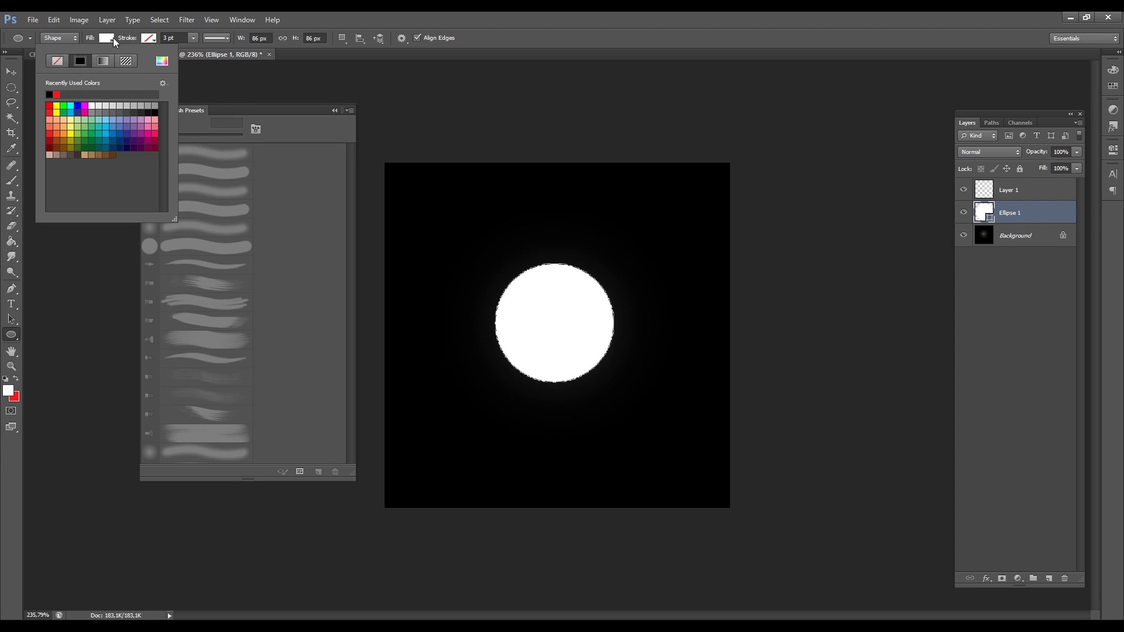
left_click(57, 61)
left_click(151, 43)
left_click(151, 43)
left_click(151, 43)
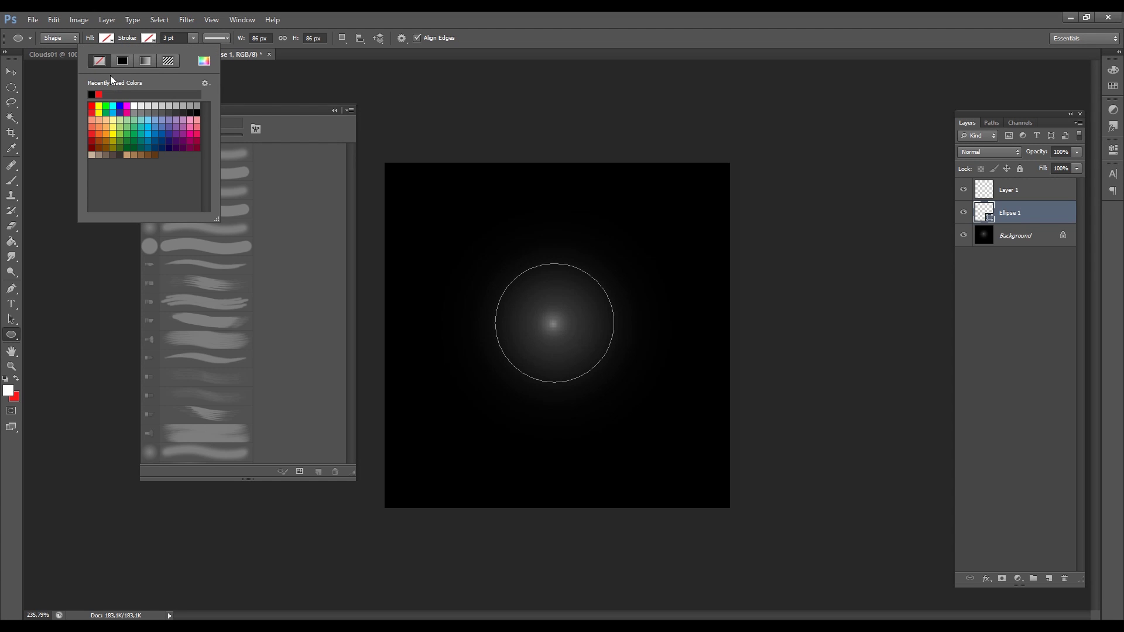
left_click(145, 106)
left_click(393, 16)
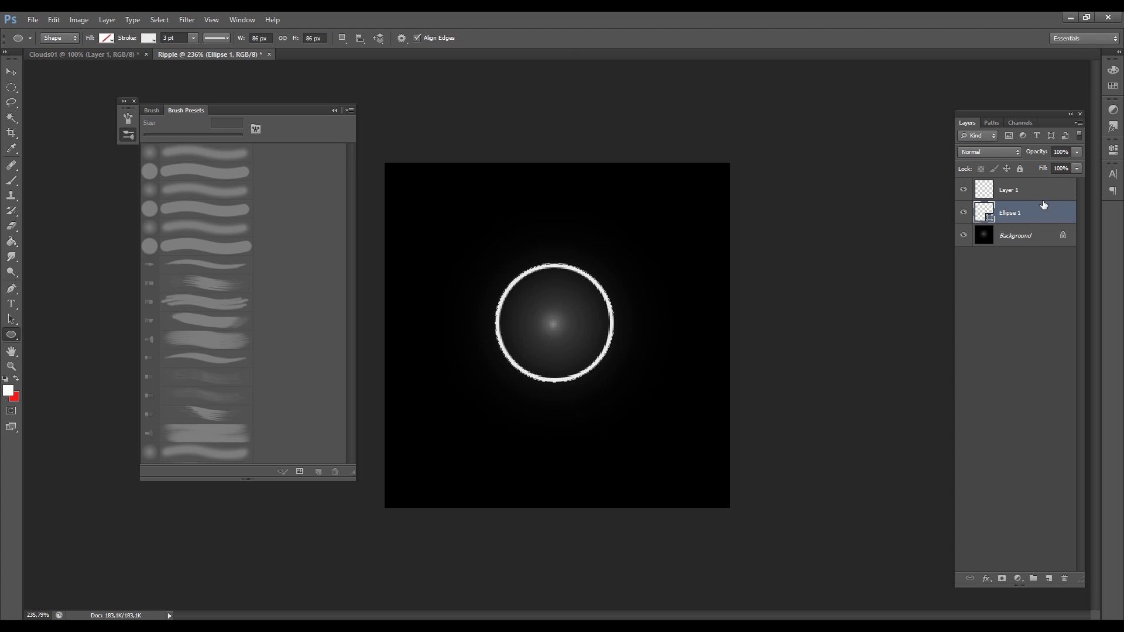
Lower the Fill of the Ellipse 1 layer to 26%
left_click(1075, 169)
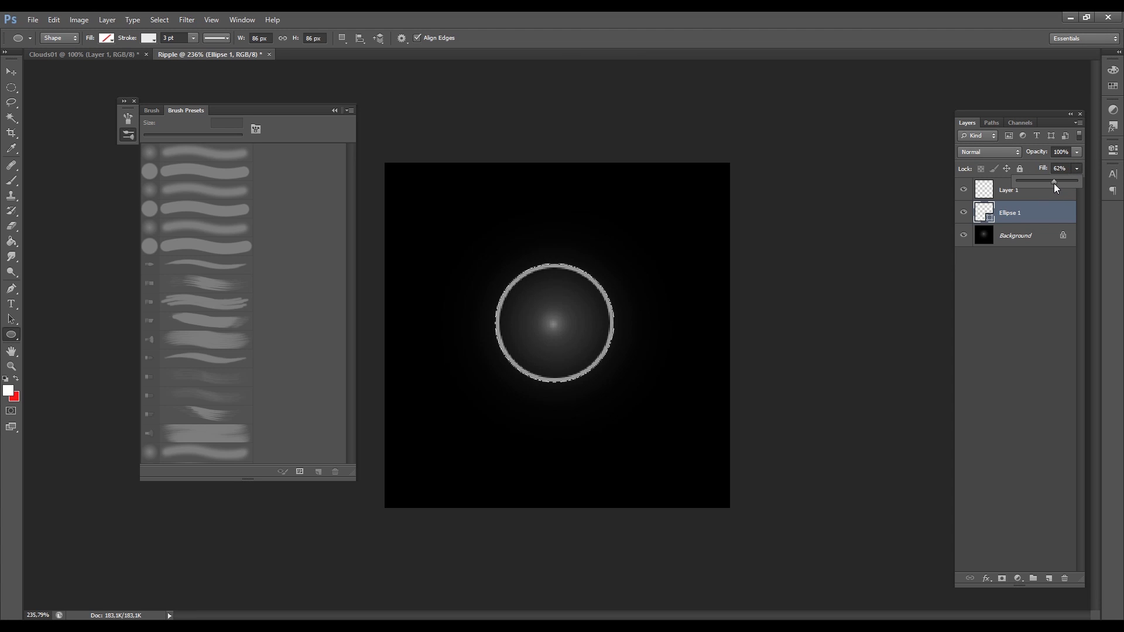
left_click_drag(1044, 182, 1034, 182)
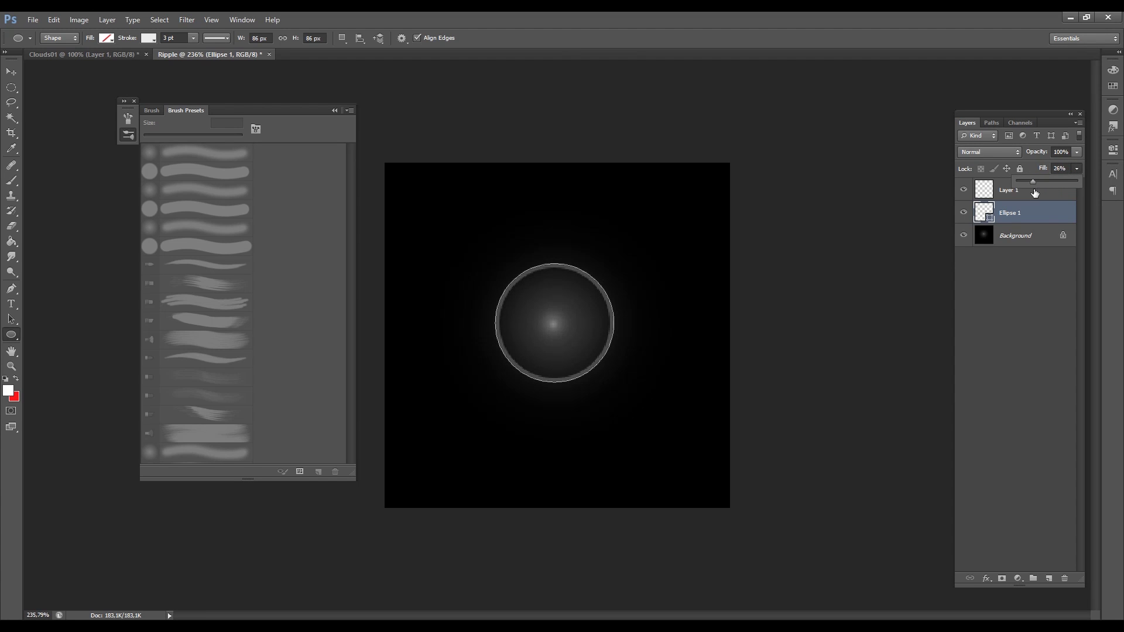
left_click(1046, 223)
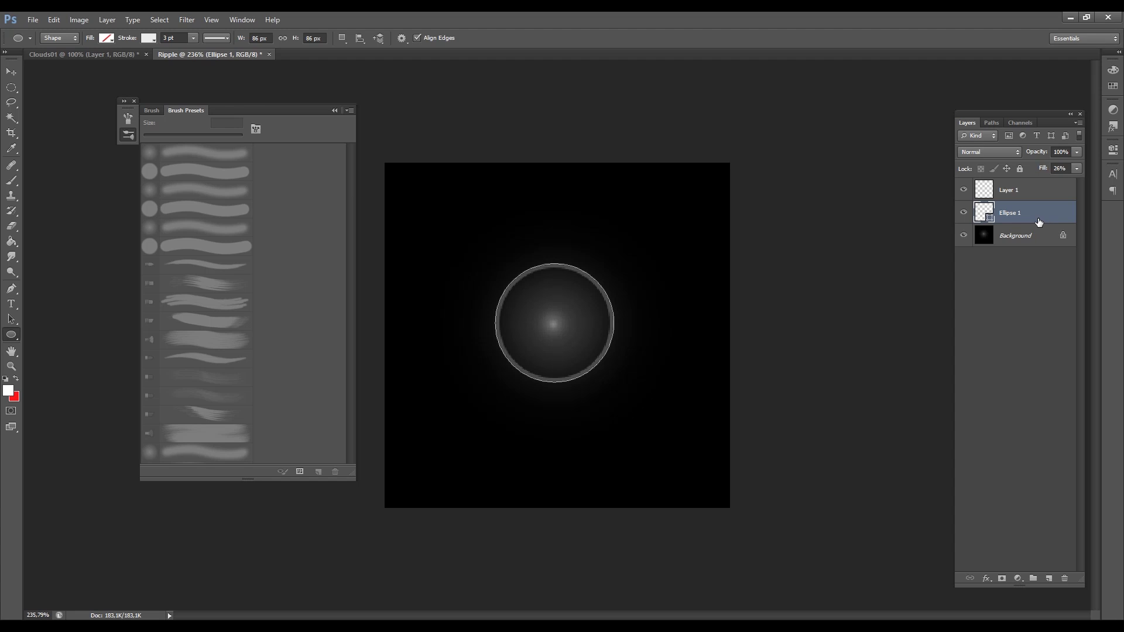
Add an Outer Glow layer style to Ellipse 1 and set its glow colour to white (ffffff)
double_click(1034, 220)
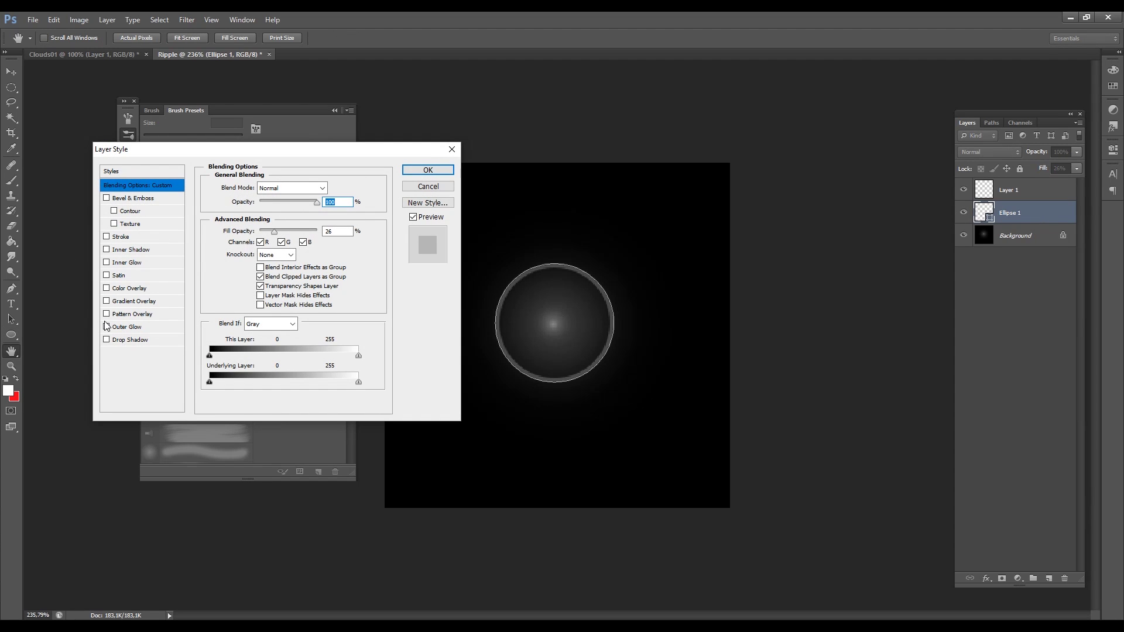
left_click(106, 326)
left_click(127, 326)
left_click(239, 228)
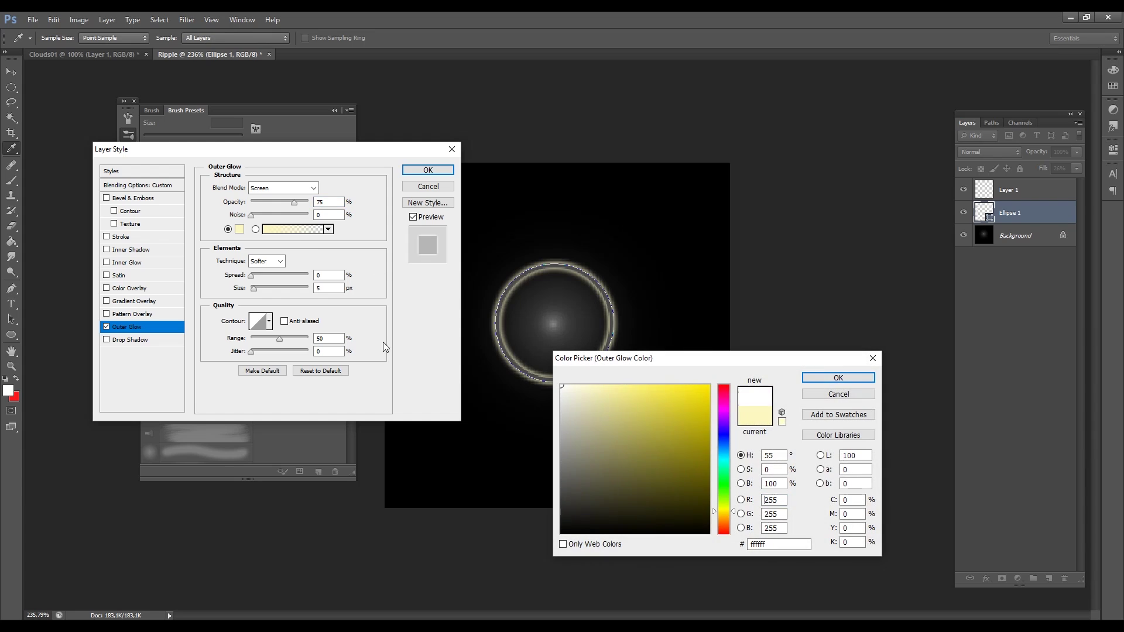
left_click(838, 377)
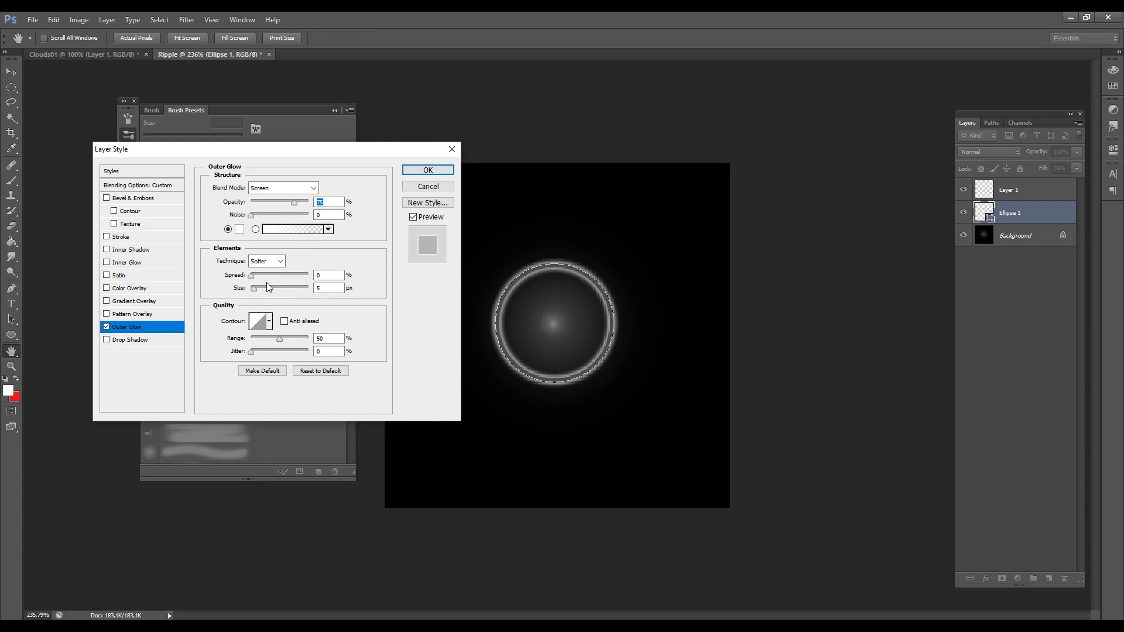
Set the Outer Glow's size to 9 px and its opacity to about 27%, and apply the layer style
left_click_drag(257, 291, 257, 289)
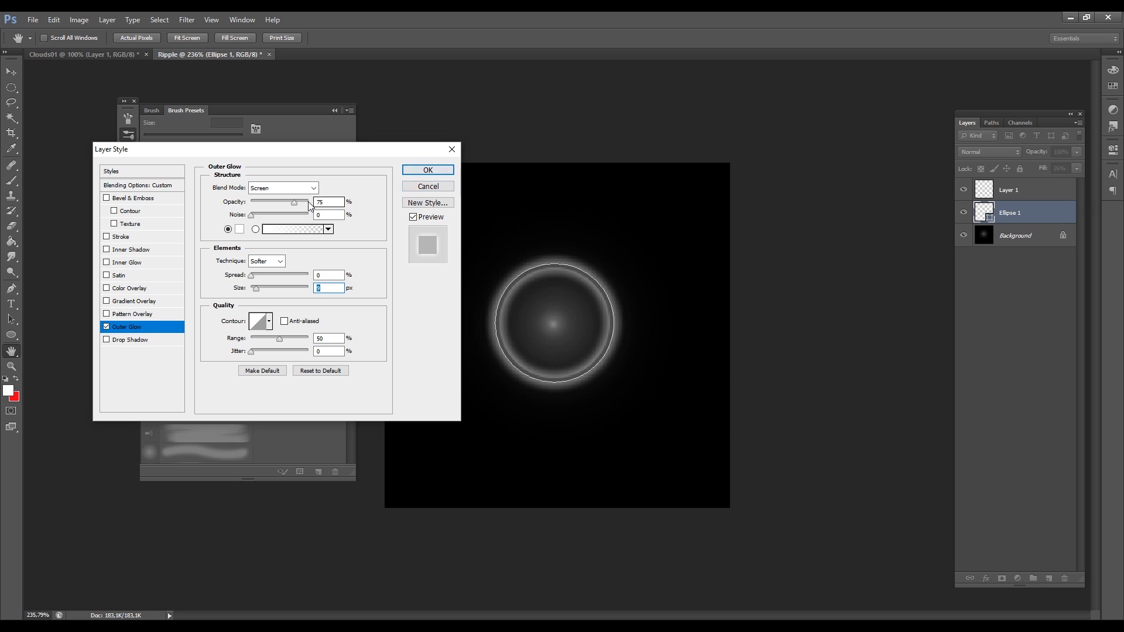
left_click_drag(295, 202, 272, 207)
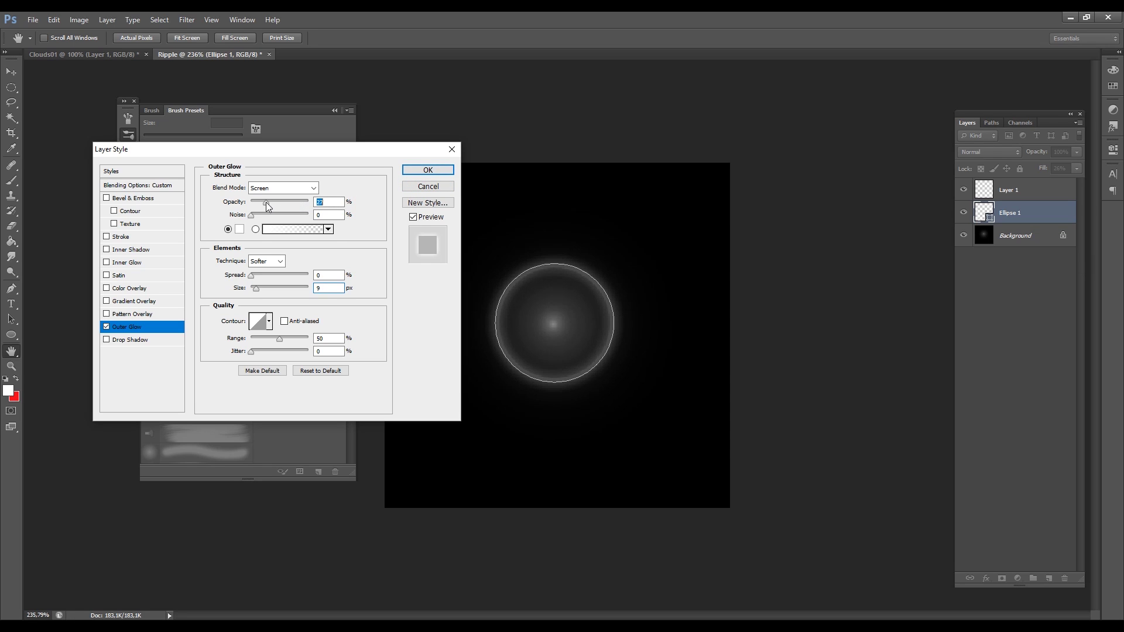
left_click(427, 170)
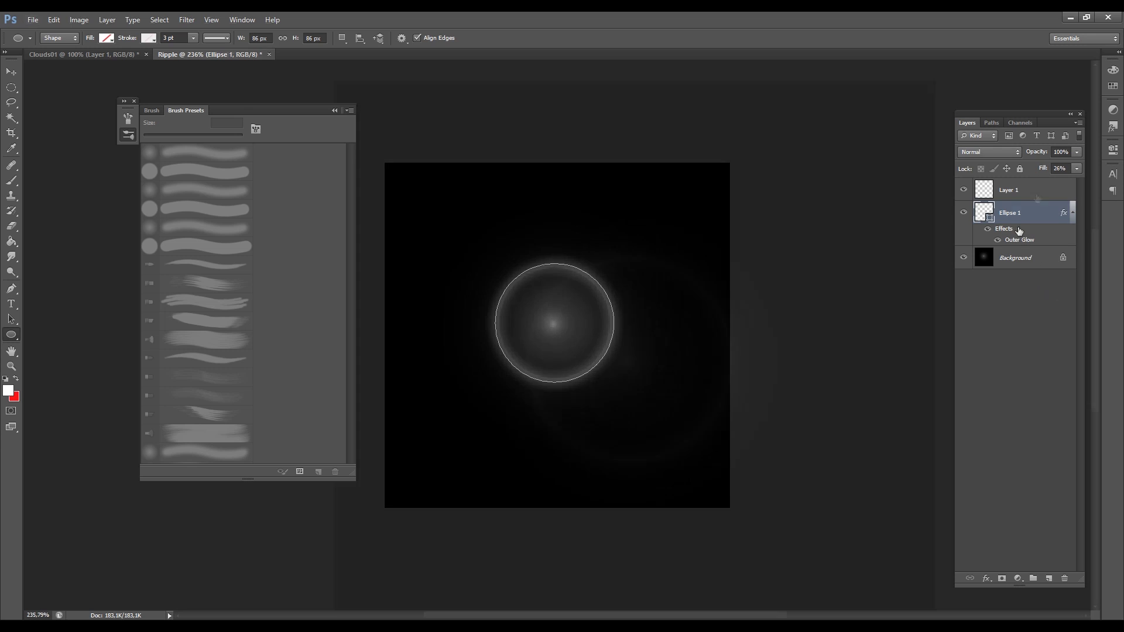
Set the ring's stroke width to 2 pt and the Ellipse 1 layer's Fill to 17%
key("ctrl+plus")
left_click(1061, 168)
type("17")
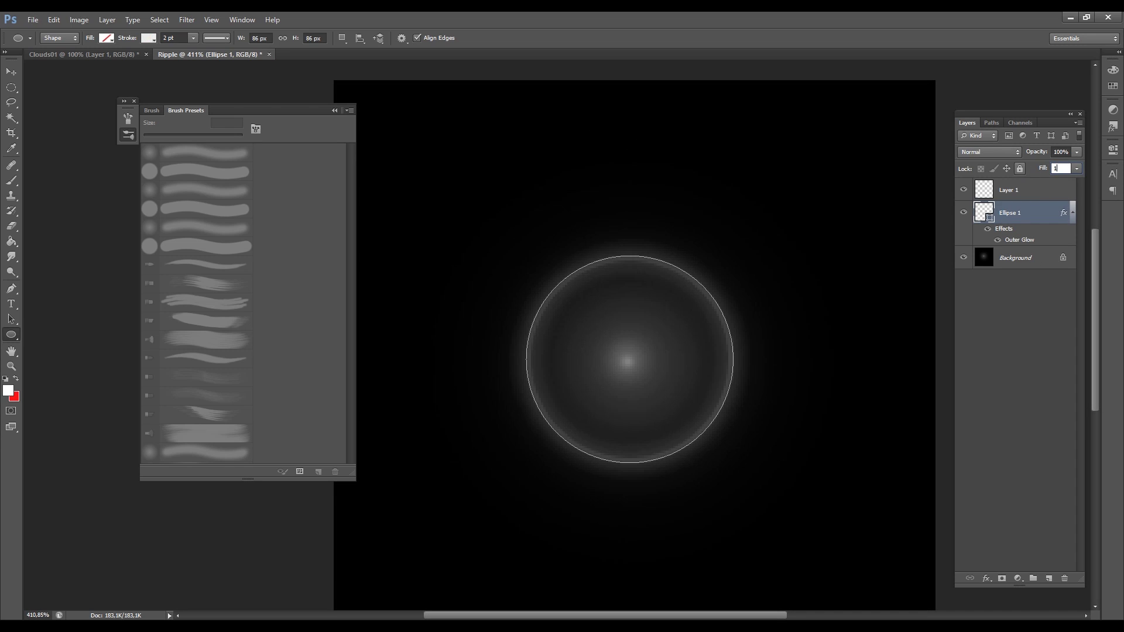
key("Return")
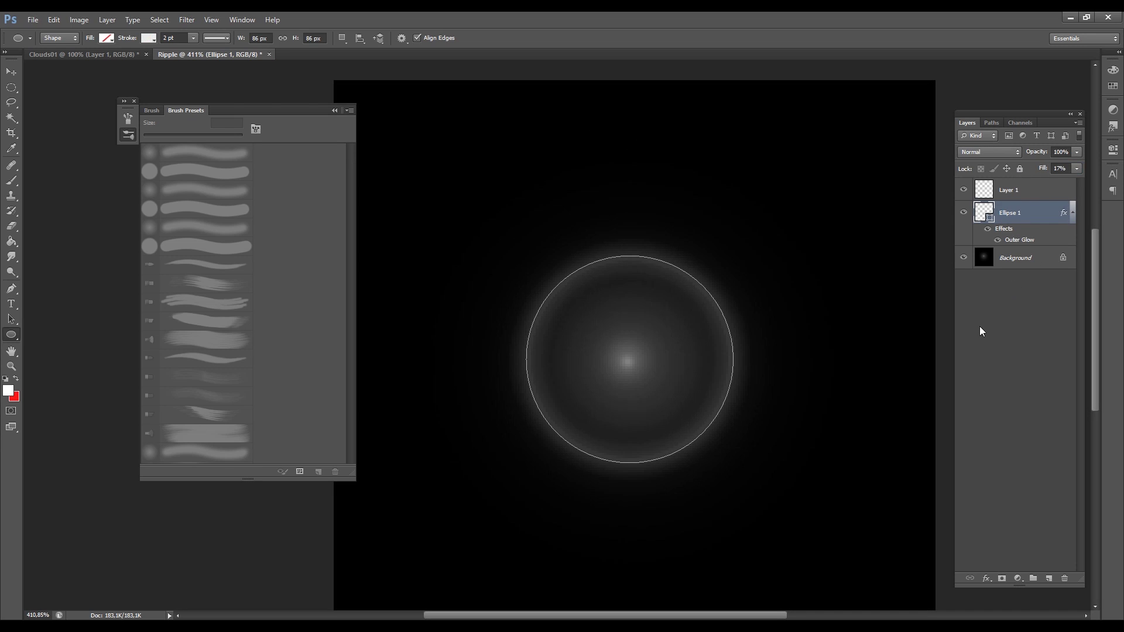
Duplicate the Ellipse 1 layer and scale the copy about its centre to an inner ring about 41 px wide
left_click(1024, 261)
right_click(1007, 214)
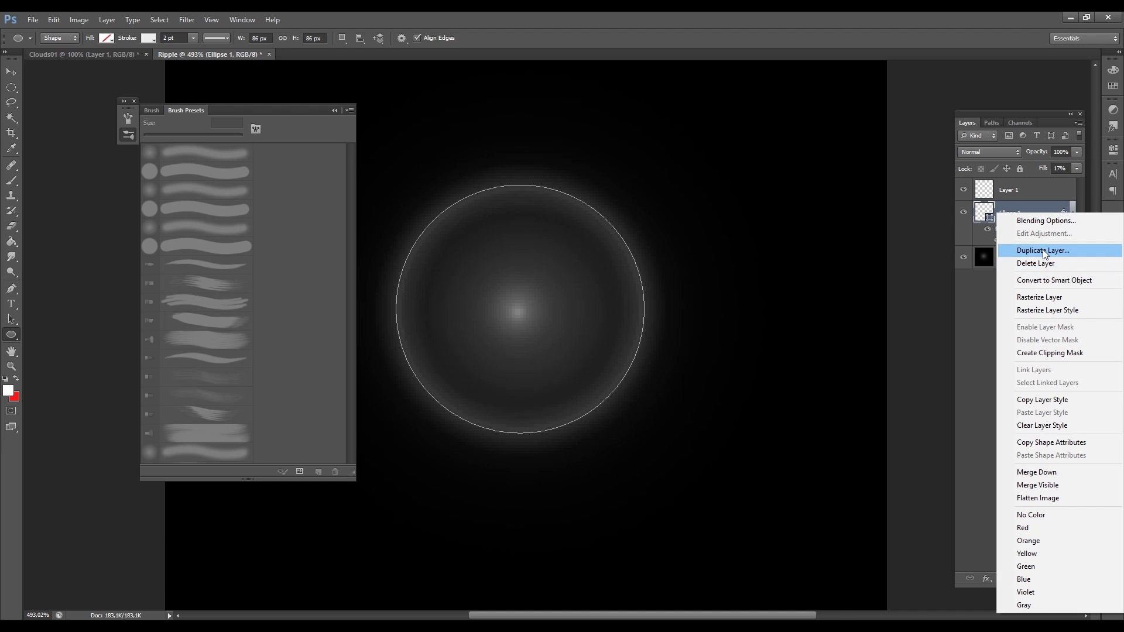
left_click(1025, 249)
key("ctrl+t")
left_click_drag(647, 186, 584, 244, "alt+shift")
left_click(588, 38)
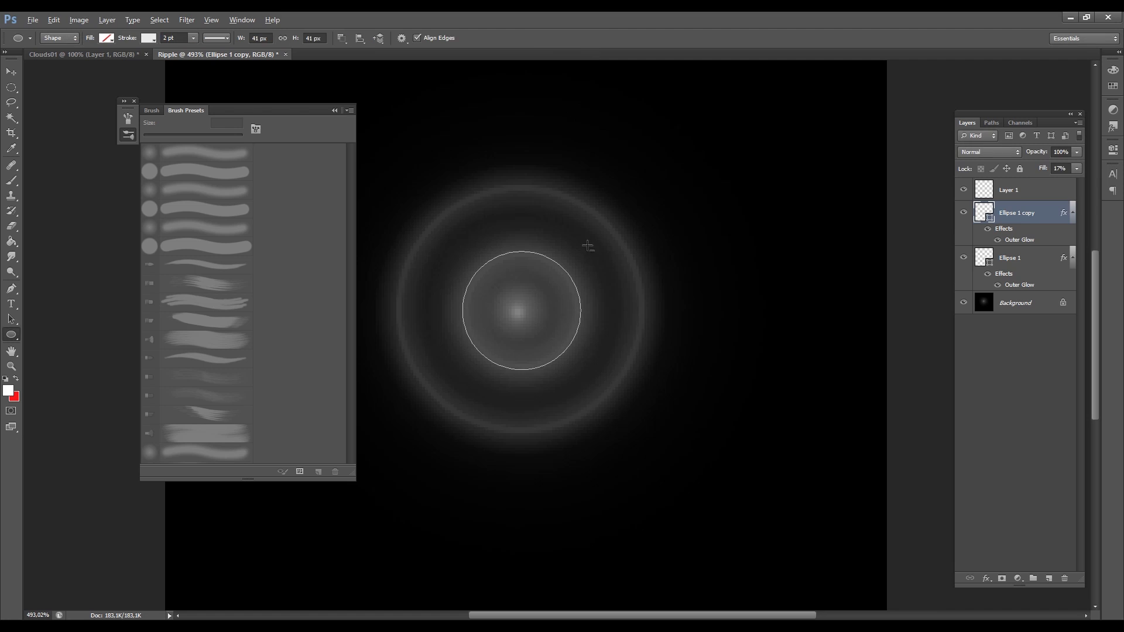
Hide the black Layer 2 beneath the glow and ring layers
key("ctrl+minus")
key("ctrl+minus")
key("ctrl+minus")
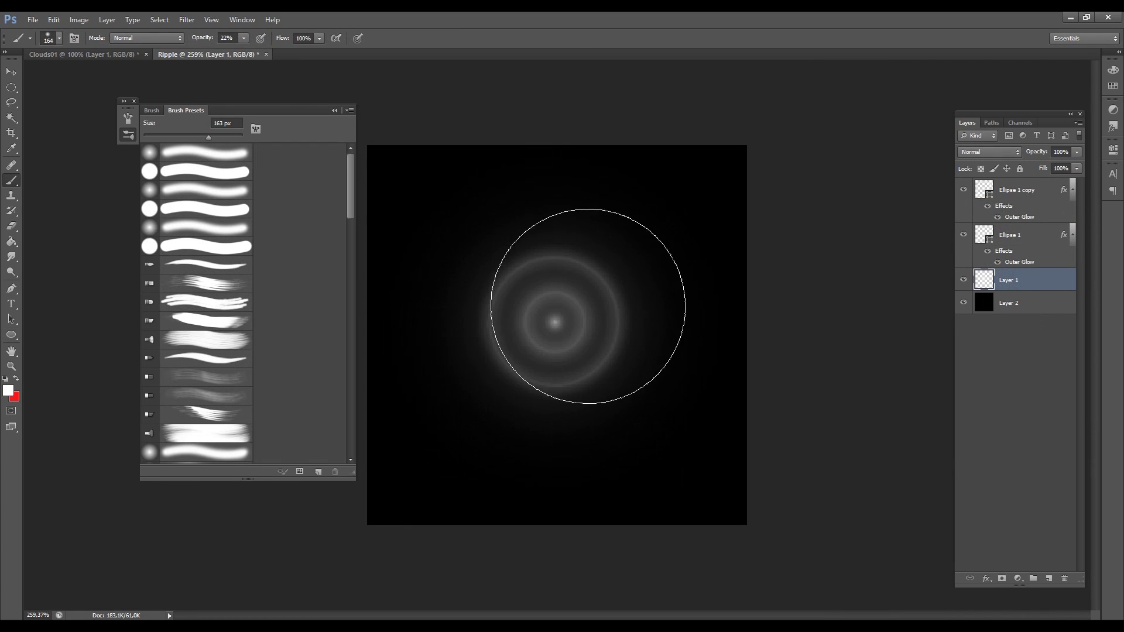
scroll(896, 271, "down", 3, "alt")
left_click(963, 302)
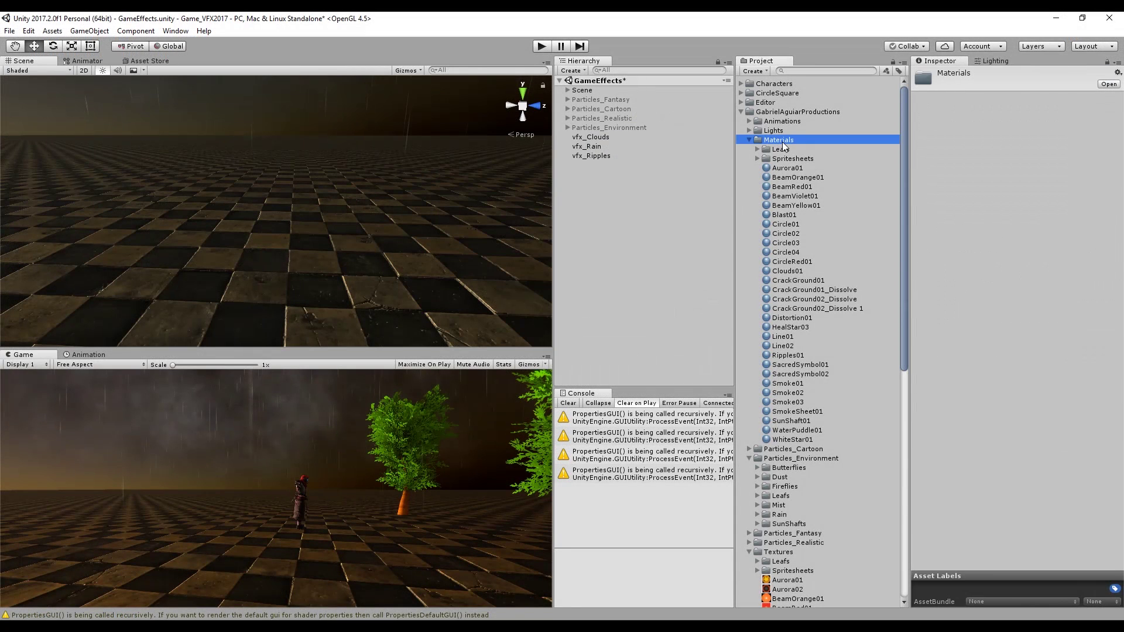
Switch to Unity and create a new material named Ripple02 in the Materials folder
right_click(783, 141)
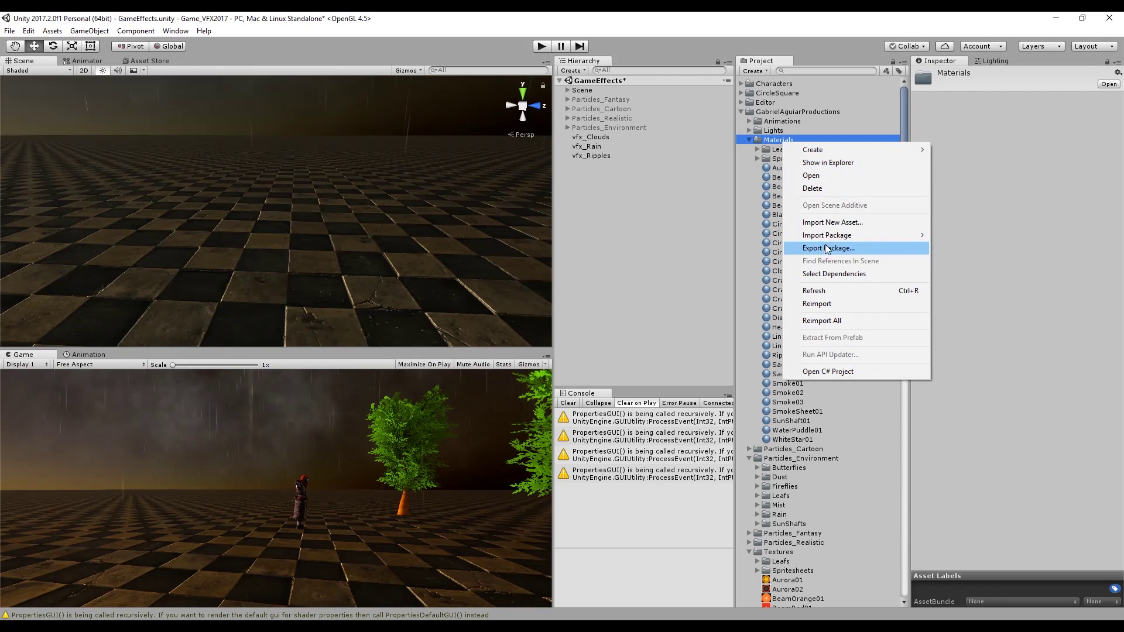
mouse_move(889, 150)
left_click(960, 281)
type("Ripple02")
key("Return")
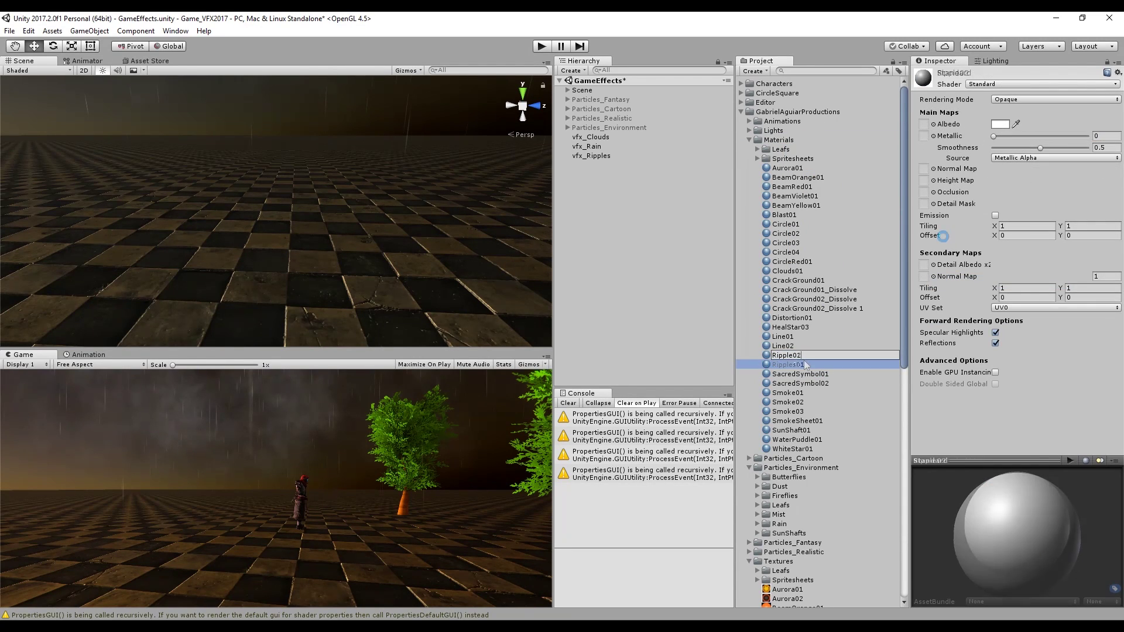
Set the Ripple02 material's shader to Particles/Additive and rename the Ripples01 material as Ripple01
left_click(1006, 84)
mouse_move(1020, 226)
left_click(947, 229)
left_click(802, 353)
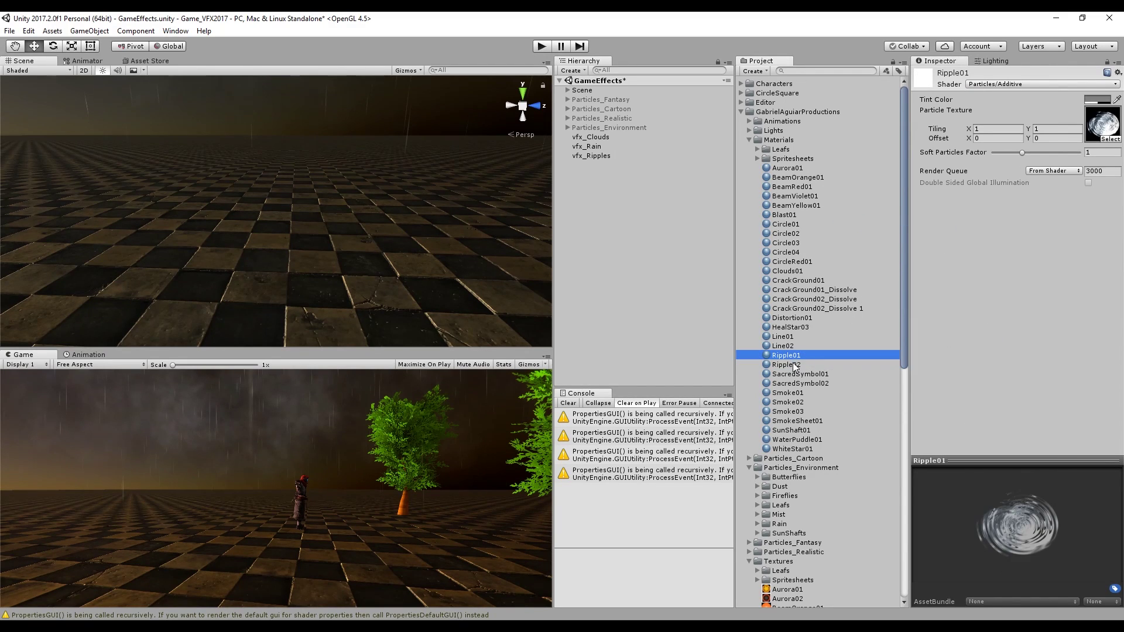
Assign the Ripple02 texture as the Particle Texture of the Ripple02 material
left_click(795, 365)
scroll(795, 370, "down", 3)
scroll(795, 370, "down", 6)
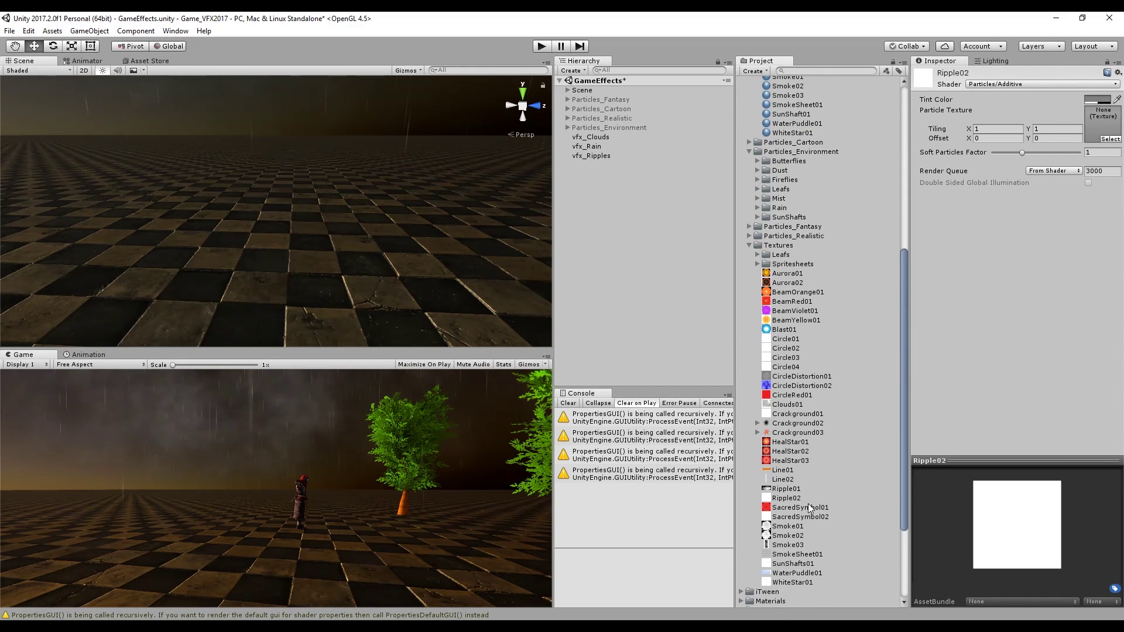
left_click_drag(789, 502, 1112, 128)
Apply the Ripple02 material to vfx_Ripples, then select that particle system and pause its preview
scroll(784, 240, "up", 5)
left_click_drag(787, 226, 598, 157)
left_click(597, 156)
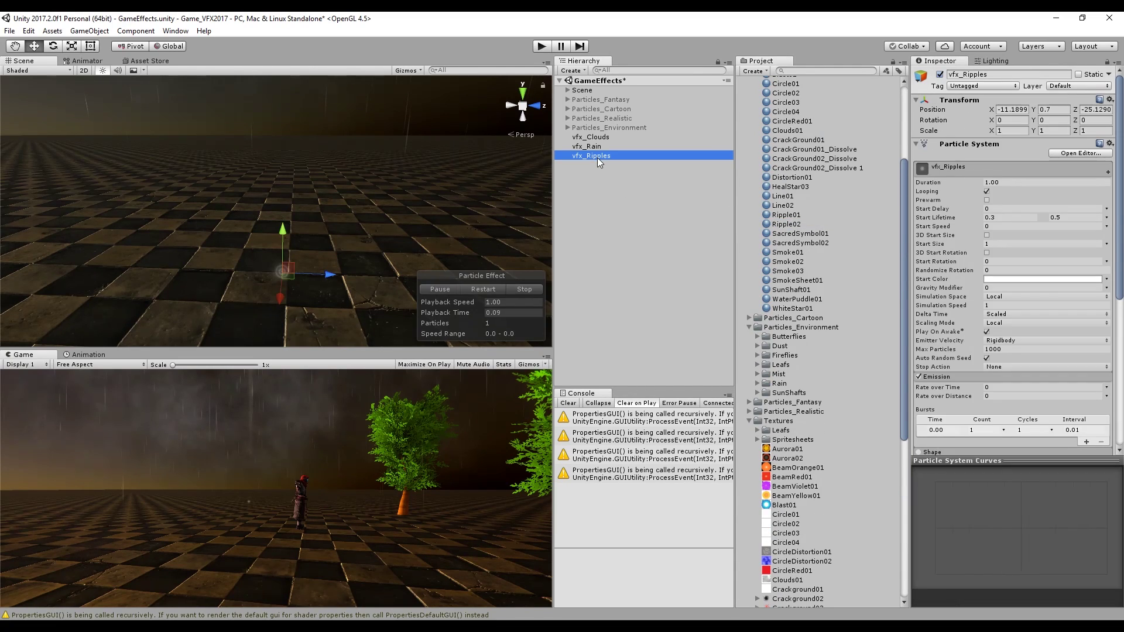
left_click(448, 289)
Set the Renderer's Render Mode on vfx_Ripples to Horizontal Billboard and restart the particle preview
scroll(887, 291, "down", 5)
scroll(1012, 307, "down", 8)
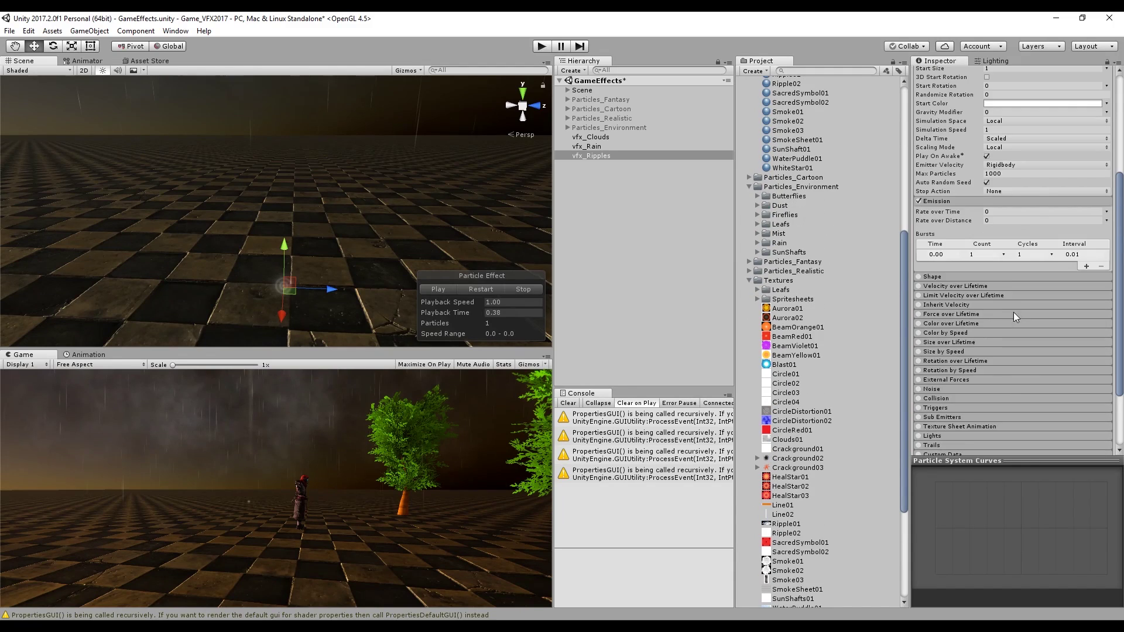
left_click(996, 377)
left_click(1028, 387)
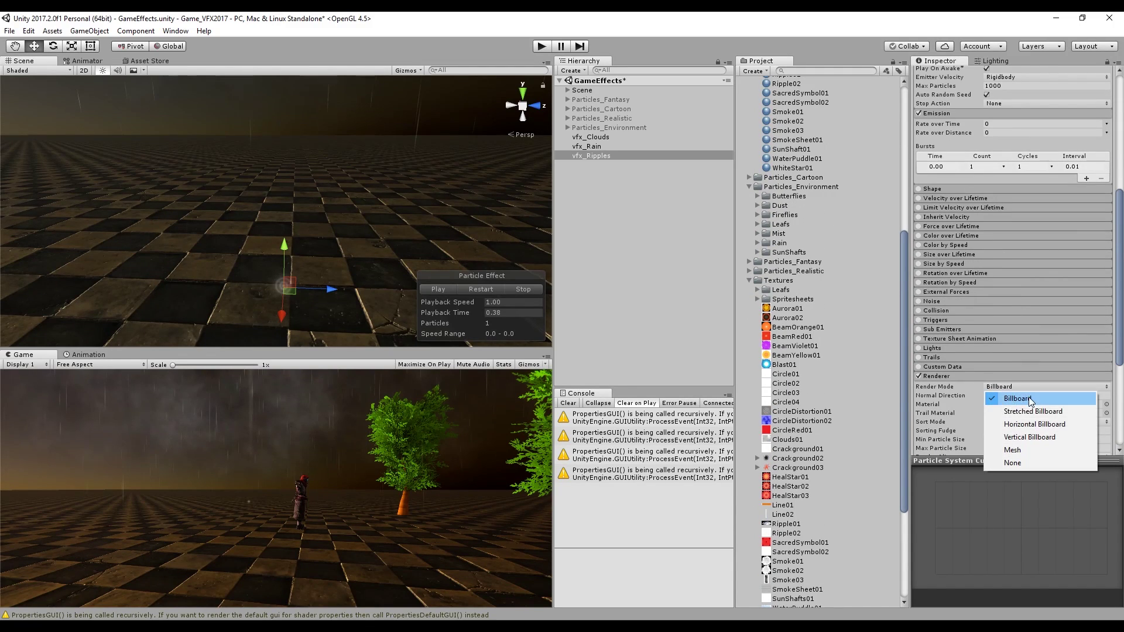
left_click(1016, 424)
left_click(497, 291)
Enable Color over Lifetime on vfx_Ripples and apply the white gradient preset that is transparent at both ends
scroll(499, 290, "up", 3)
scroll(918, 306, "up", 3)
left_click(919, 306)
left_click(965, 306)
left_click(1015, 316)
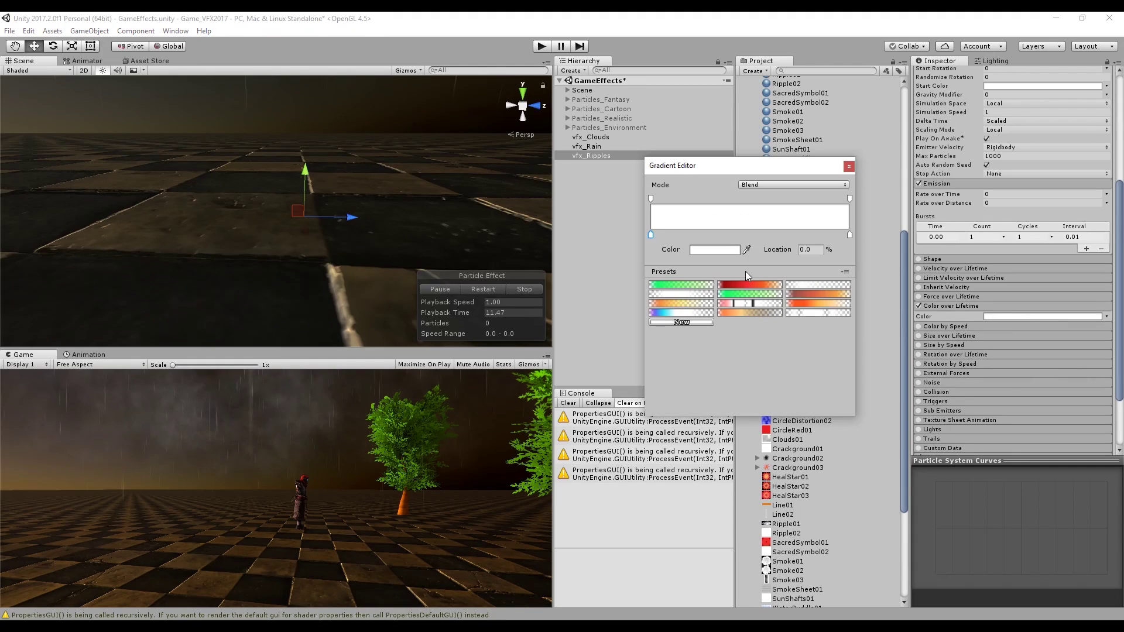
left_click(699, 296)
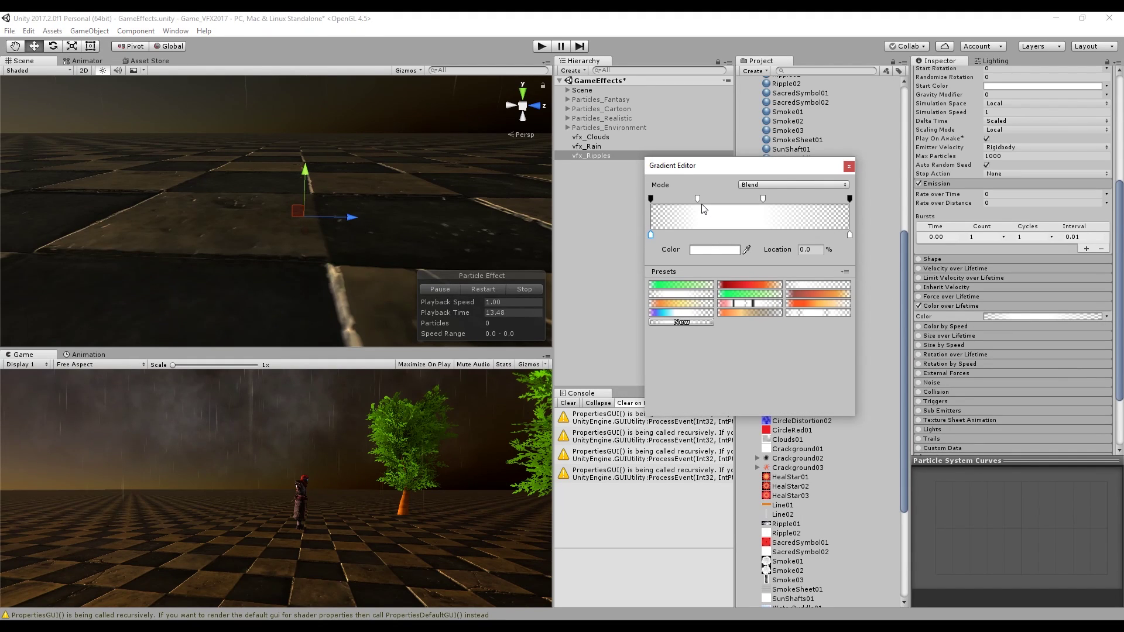
left_click(848, 166)
Make the Start Size of vfx_Ripples random between two constants, 1 and 2
scroll(1024, 263, "up", 6)
left_click(1106, 246)
left_click(1040, 281)
left_click(1066, 243)
type("1.6")
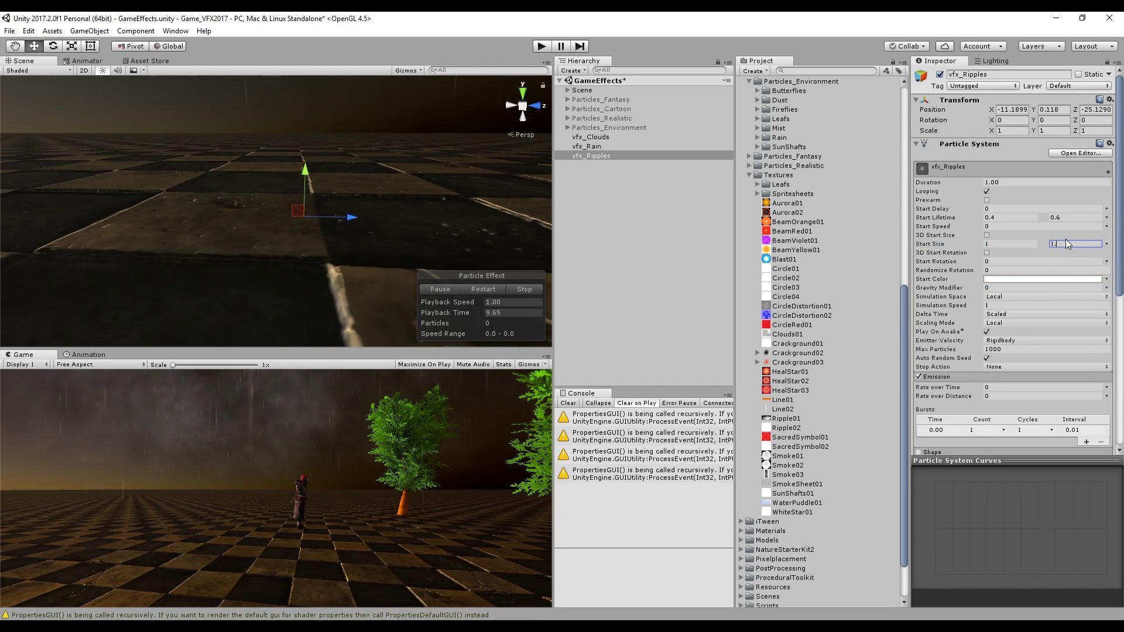
key("BackSpace")
key("BackSpace")
key("BackSpace")
type("2")
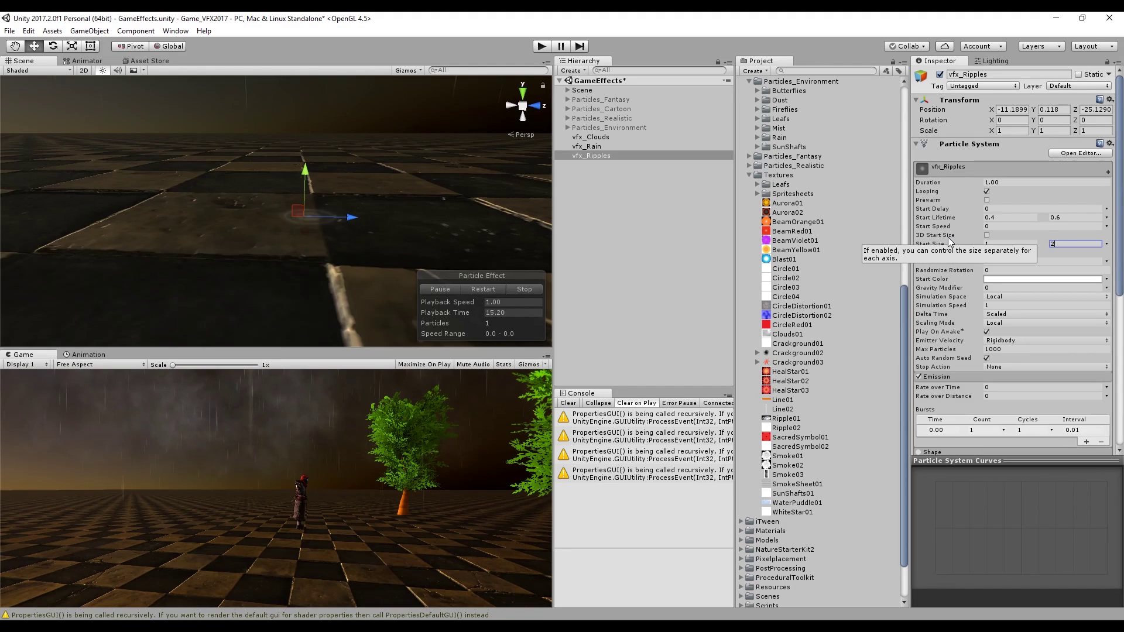
Make the Start Color of vfx_Ripples random between two colors, white and a light blue
left_click(1106, 278)
left_click(1077, 313)
left_click(1042, 287)
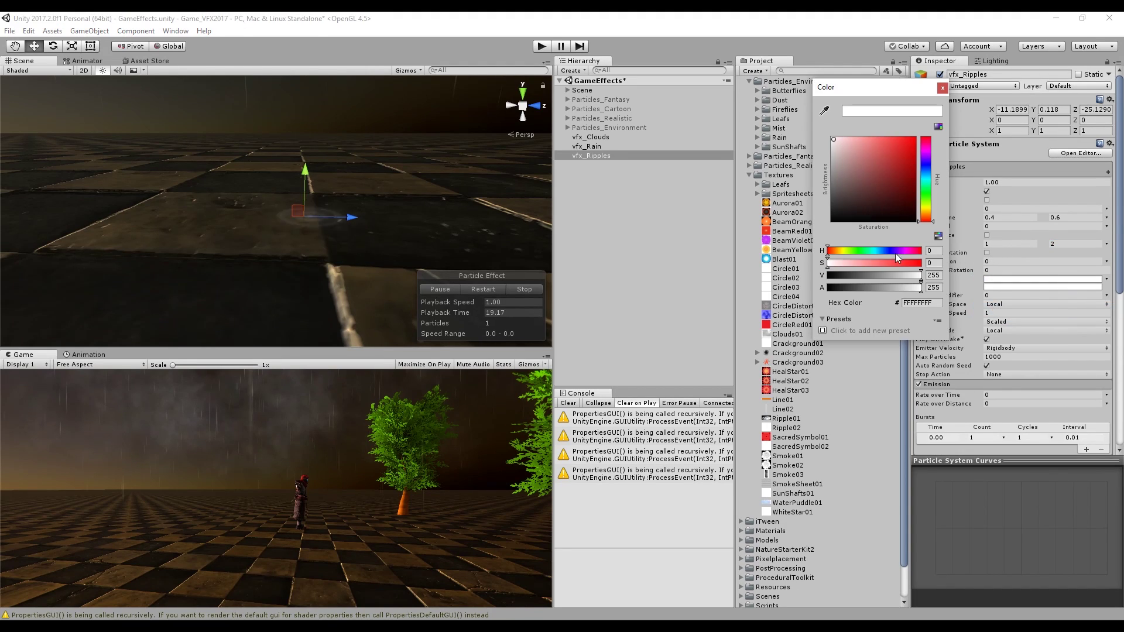
left_click_drag(914, 251, 879, 250)
left_click_drag(843, 147, 852, 155)
left_click(942, 87)
Enable Size over Lifetime on vfx_Ripples with an ease-out curve whose start is raised to about 0.5, and restart the particle preview
scroll(1010, 280, "down", 5)
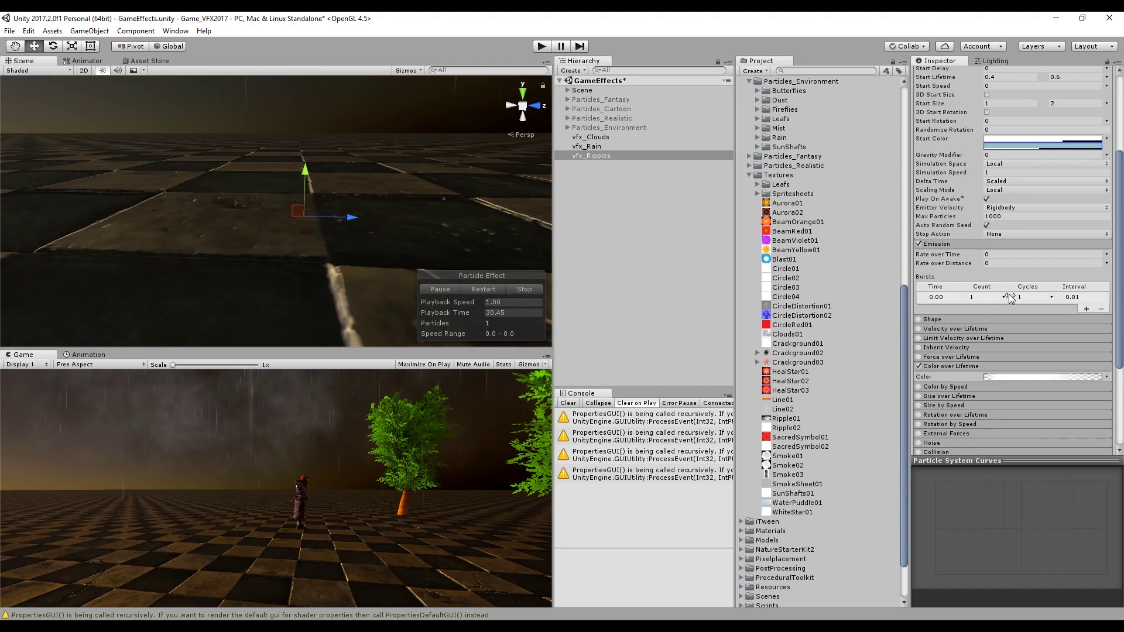
left_click(935, 366)
scroll(957, 345, "down", 1)
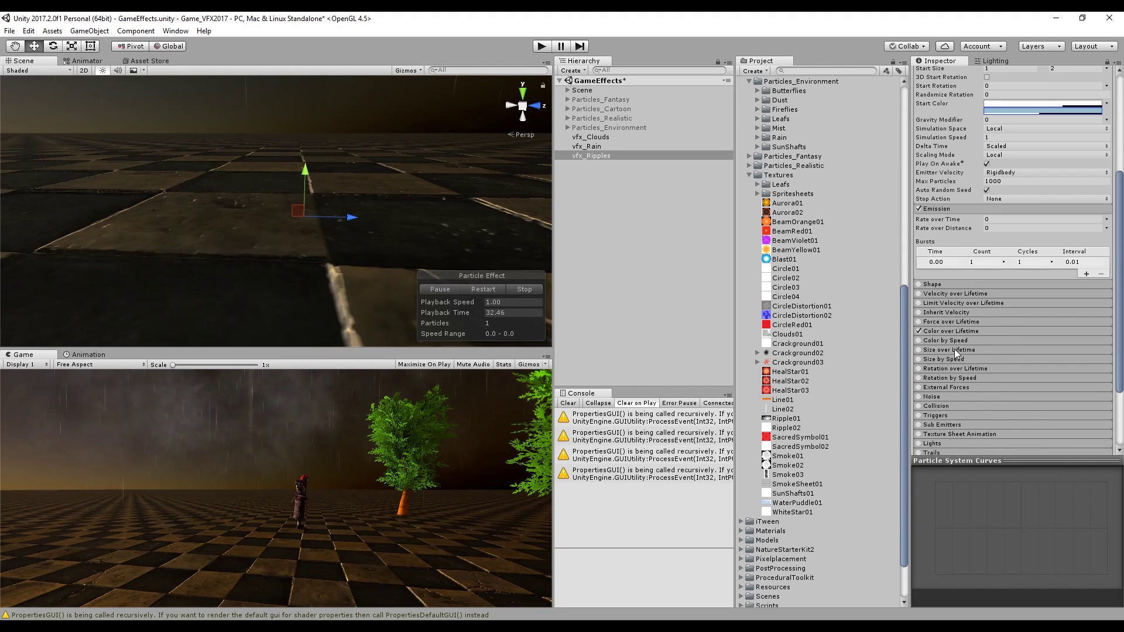
left_click(918, 350)
scroll(1003, 331, "down", 1)
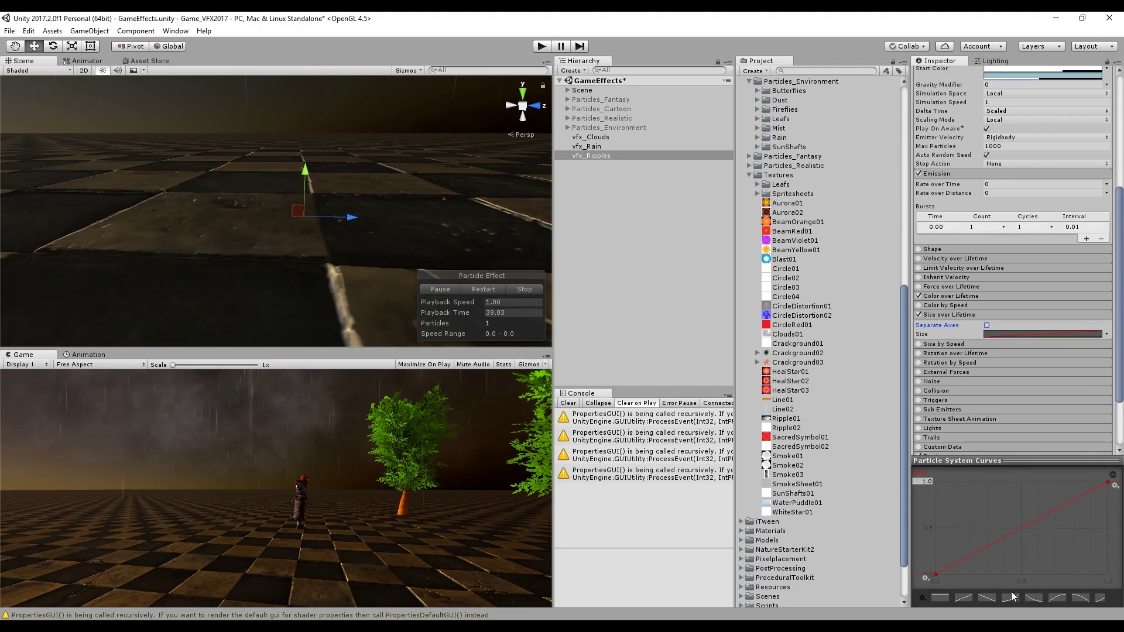
left_click(1057, 598)
left_click_drag(935, 574, 953, 498)
left_click(495, 289)
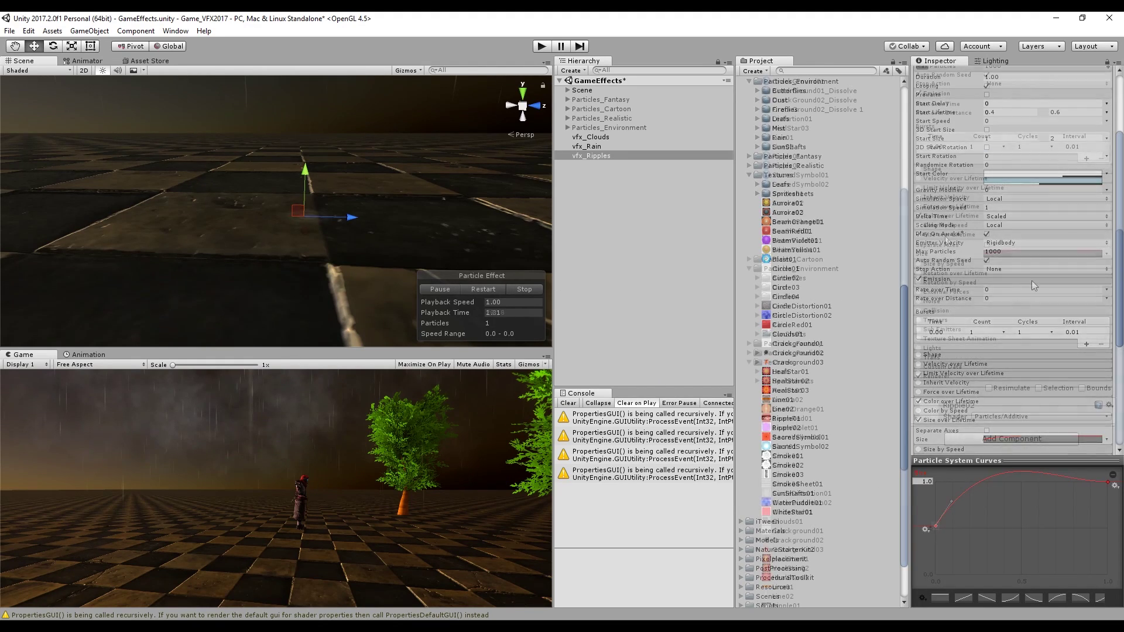
Assign vfx_Ripples as the Collision sub emitter of vfx_Rain and accept reparenting it under the rain system
scroll(1032, 280, "down", 3)
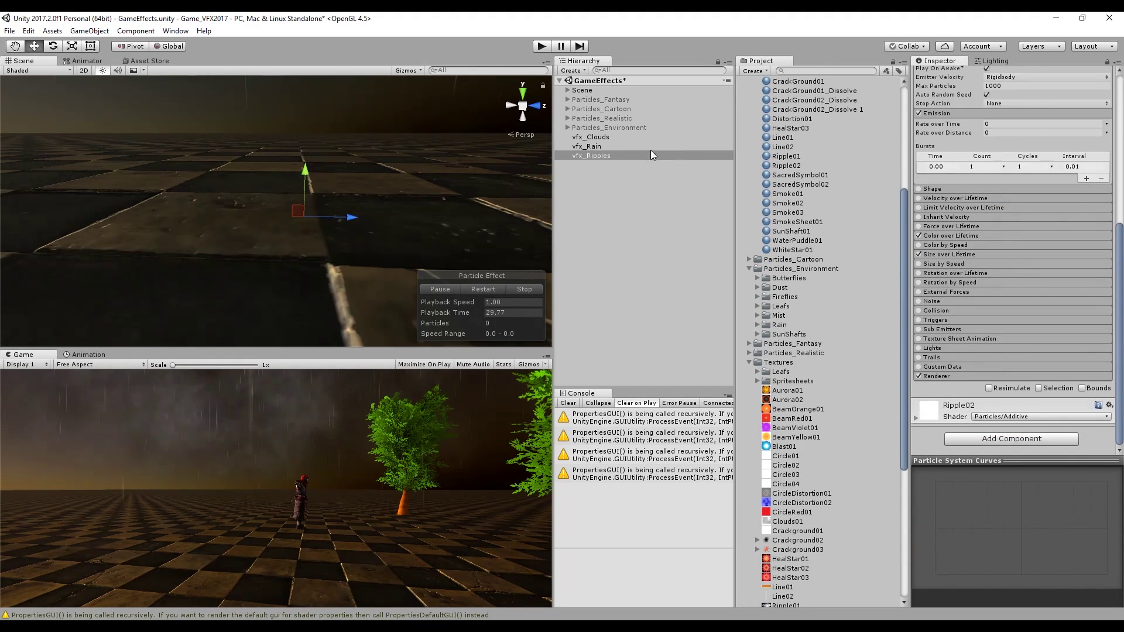
left_click(620, 147)
left_click(918, 288)
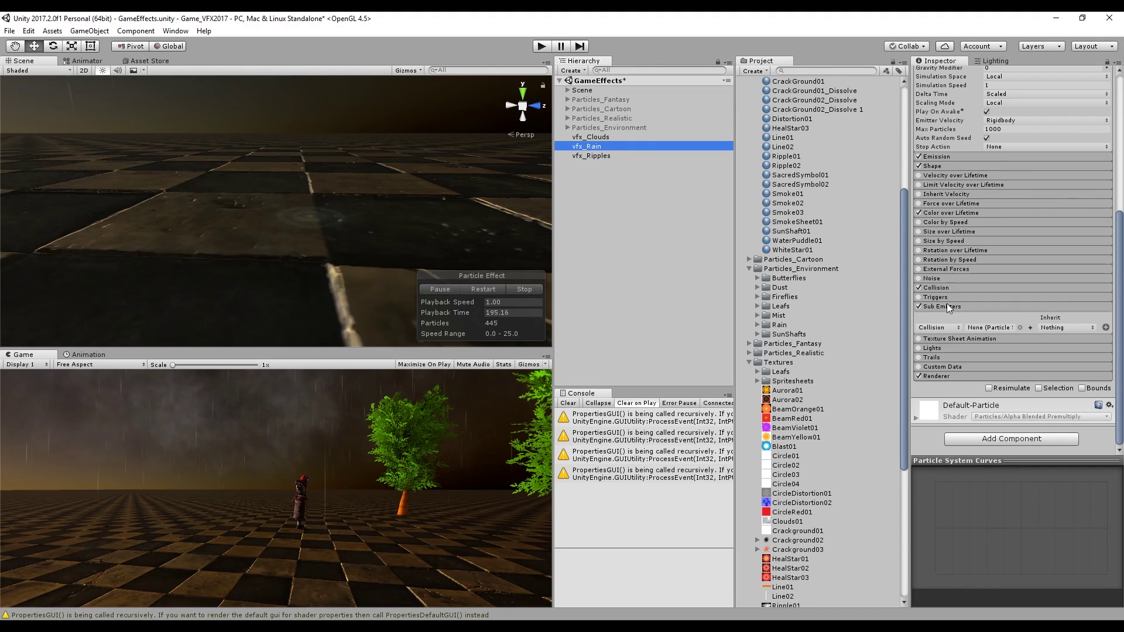
left_click_drag(591, 147, 986, 329)
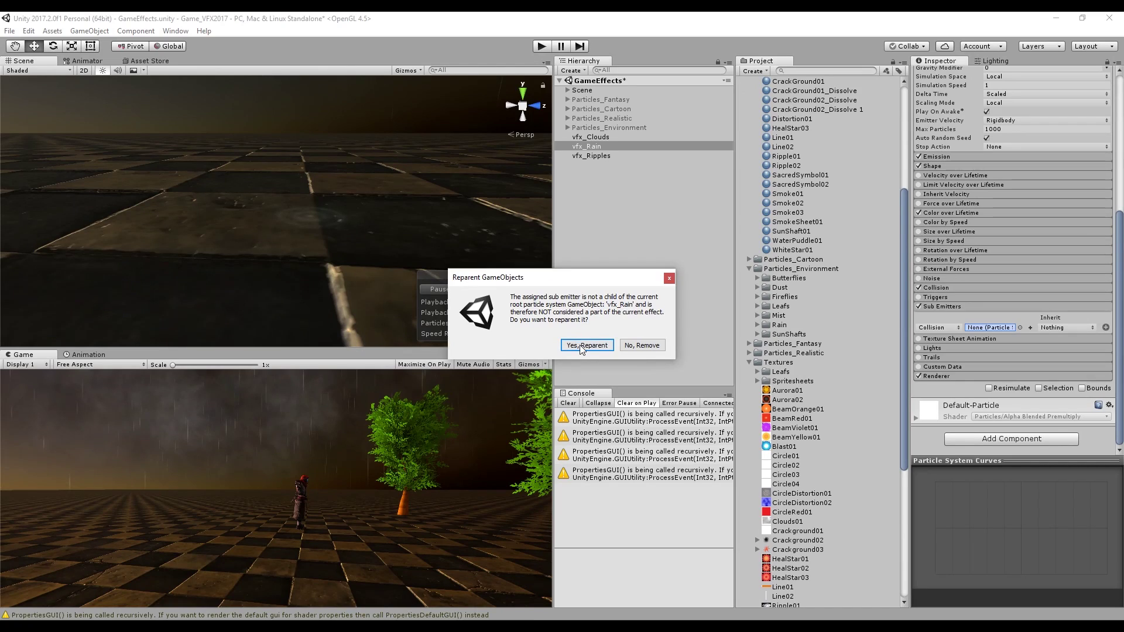
left_click(581, 345)
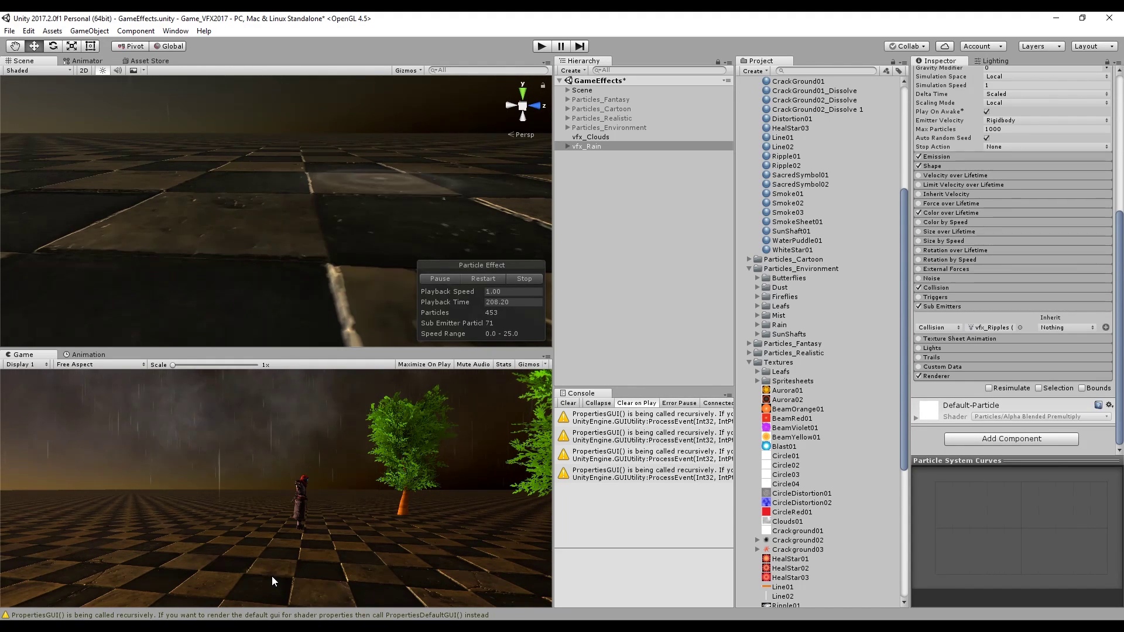
Create a new particle system at the root of the scene and name it vfx_Splashes
left_click(606, 138)
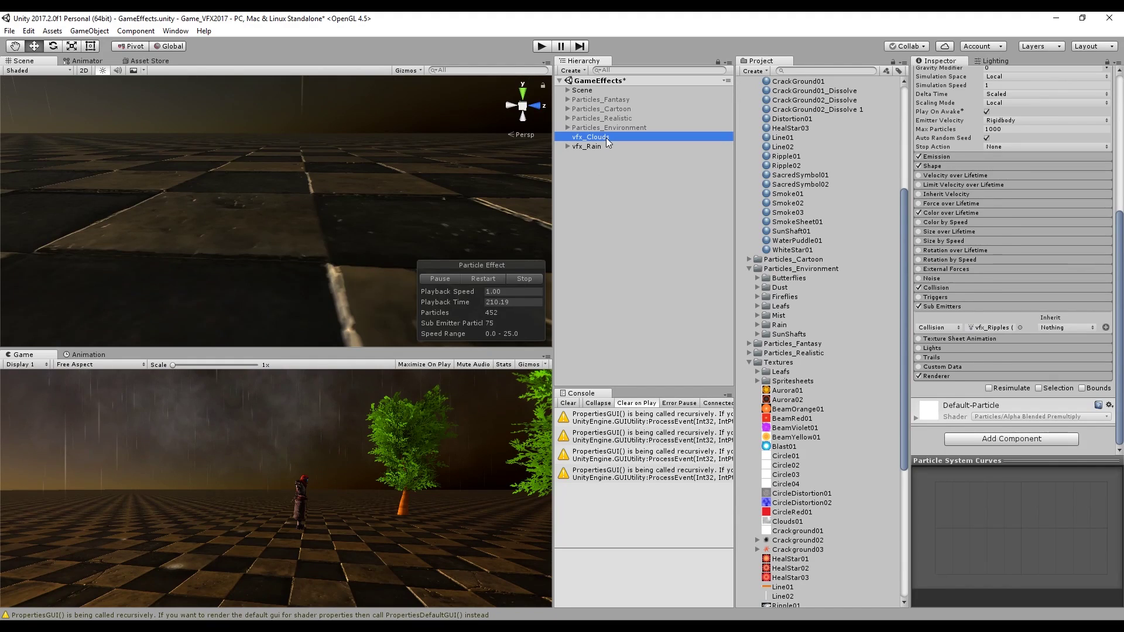
left_click(597, 146)
scroll(369, 176, "down", 10)
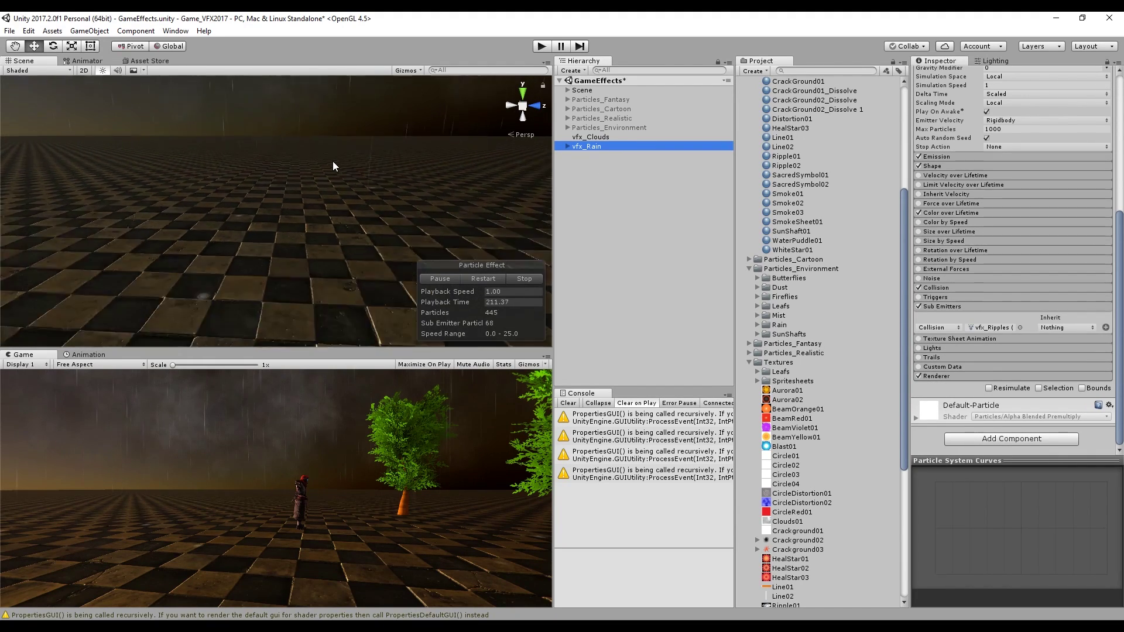
scroll(280, 137, "down", 5)
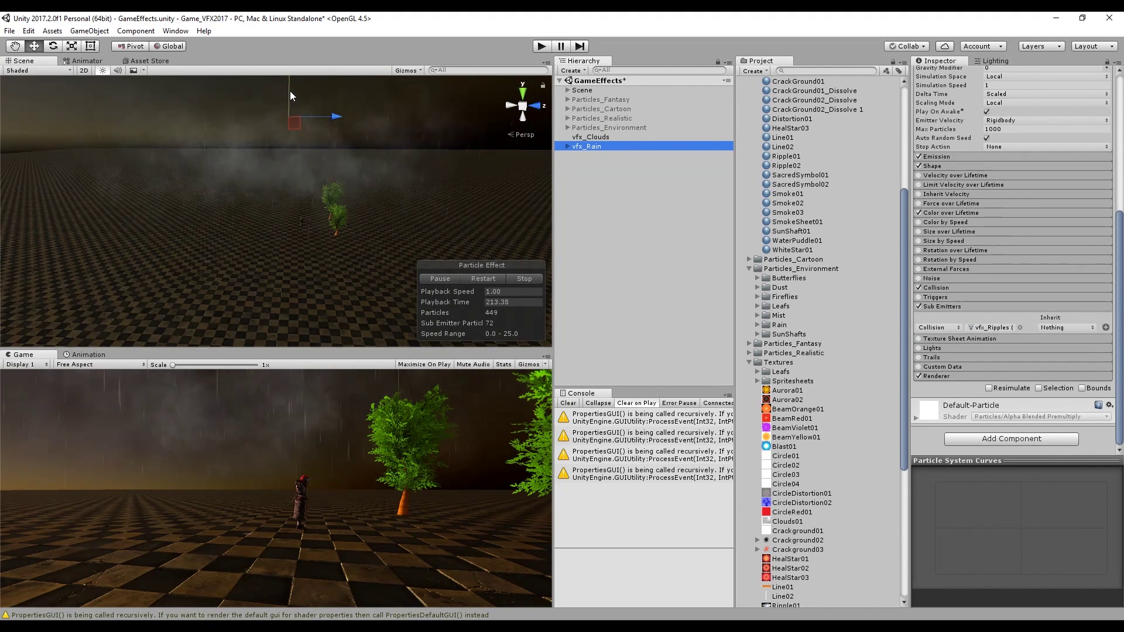
right_click(562, 188)
mouse_move(659, 313)
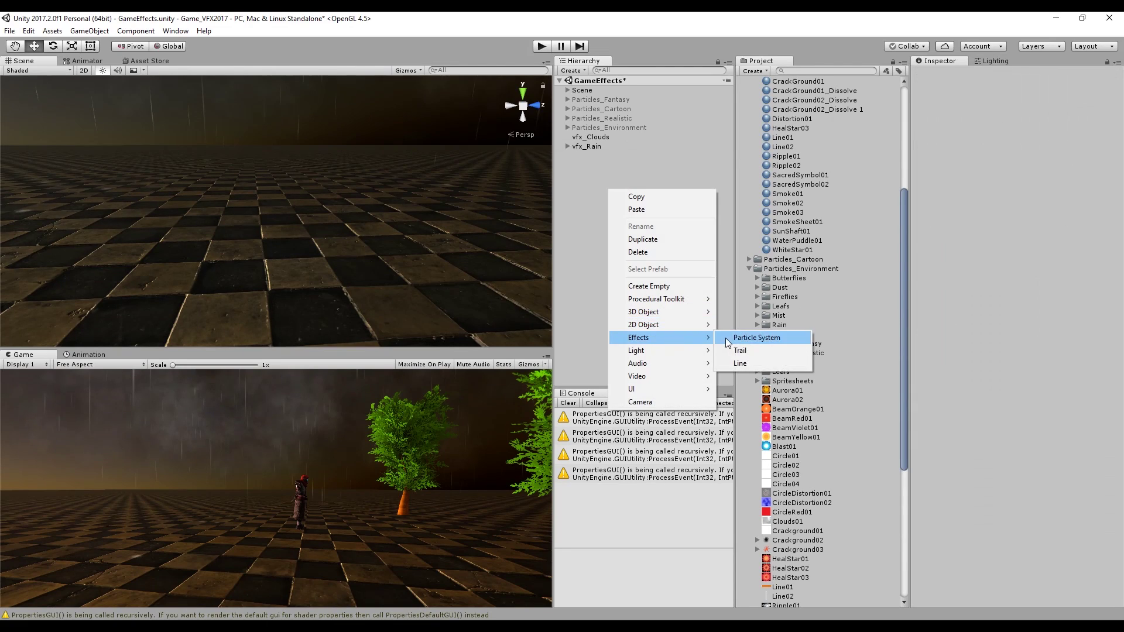
left_click(802, 307)
left_click(992, 74)
type("vfx_S")
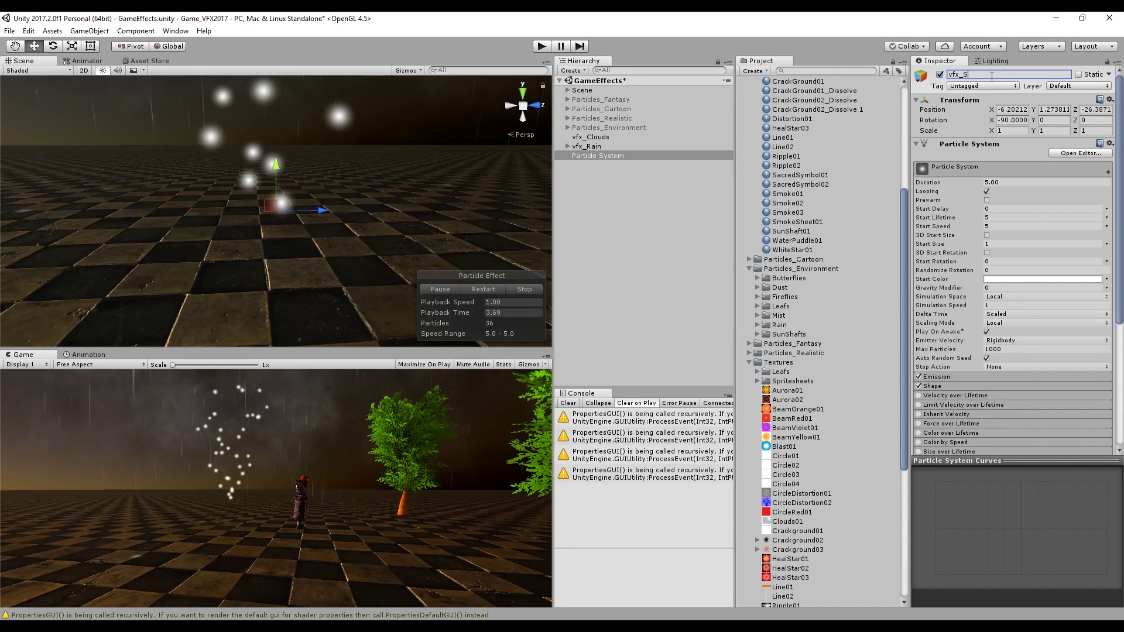
type("plashes")
key("Return")
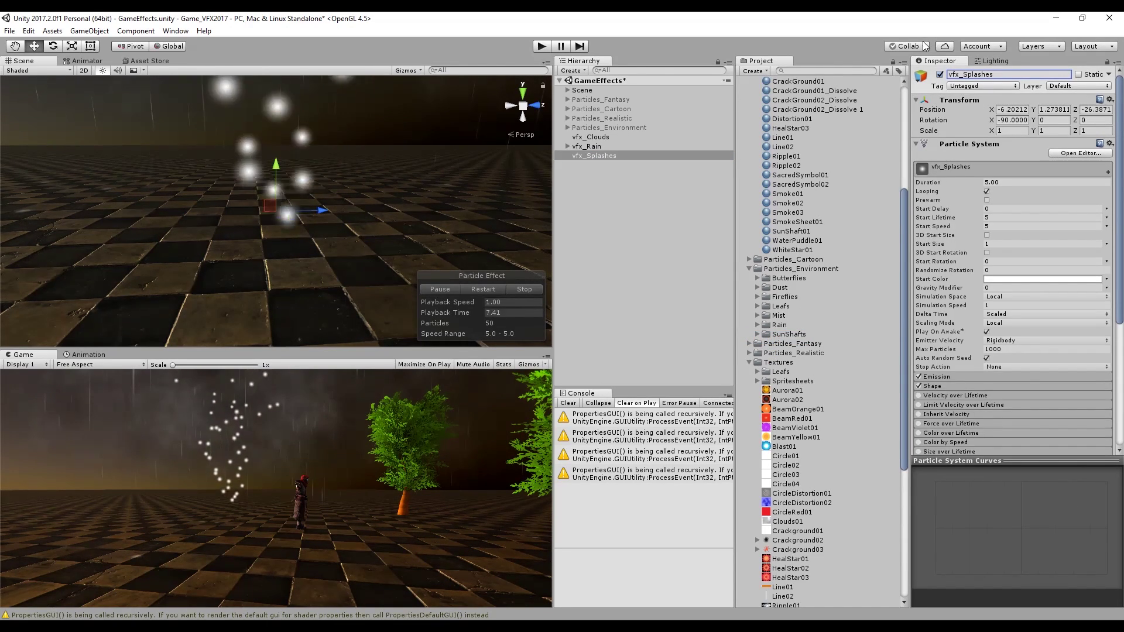
Make the Start Lifetime of vfx_Splashes random between two constants, 0.6 and 1, and set its Duration to 1
left_click(1106, 217)
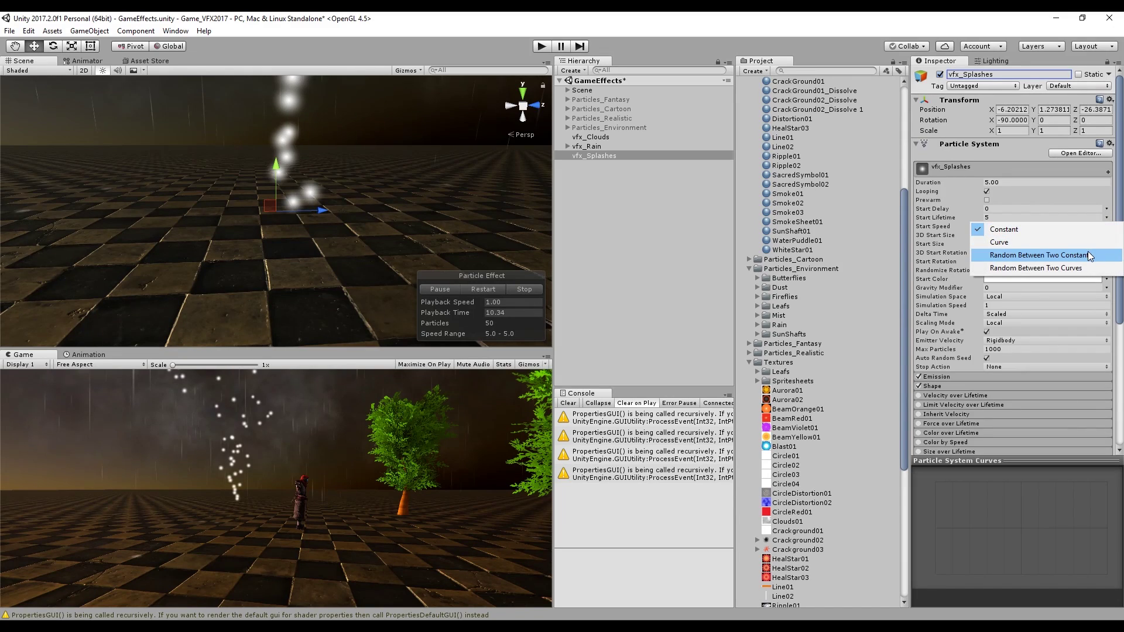
left_click(1048, 253)
left_click(1012, 217)
type("0.6")
left_click(1064, 217)
type("1")
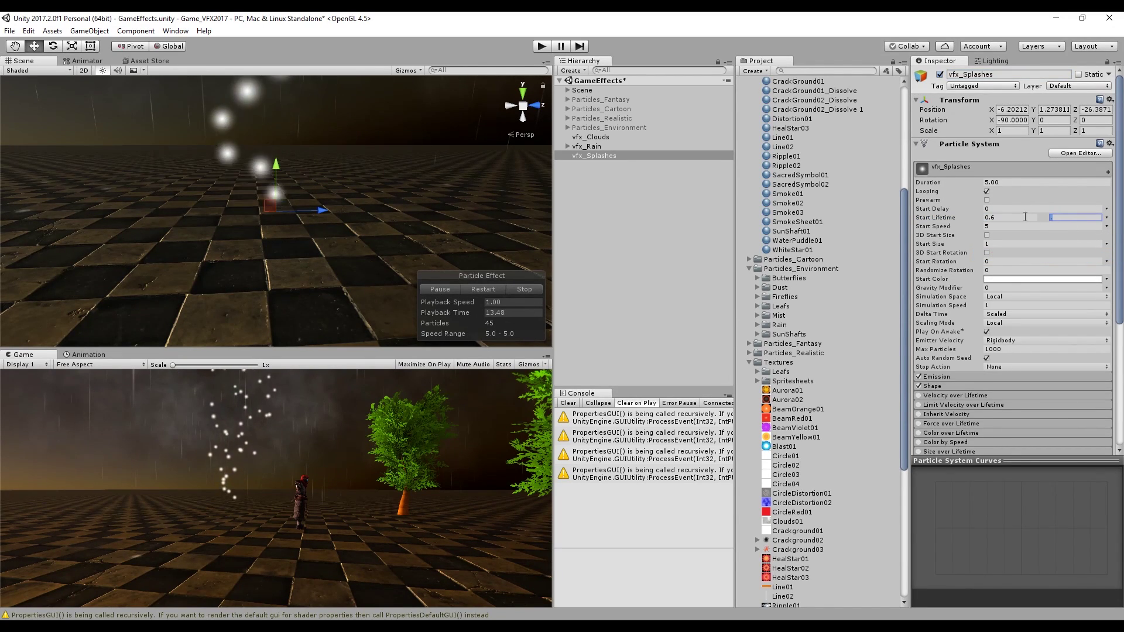
left_click(1017, 182)
type("1")
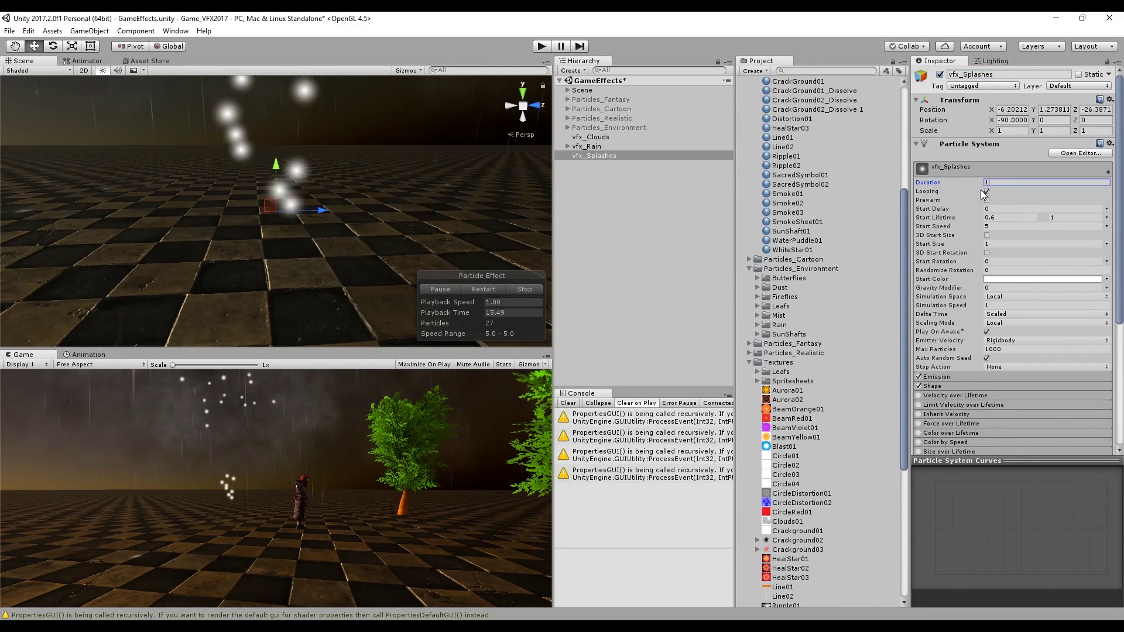
Turn off Looping on the vfx_Ripples system nested under vfx_Rain
left_click(567, 147)
left_click(603, 155)
left_click(986, 191)
left_click(568, 146)
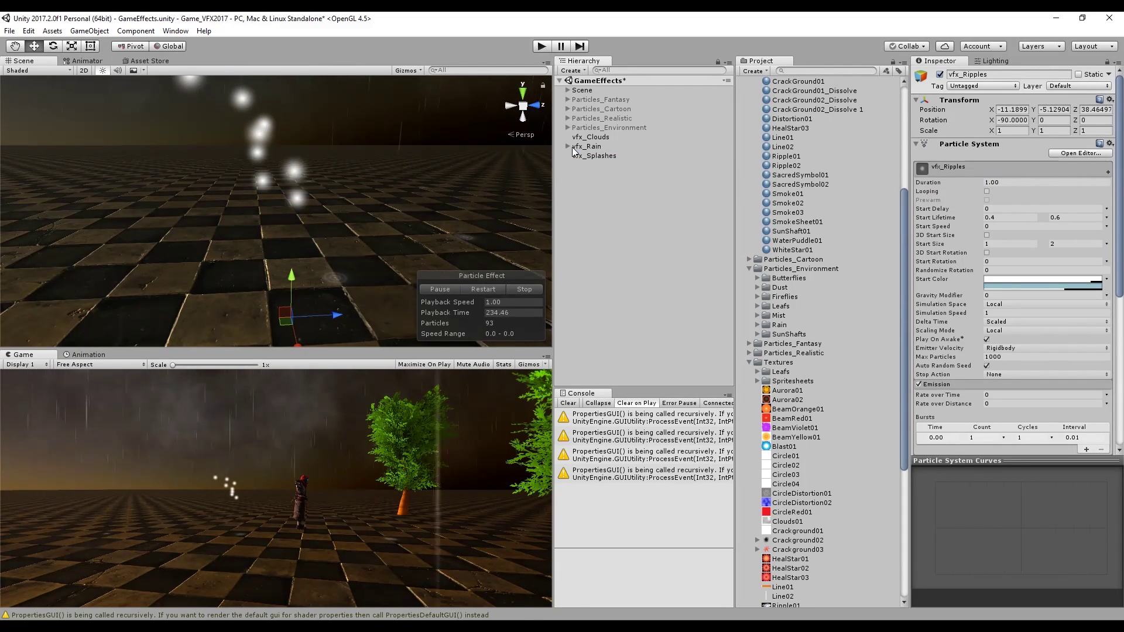
Set the Start Speed of vfx_Splashes to 0 and make its Start Size random between two constants, 0.01 and 0.08
left_click(588, 156)
left_click(1040, 229)
type("0")
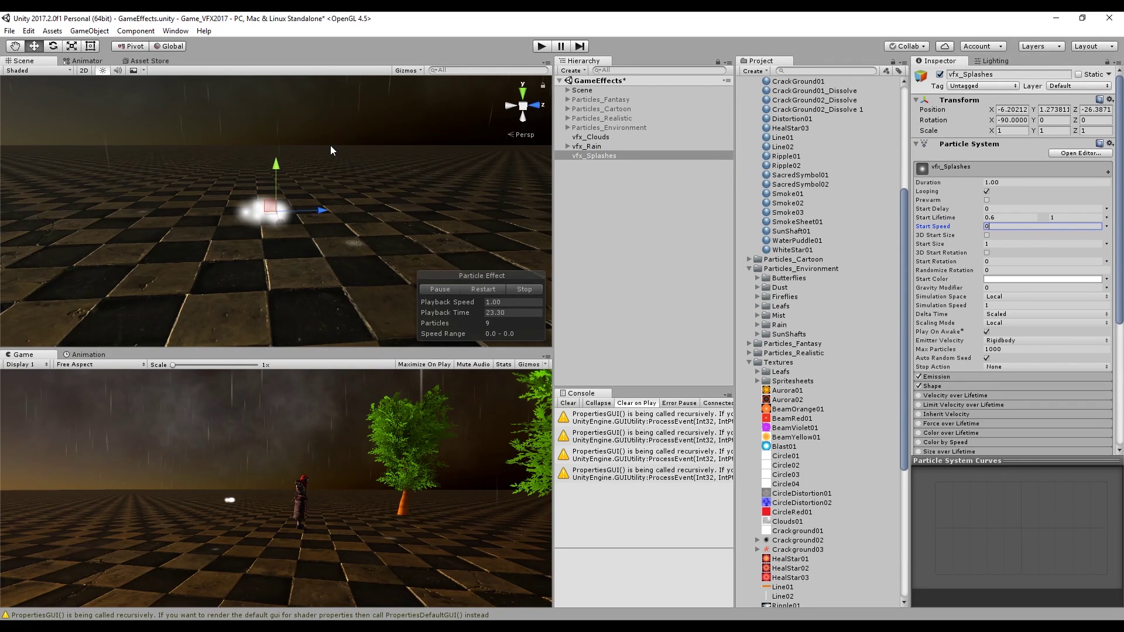
left_click(1106, 243)
left_click(1070, 283)
left_click(1013, 243)
type(".01")
left_click(1059, 243)
type(".05")
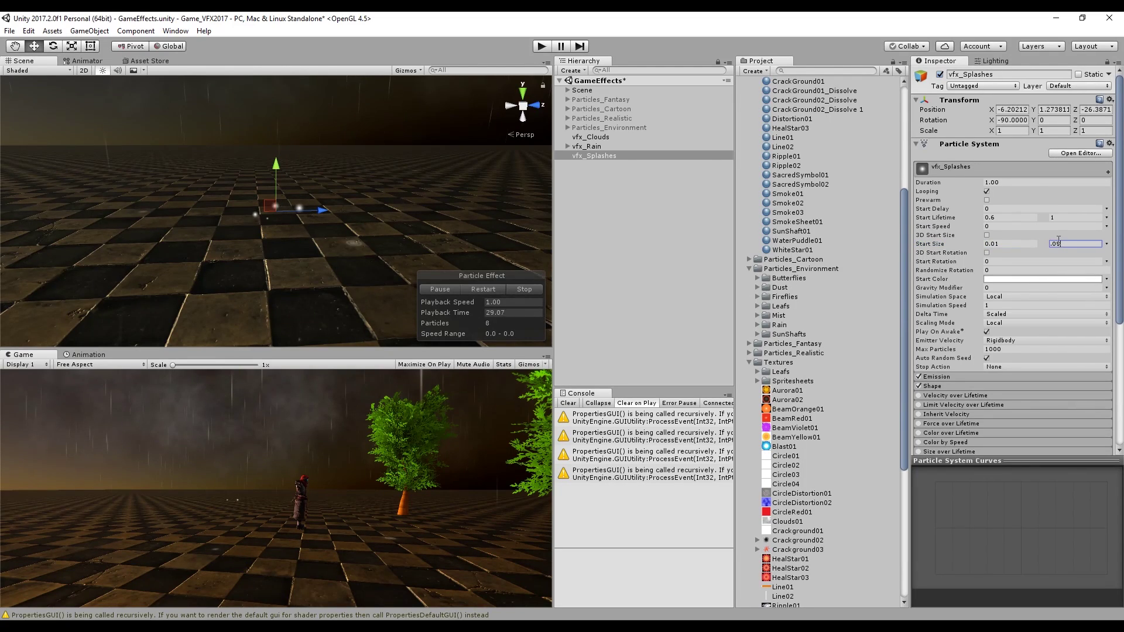
Lower vfx_Splashes along the Y axis until it sits at the checkered floor
scroll(264, 216, "up", 5)
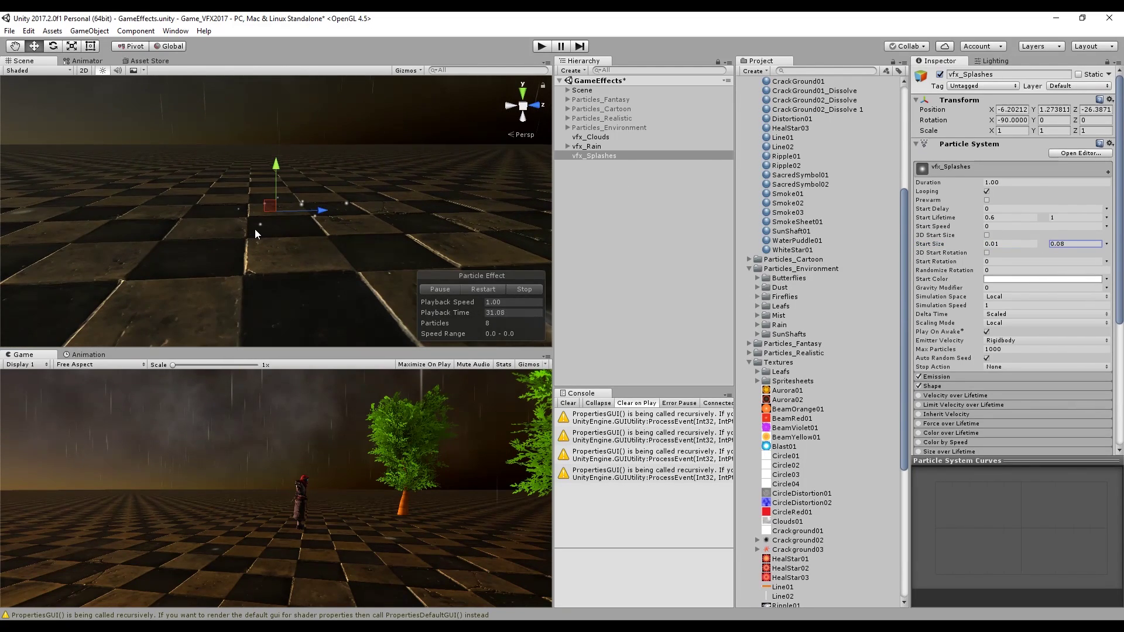
scroll(257, 233, "up", 3)
left_click_drag(295, 175, 296, 215)
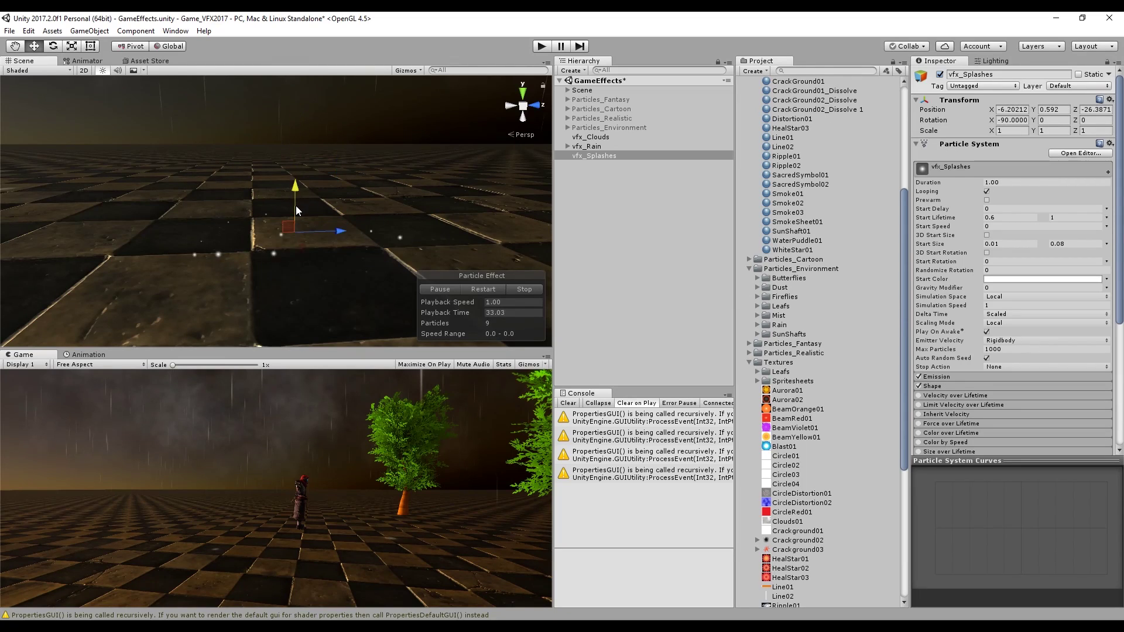
middle_click_drag(296, 214, 298, 146)
left_click(1052, 109)
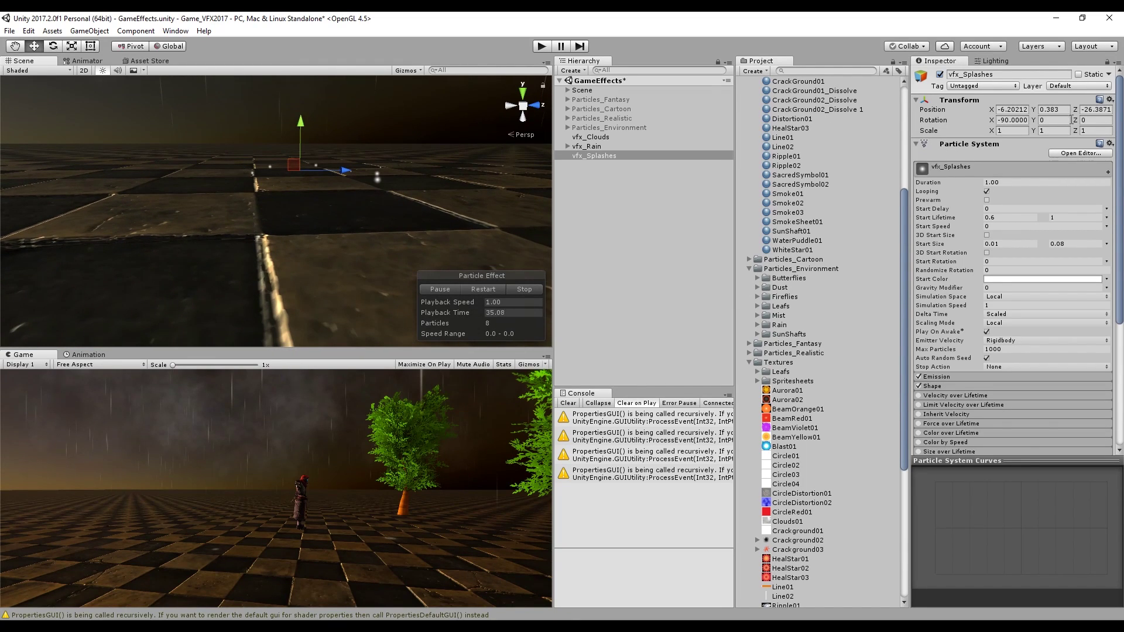
Set the Rate over Time of vfx_Splashes to 0 and add a burst with a count random between two constants, entering 4 as one
scroll(947, 311, "down", 3)
left_click(953, 306)
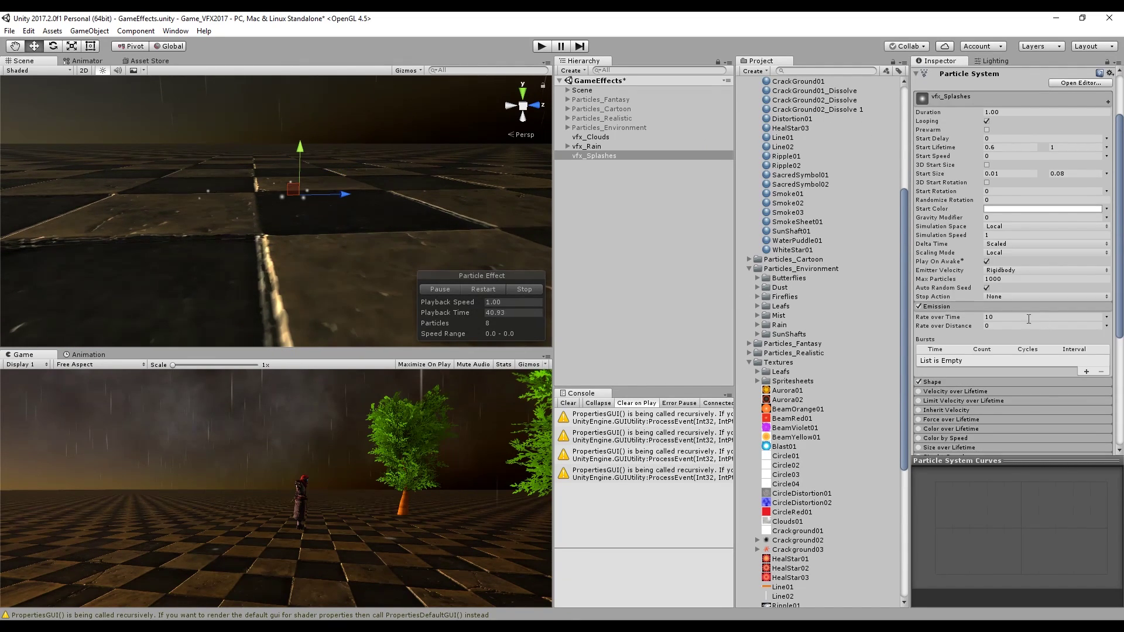
left_click(1086, 371)
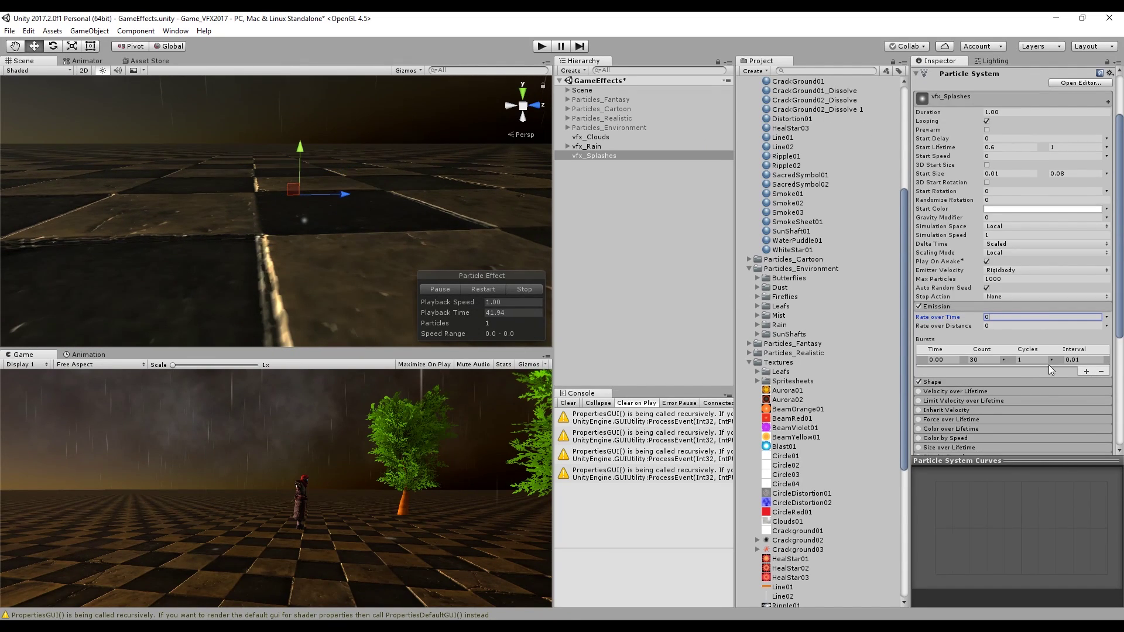
left_click(995, 359)
left_click(1002, 361)
left_click(1000, 397)
left_click(993, 359)
type("4")
left_click(483, 288)
Change the emitter Shape of vfx_Splashes to Circle, shrink its radius to about 0.2 and restart the particle preview
left_click(935, 308)
left_click(941, 316)
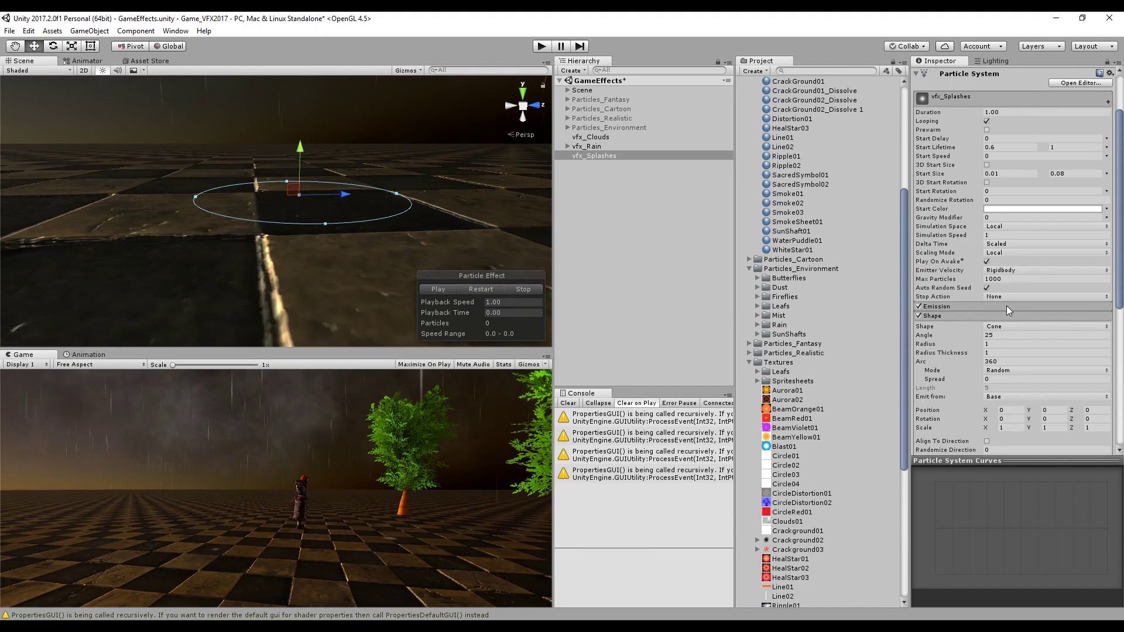
left_click(1010, 327)
left_click(1006, 443)
left_click_drag(199, 203, 282, 194)
left_click(478, 290)
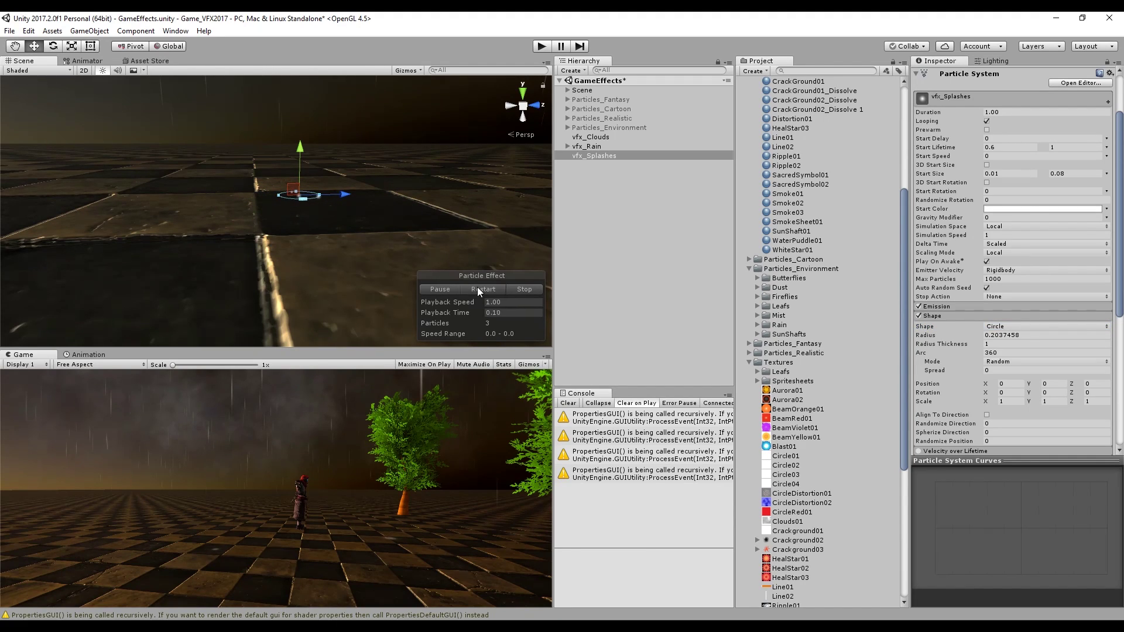
Enable Velocity over Lifetime on vfx_Splashes in World space, random between two constants
left_click(960, 316)
left_click(963, 325)
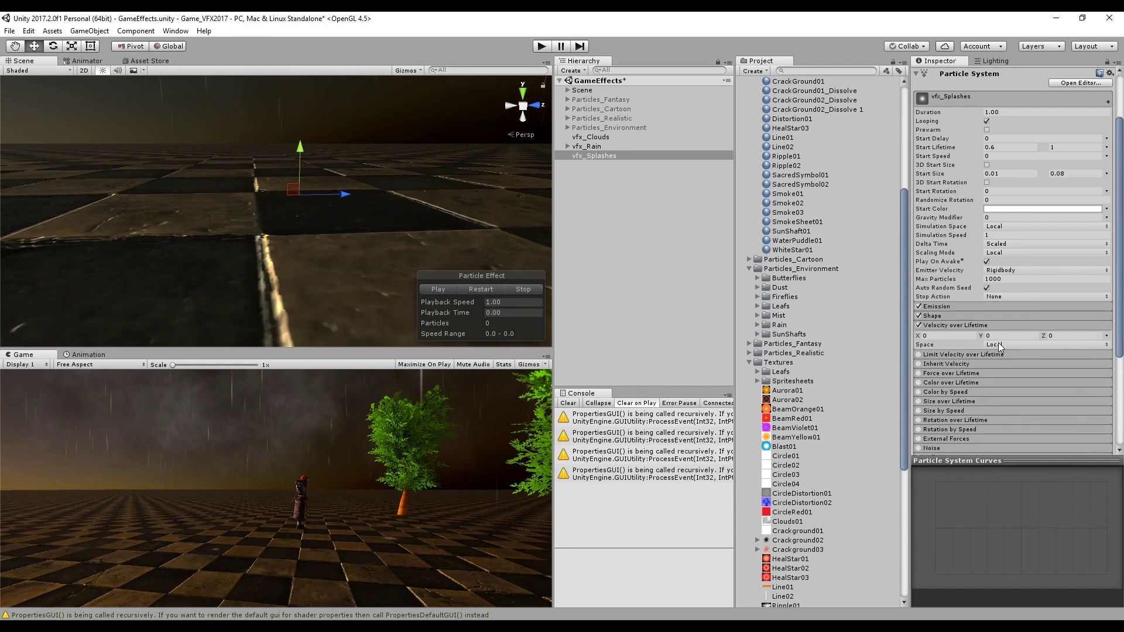
left_click(1001, 345)
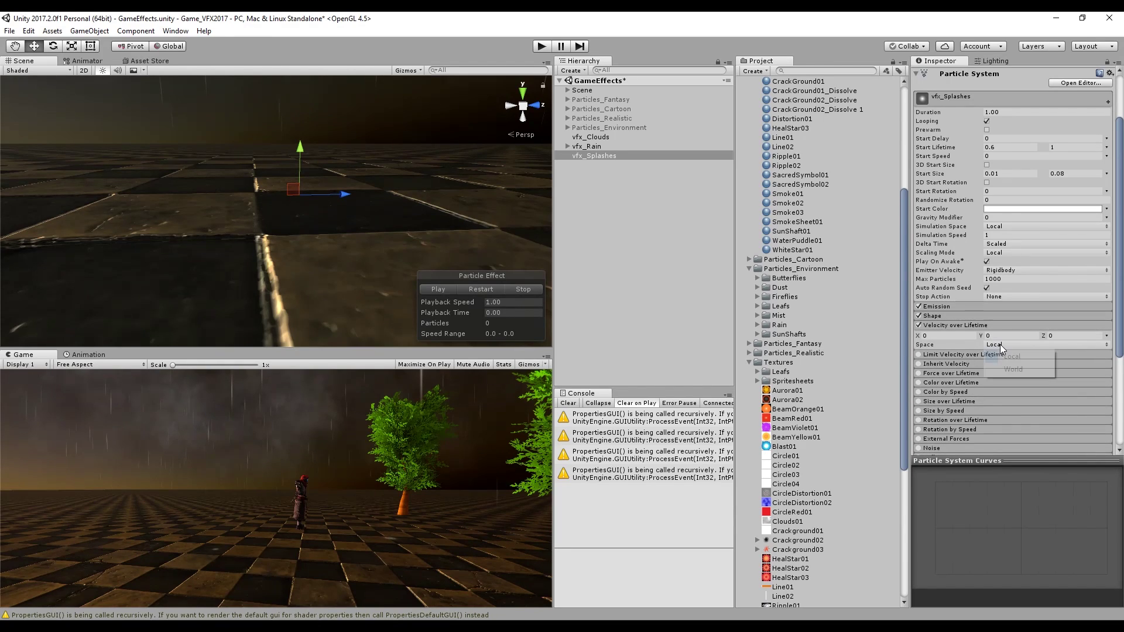
left_click(1013, 369)
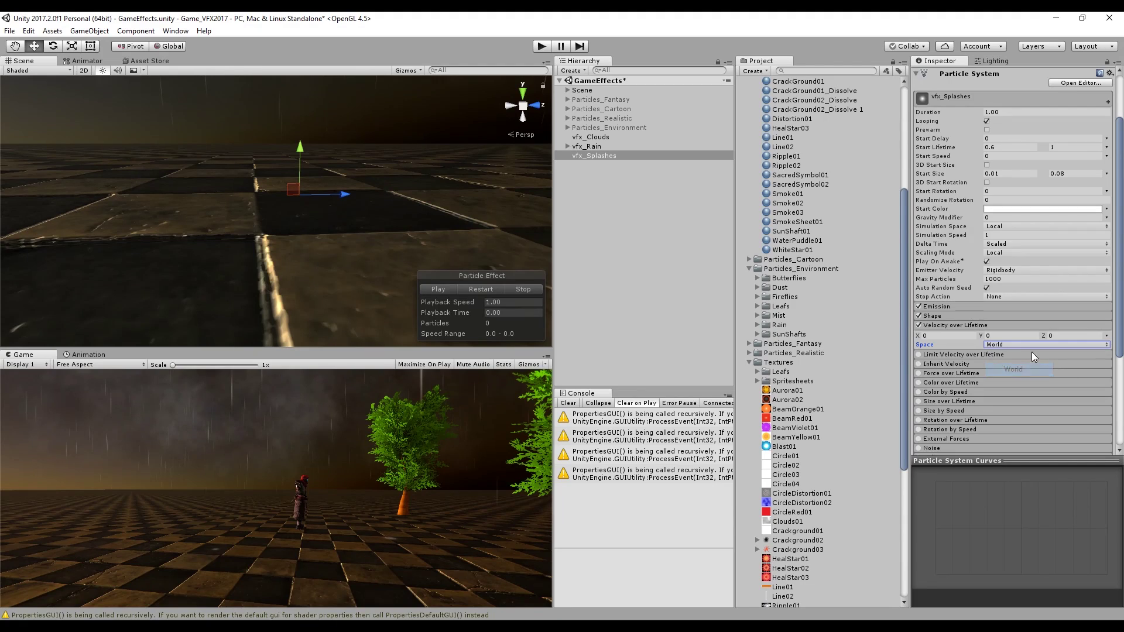
left_click(1108, 339)
left_click(1012, 373)
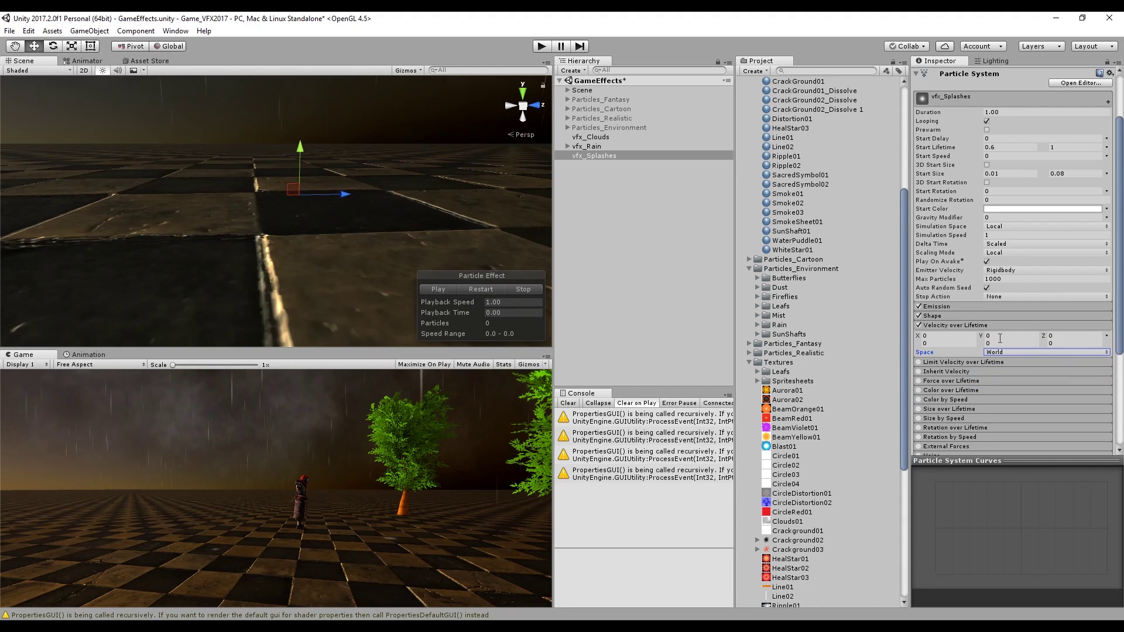
Set the Y velocity range of vfx_Splashes to 2 and 5, and restart the particle preview
left_click(1003, 336)
type("2")
left_click(1004, 344)
type("5")
left_click(478, 291)
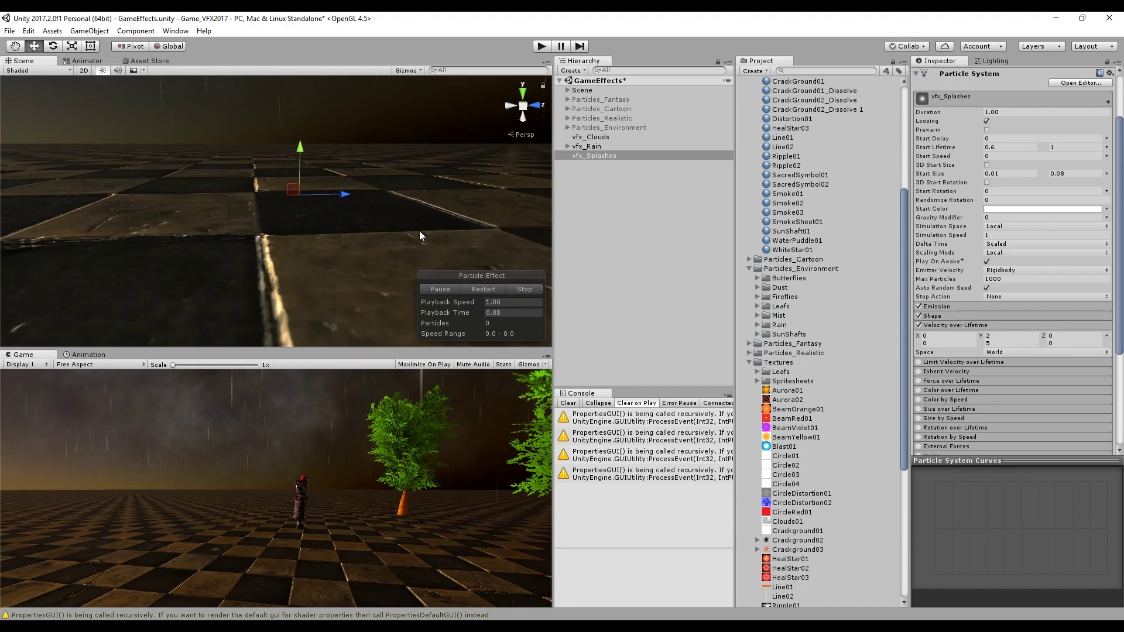
Set the X and Z velocity ranges of vfx_Splashes to 1 and -1, and its Gravity Modifier to 0.6
scroll(425, 240, "down", 3)
left_click(948, 336)
type("1")
left_click(1074, 336)
type("1")
left_click(948, 344)
type("-1")
left_click(1075, 343)
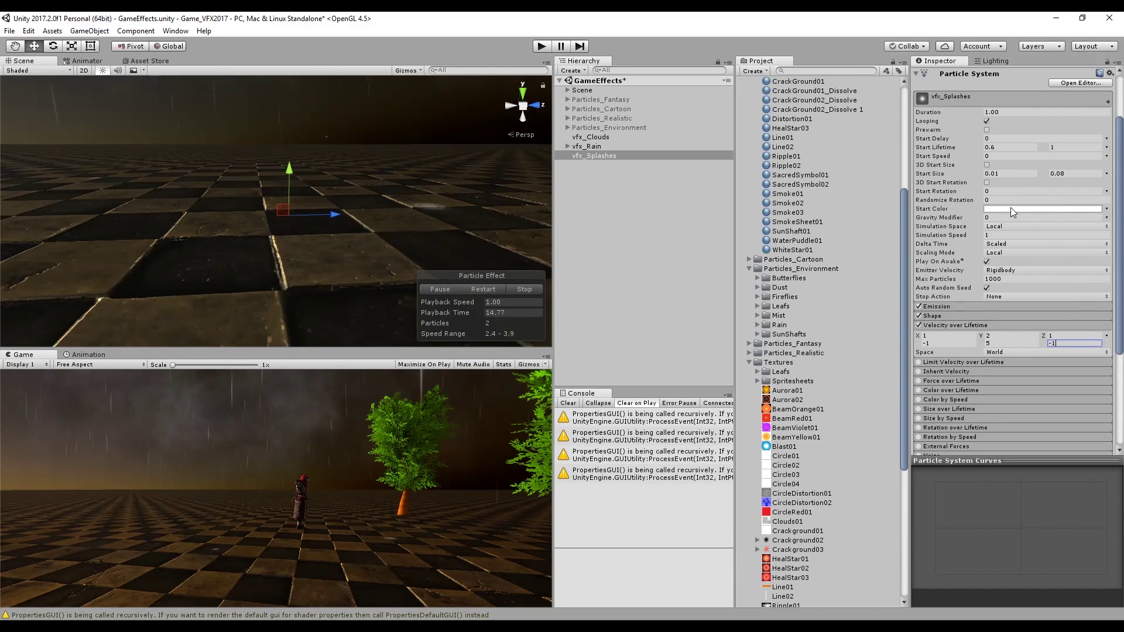
left_click(1097, 216)
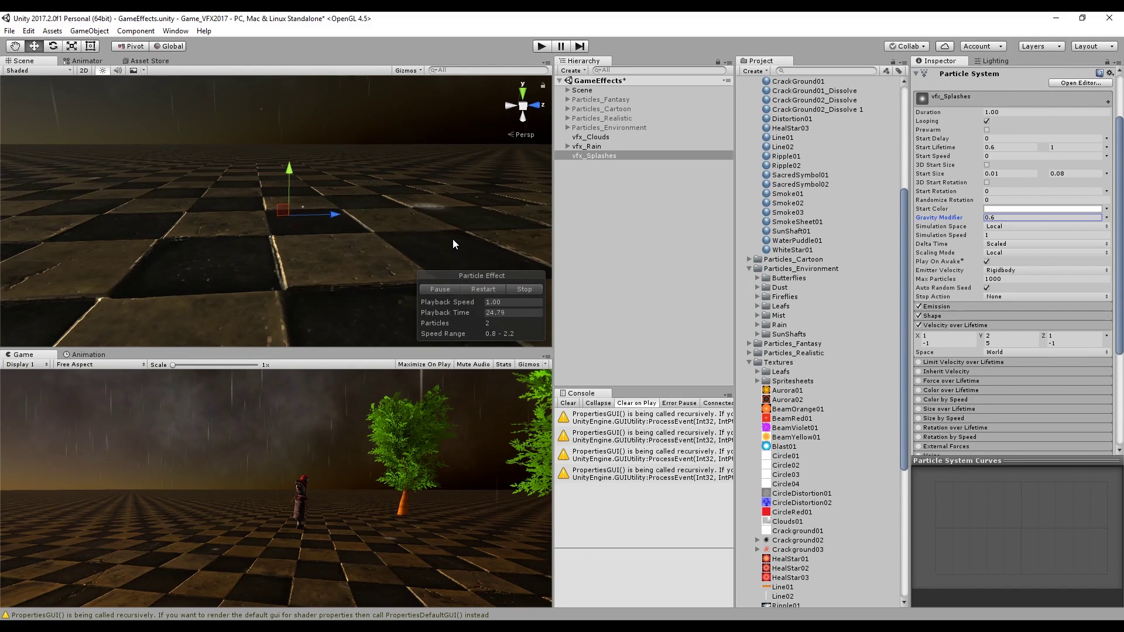
Enable Color over Lifetime on vfx_Splashes with a white gradient that fades in and out, placing the first opaque alpha key at 19.4%
left_click(959, 325)
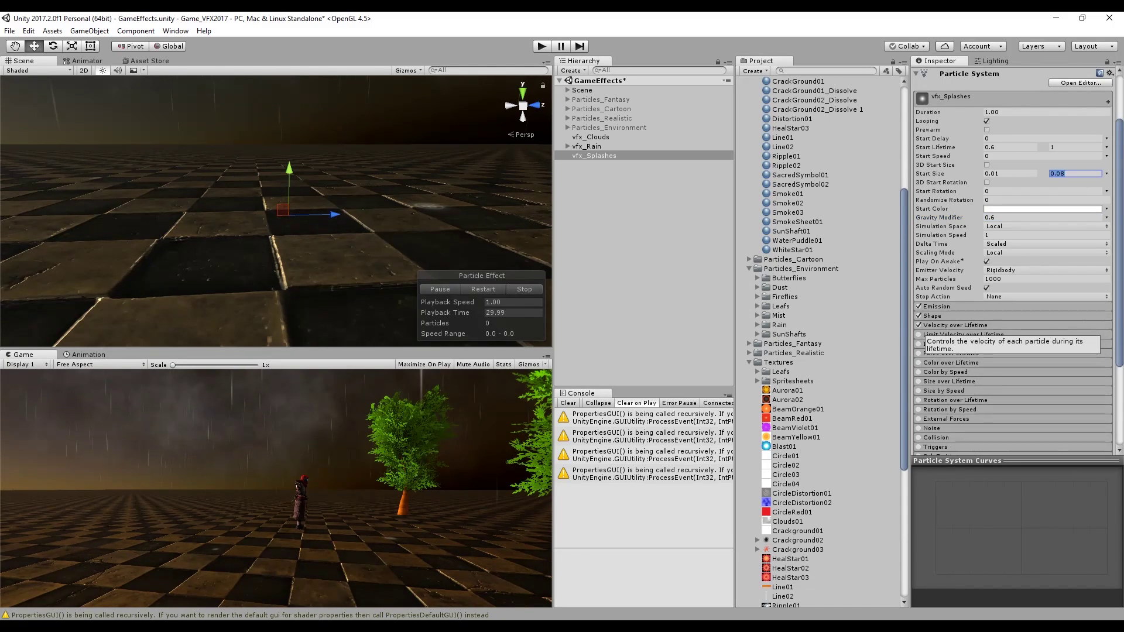
left_click(951, 363)
left_click(918, 363)
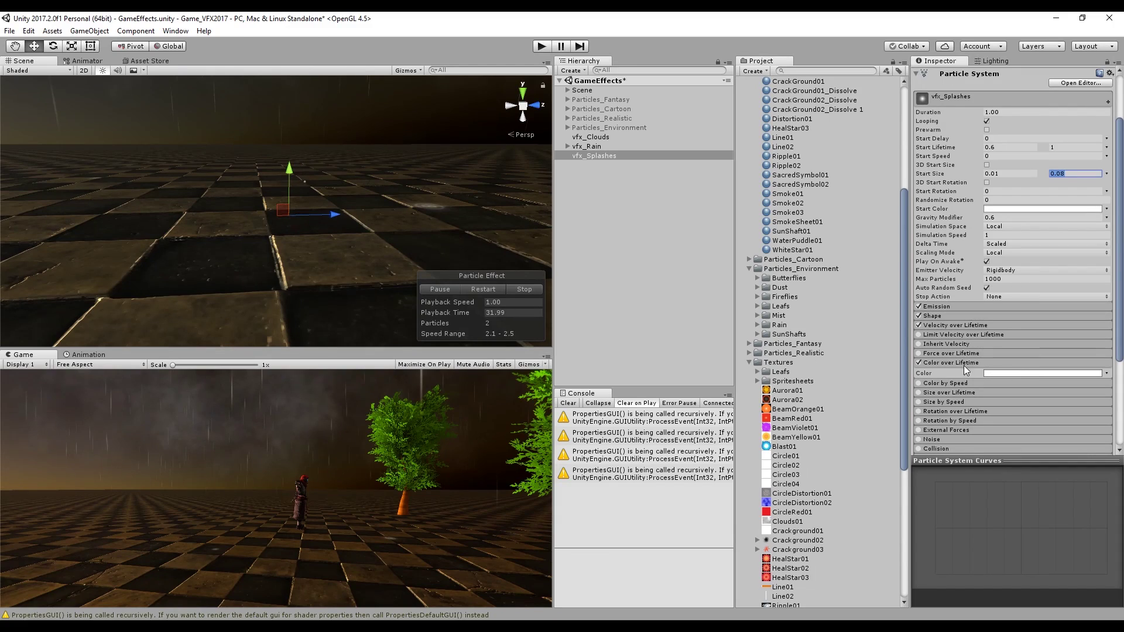
left_click(1009, 371)
left_click(656, 293)
left_click_drag(702, 199, 688, 199)
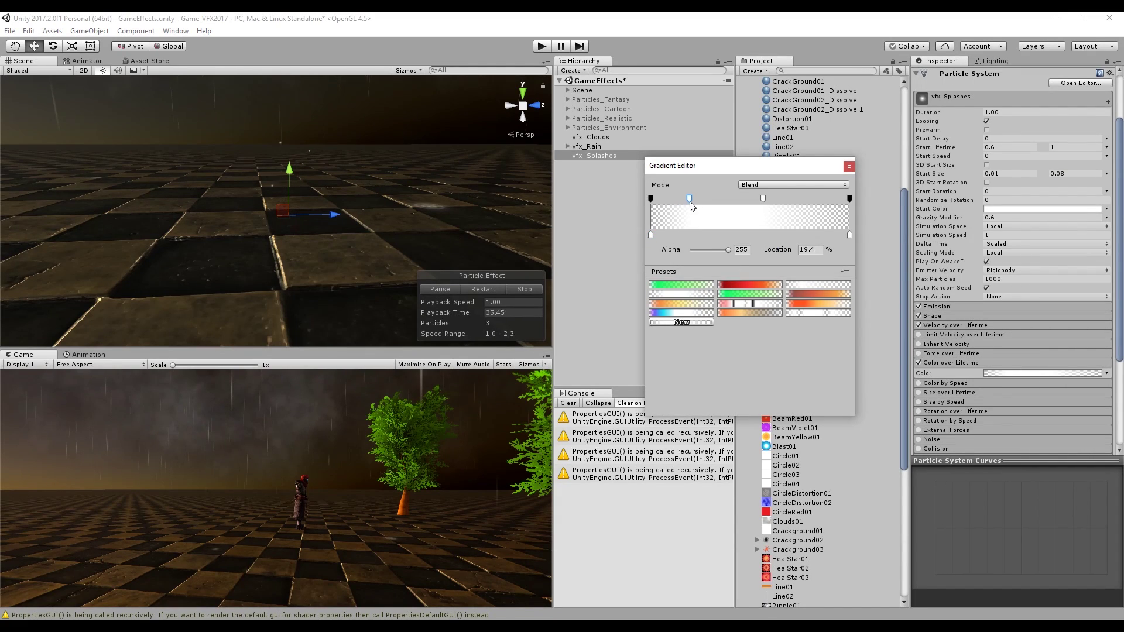
left_click(848, 166)
left_click(960, 363)
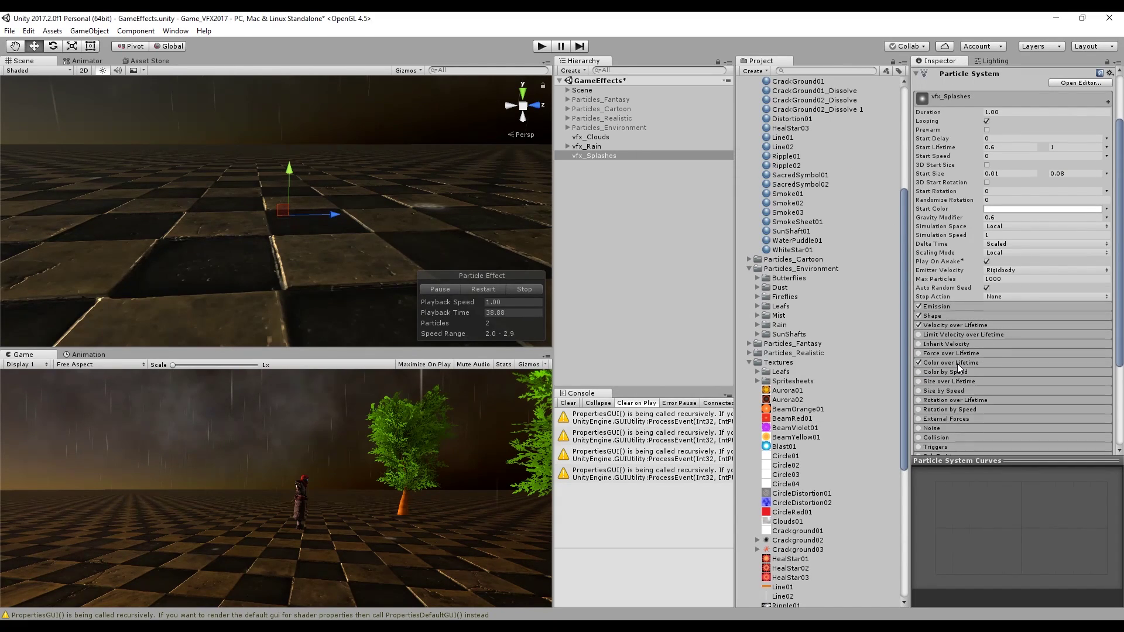
Enable Size over Lifetime on vfx_Splashes with a curve, and set its Start Color to vary between translucent white and light blue ADCDE3A5
left_click(936, 384)
left_click_drag(931, 578, 950, 490)
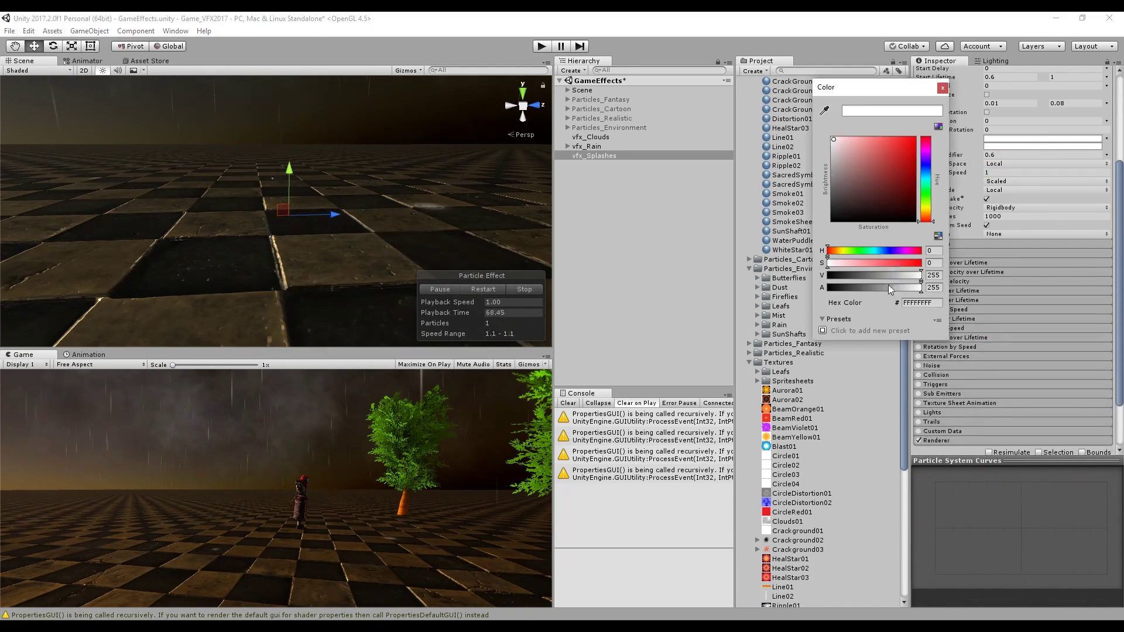
left_click_drag(887, 286, 869, 287)
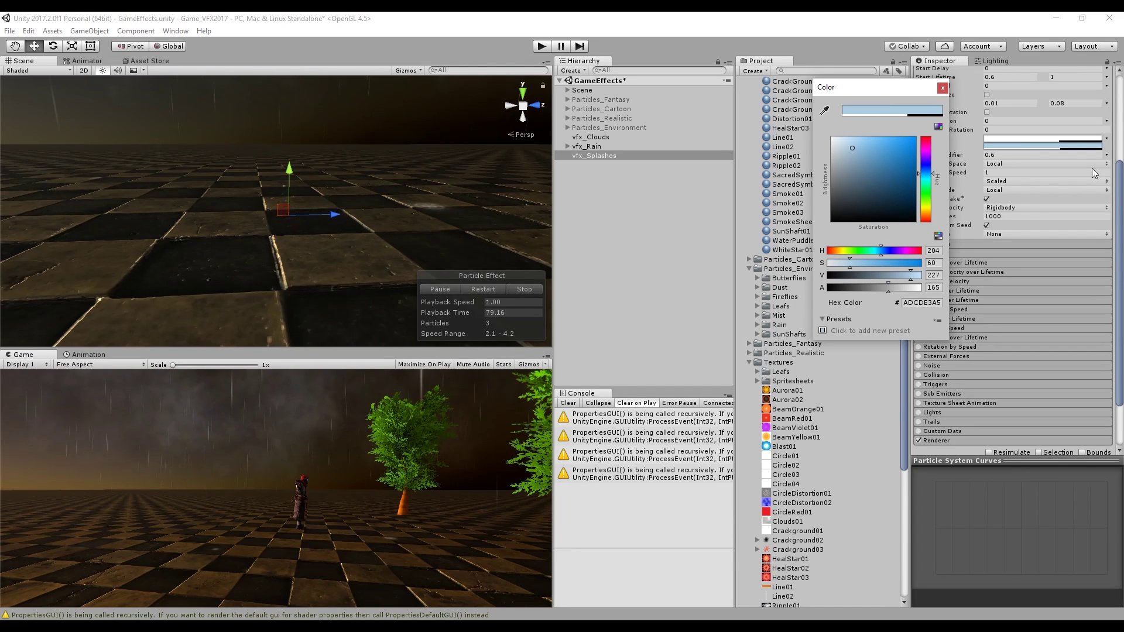
left_click(942, 87)
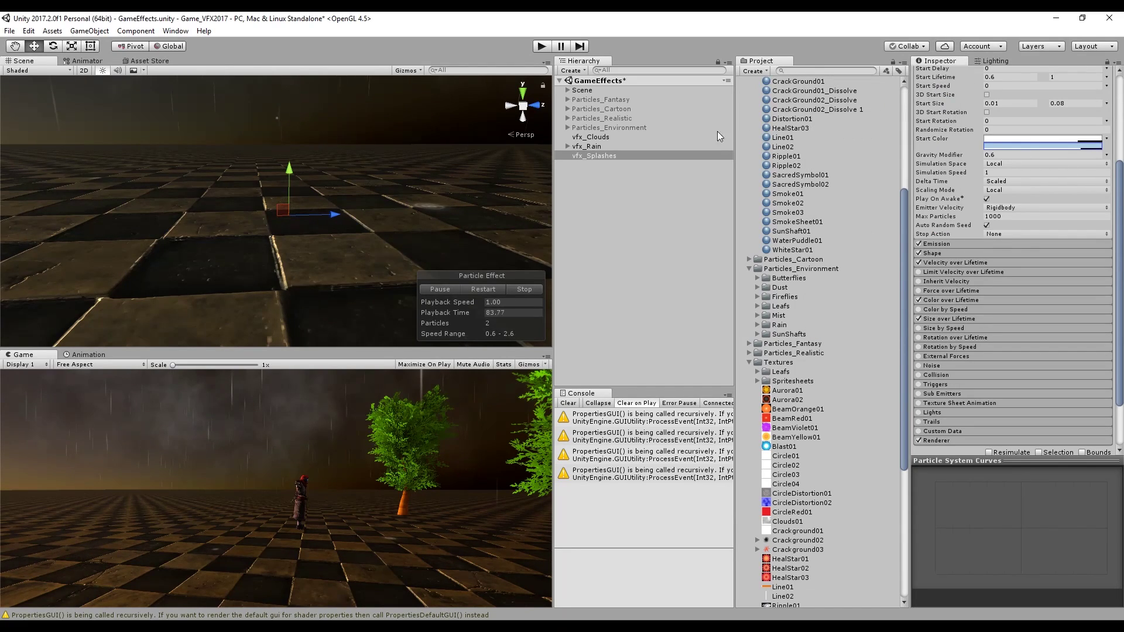
Assign vfx_Splashes as the second collision sub emitter of vfx_Rain, reparent it under vfx_Rain and expand that hierarchy
left_click(586, 146)
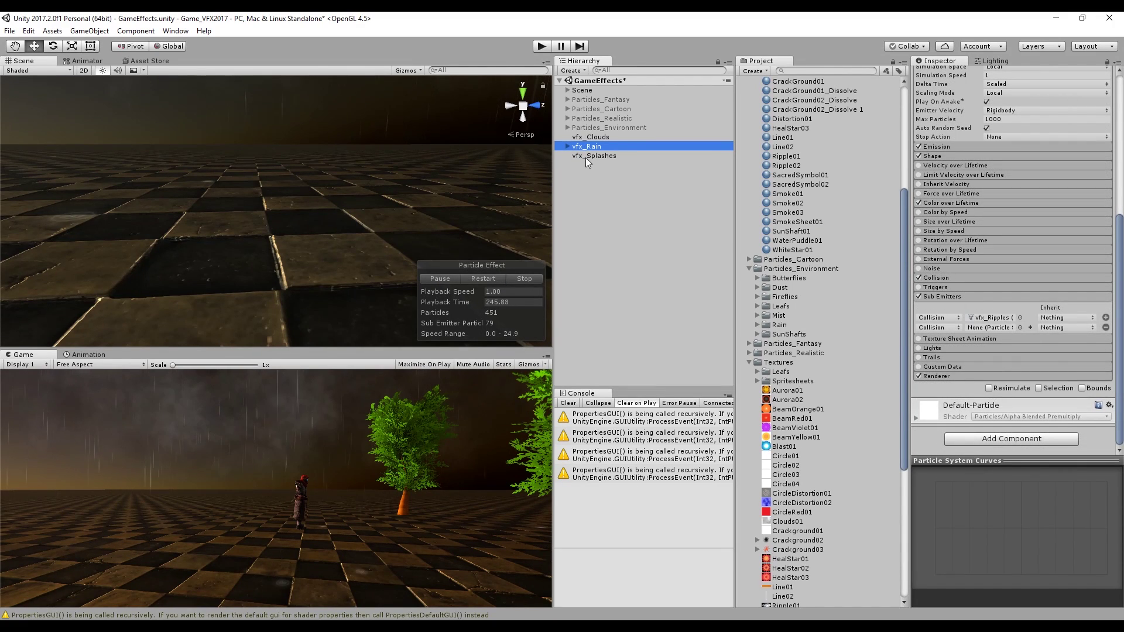
left_click_drag(594, 156, 988, 327)
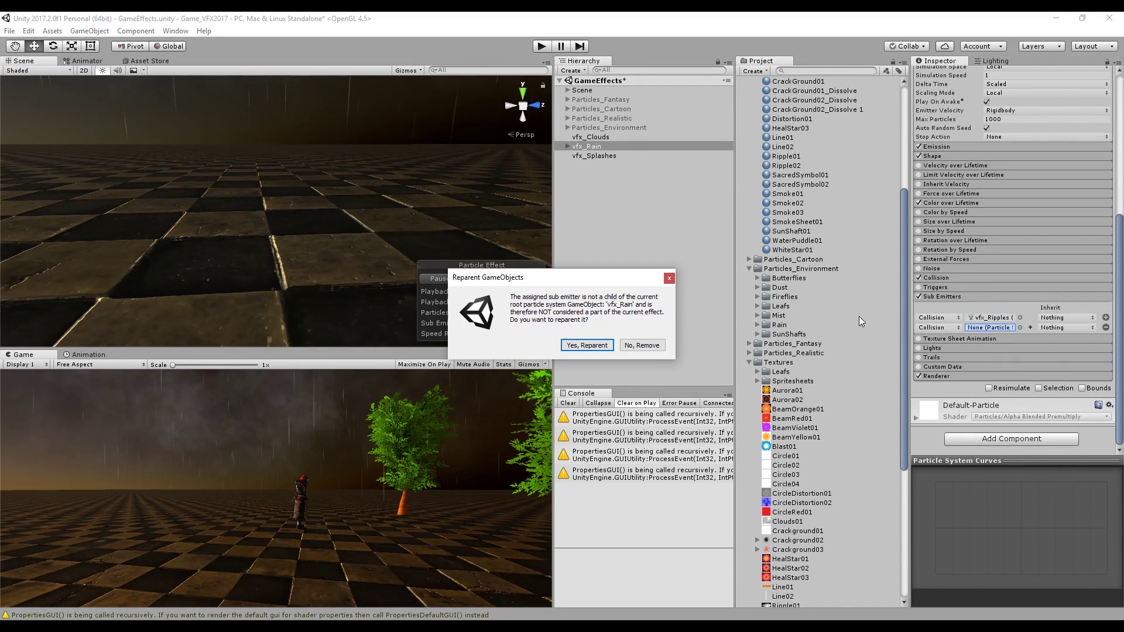
left_click(585, 345)
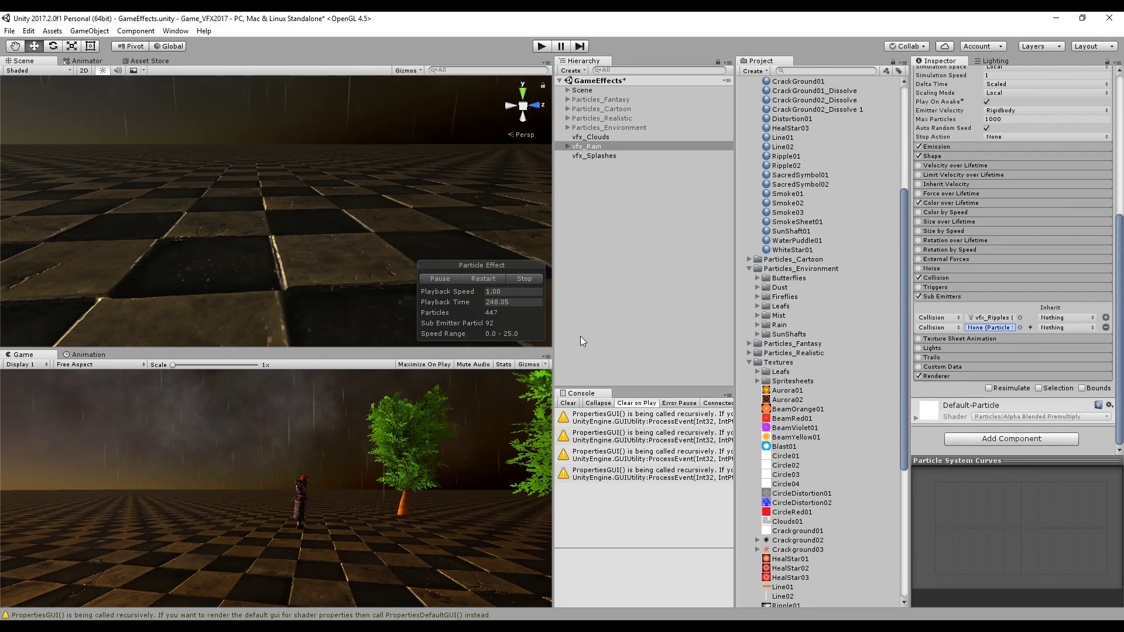
left_click(564, 147)
left_click(567, 146)
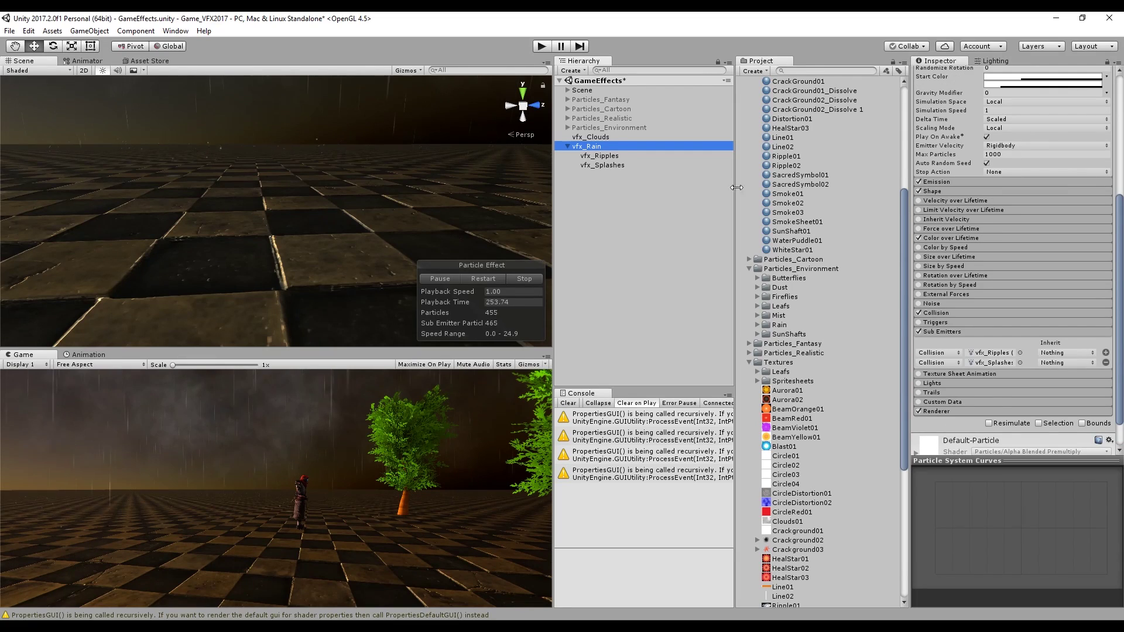
Lower the Start Color alphas of vfx_Splashes to 141 for the white and 87 for the light blue
left_click(630, 165)
scroll(1030, 141, "up", 5)
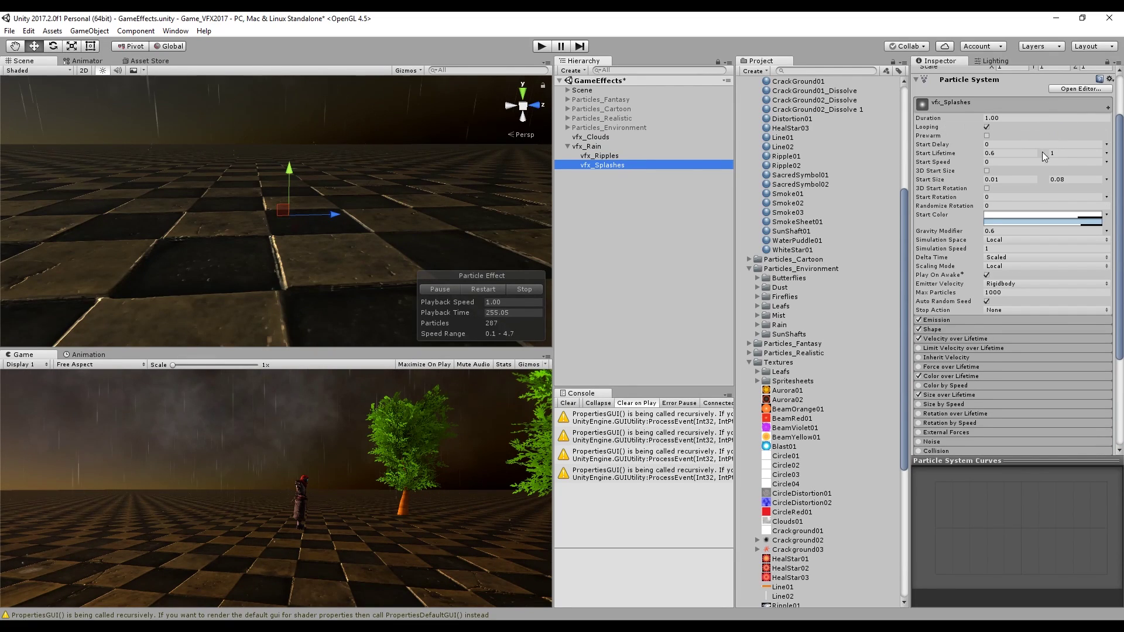
left_click(1039, 214)
left_click(880, 284)
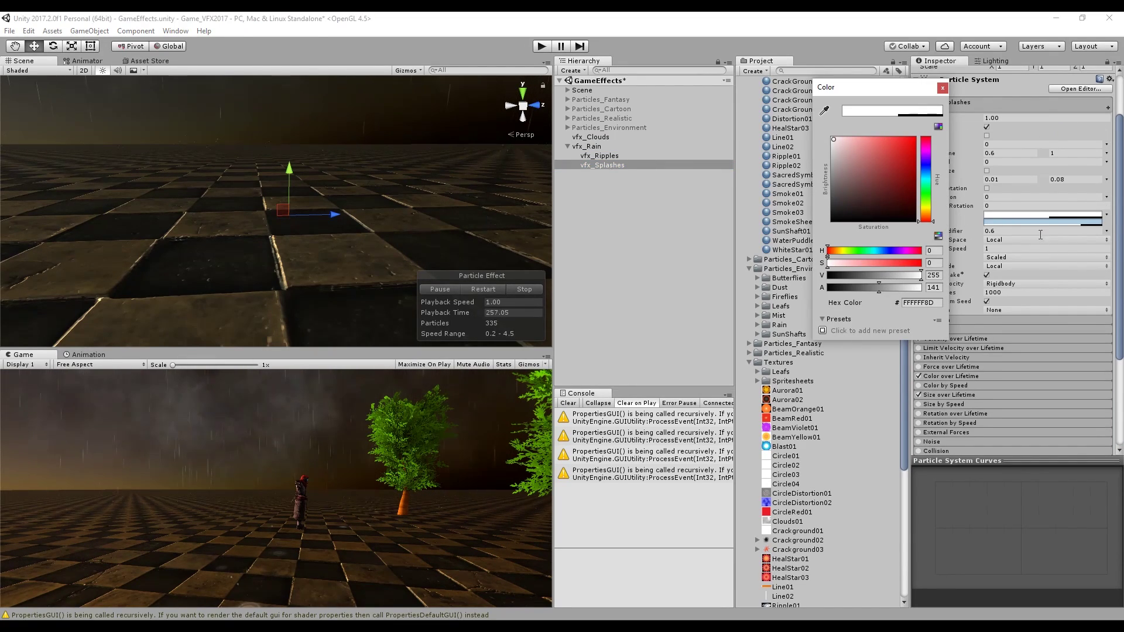
left_click(1038, 223)
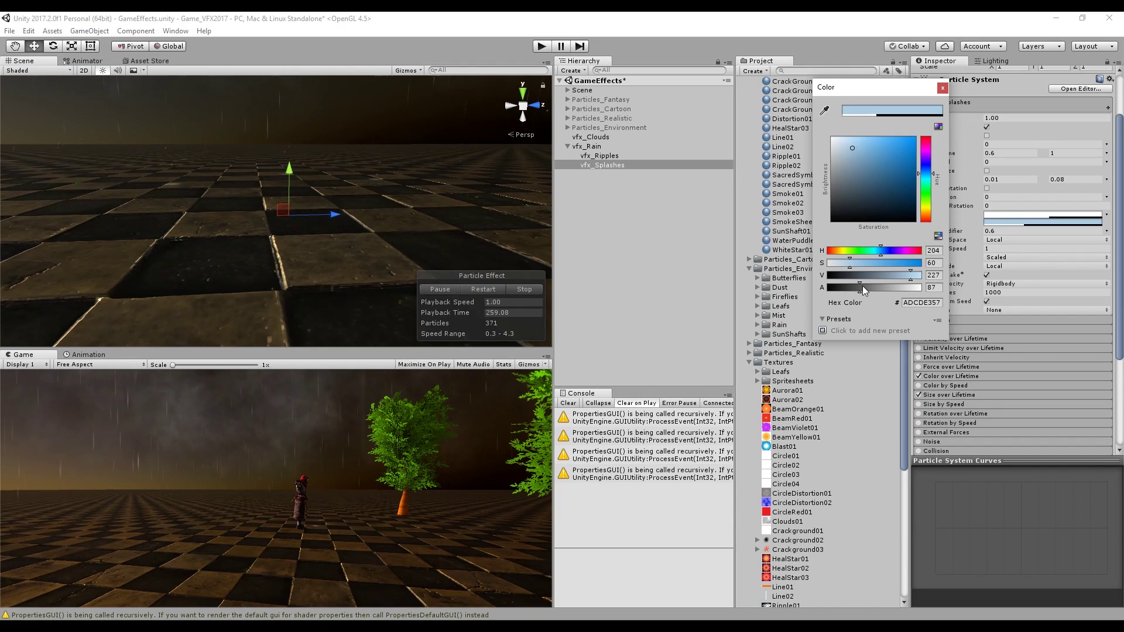
Duplicate vfx_Clouds and rename the copy vfx_Mist
left_click(613, 146)
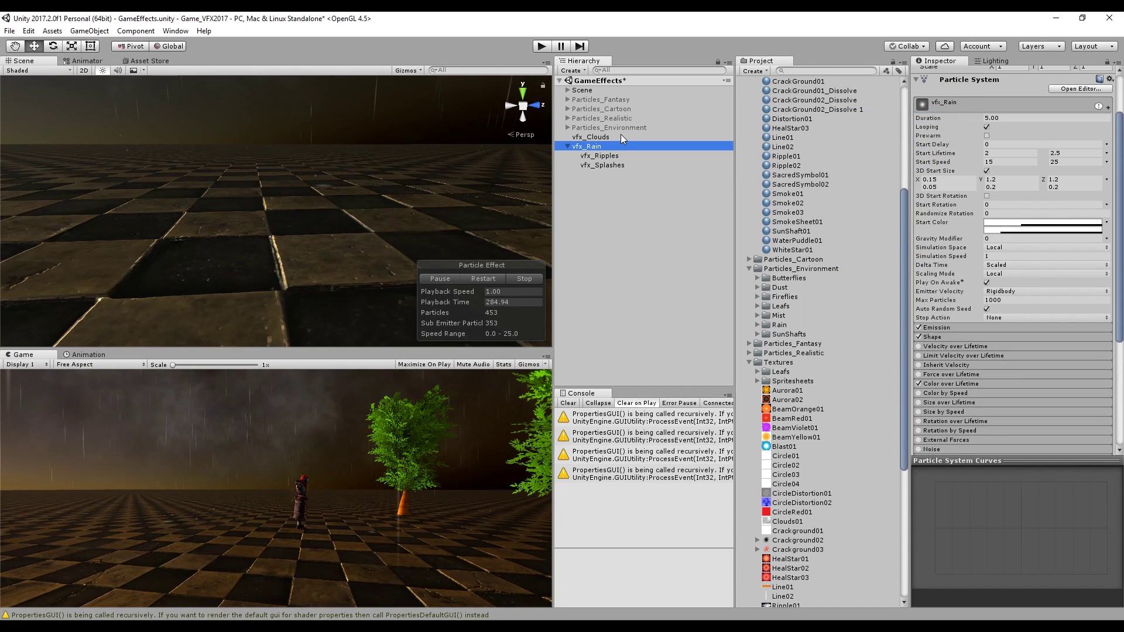
left_click(617, 138)
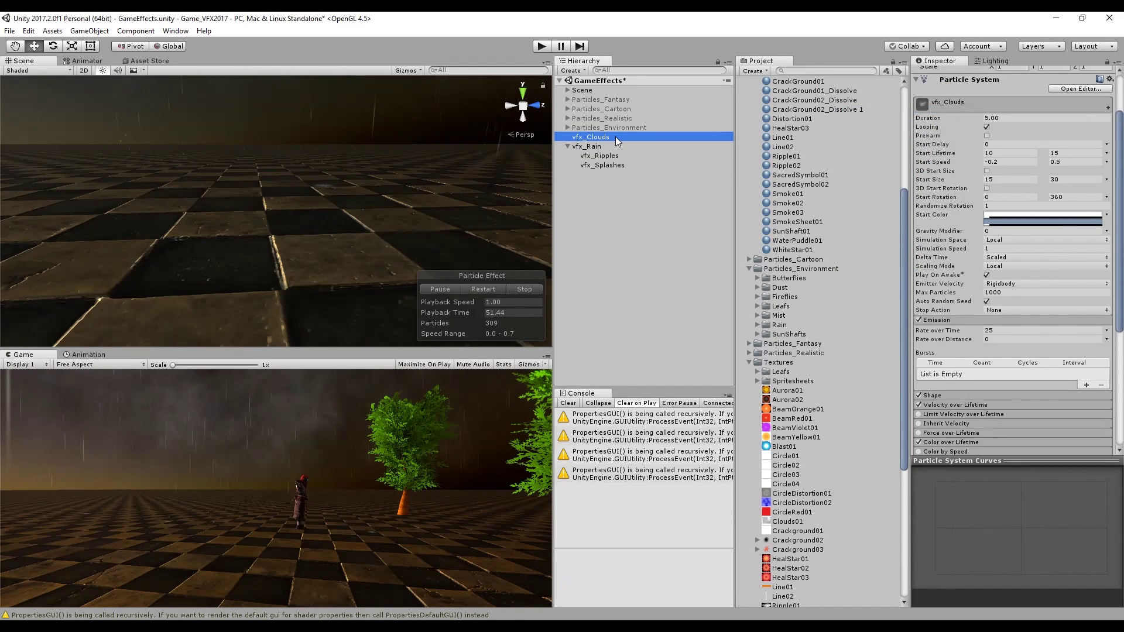
key("ctrl+d")
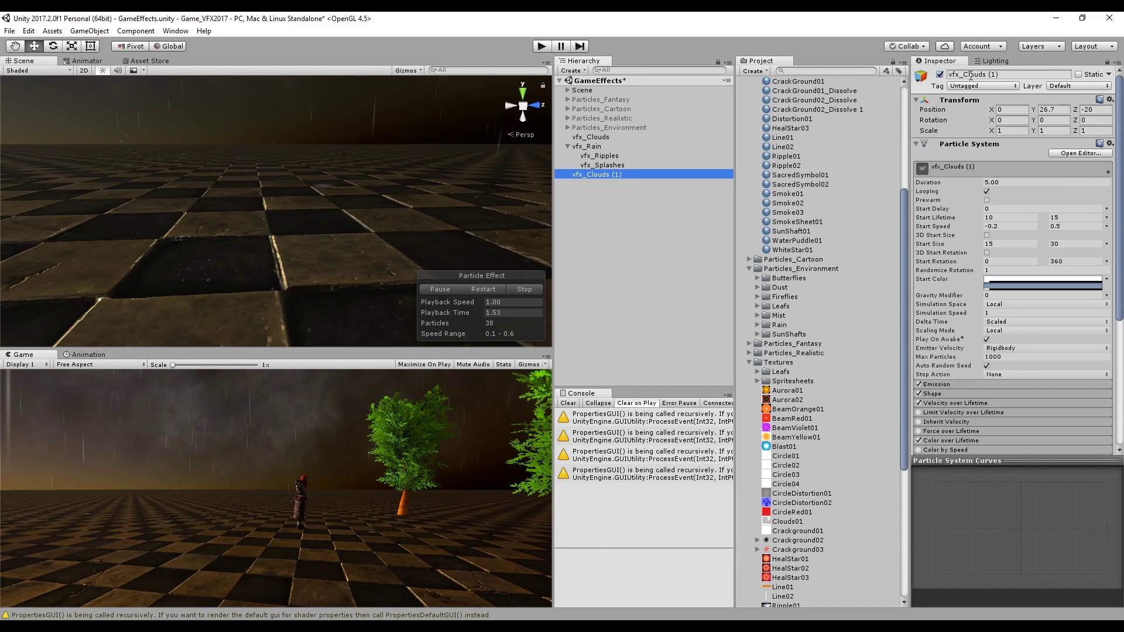
left_click(971, 77)
type("vfx_Mist")
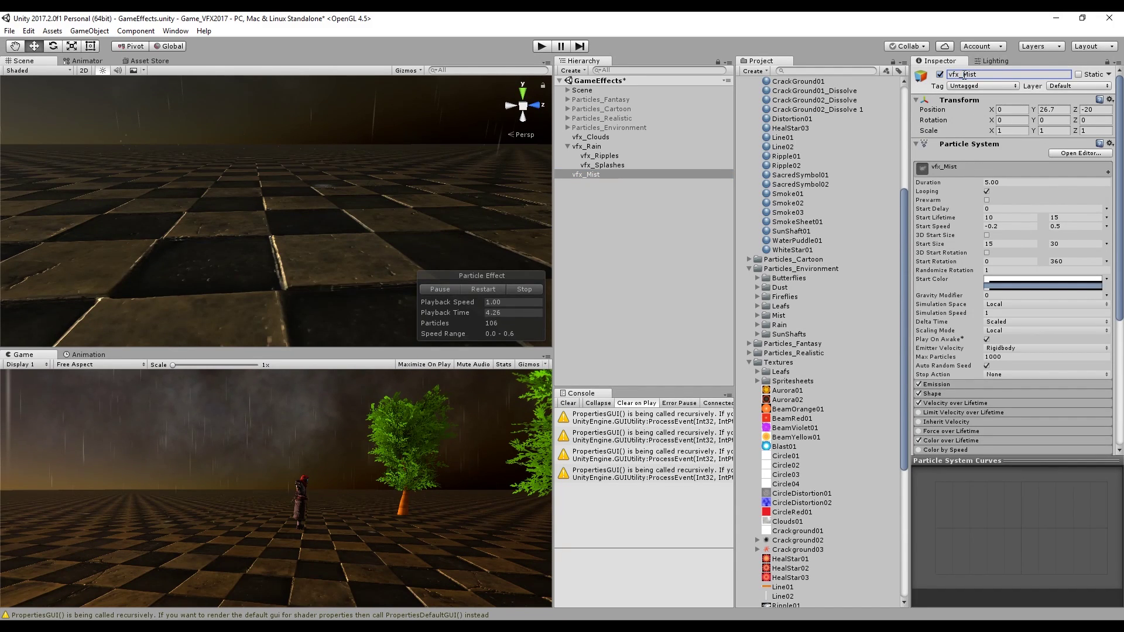
Lower vfx_Mist close to the ground, to a Y position of about 2.1
scroll(356, 180, "down", 10)
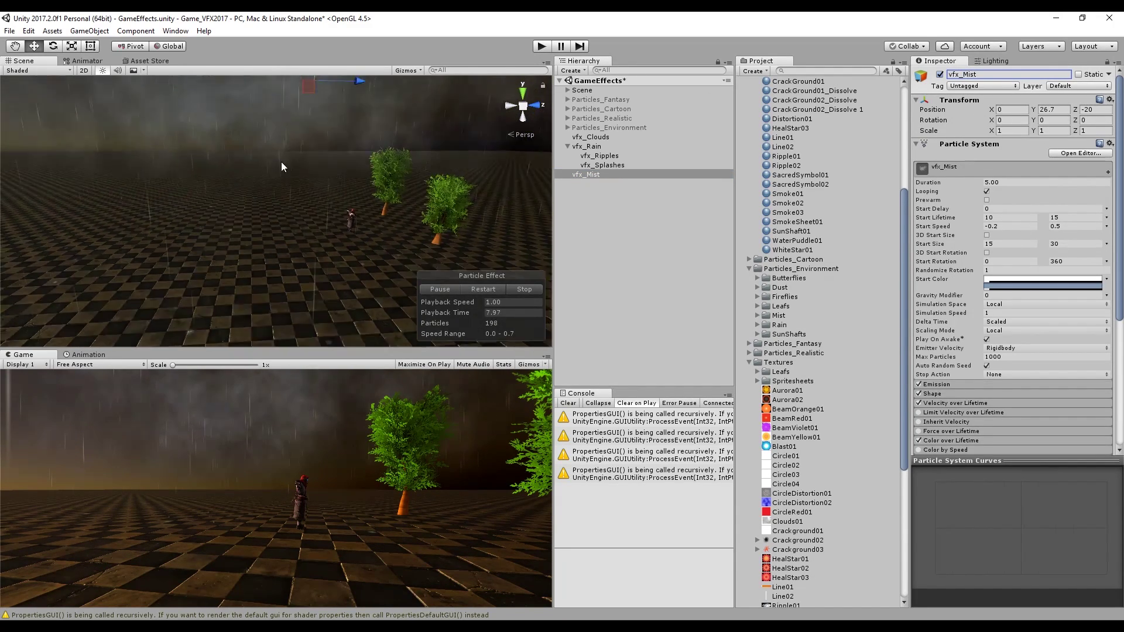
left_click_drag(304, 107, 307, 191)
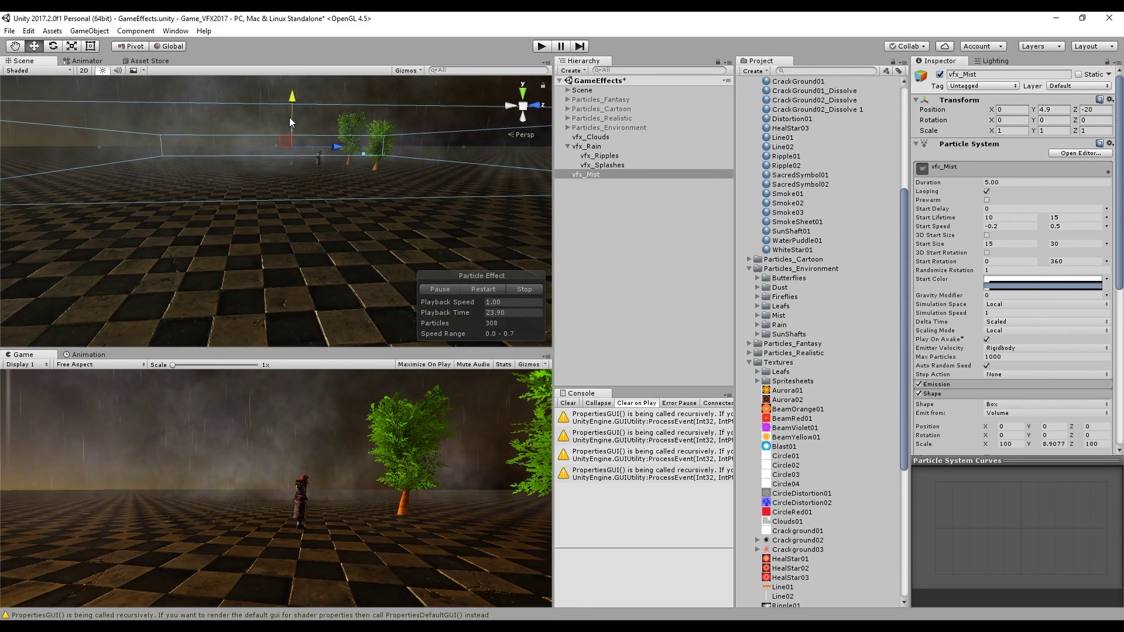
left_click_drag(290, 114, 287, 129)
right_click_drag(287, 129, 328, 135, "alt")
Set the Start Size range of vfx_Mist to 8 and 20 and its emission Rate over Time to 7, and restart the particle preview
left_click(1005, 243)
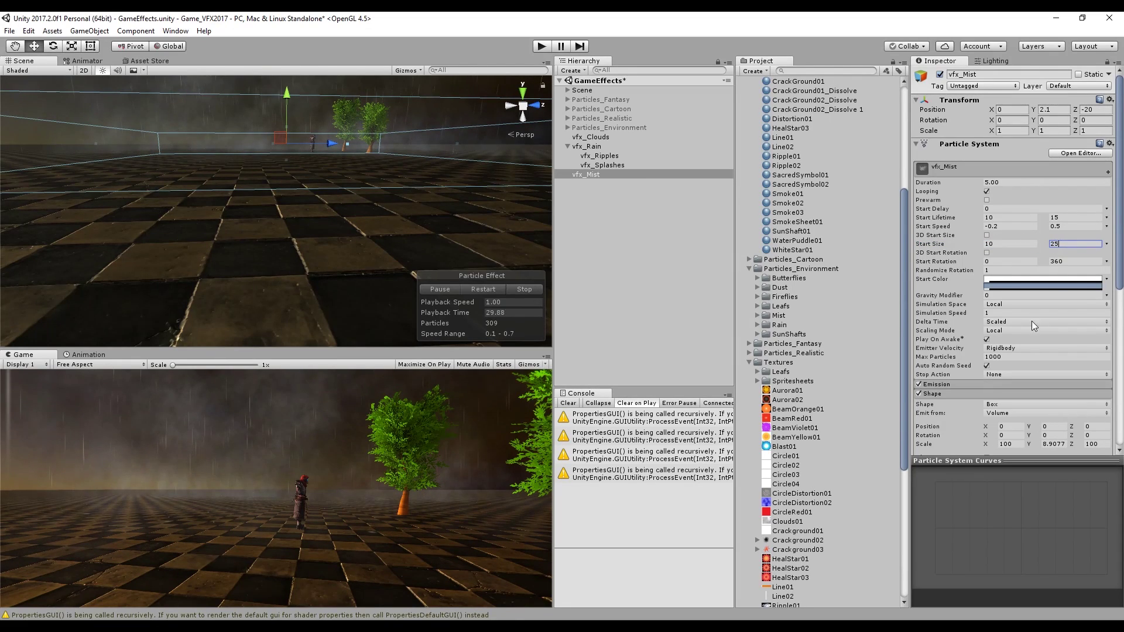
left_click(968, 384)
scroll(968, 382, "down", 1)
left_click(1042, 359)
type("15")
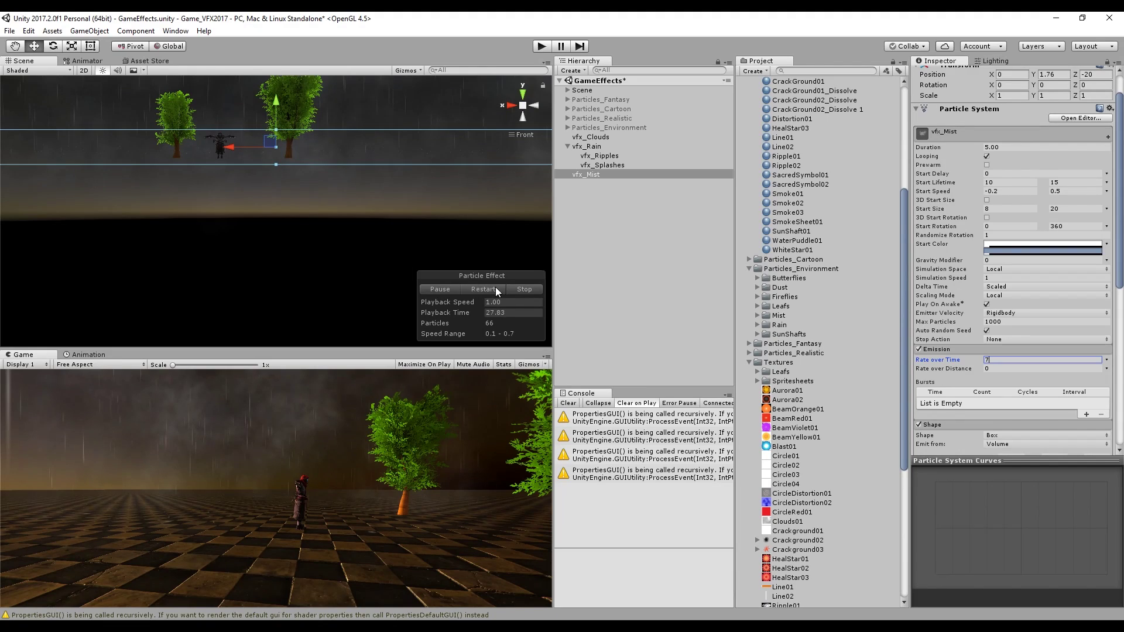
left_click(495, 287)
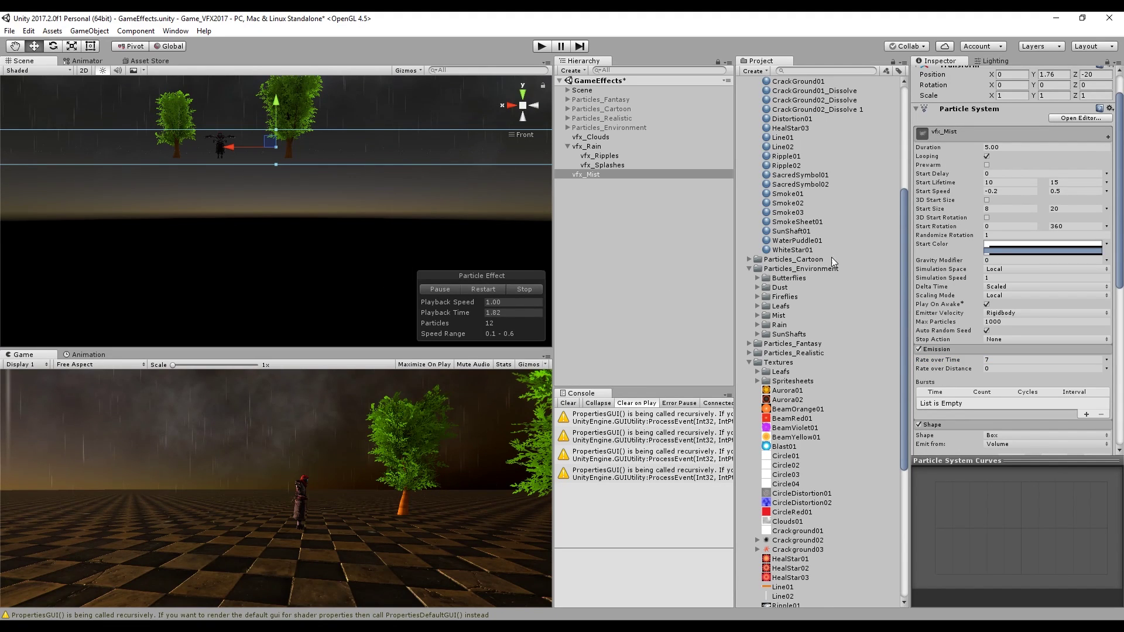
Set the alpha of vfx_Mist's white Start Color to 21, and run the scene in play mode
left_click(988, 246)
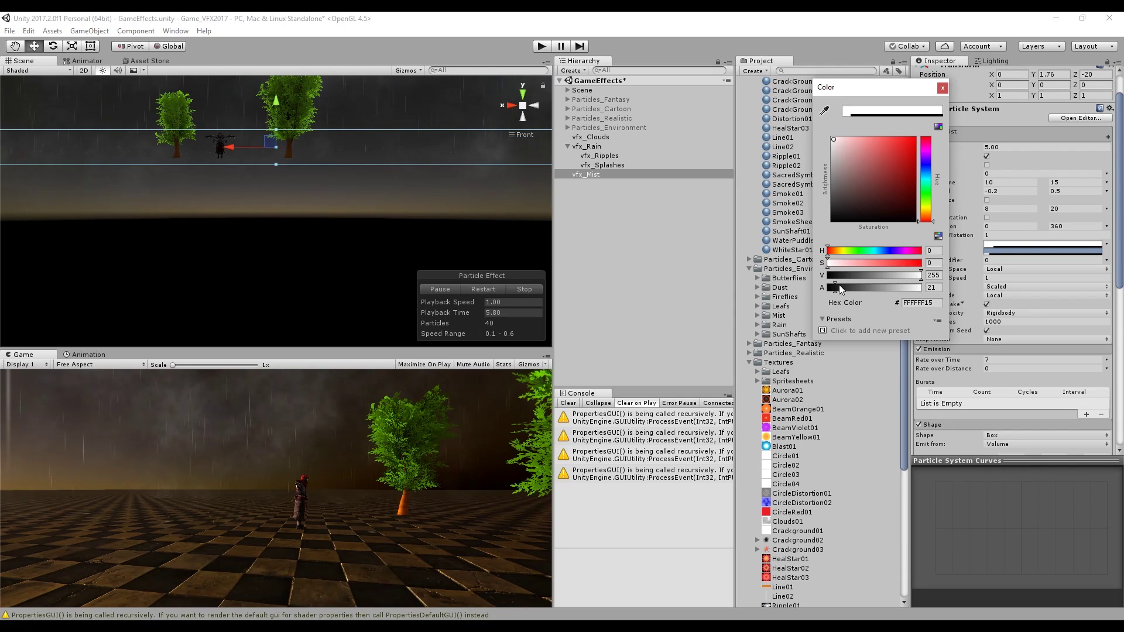
left_click(942, 88)
left_click(999, 361)
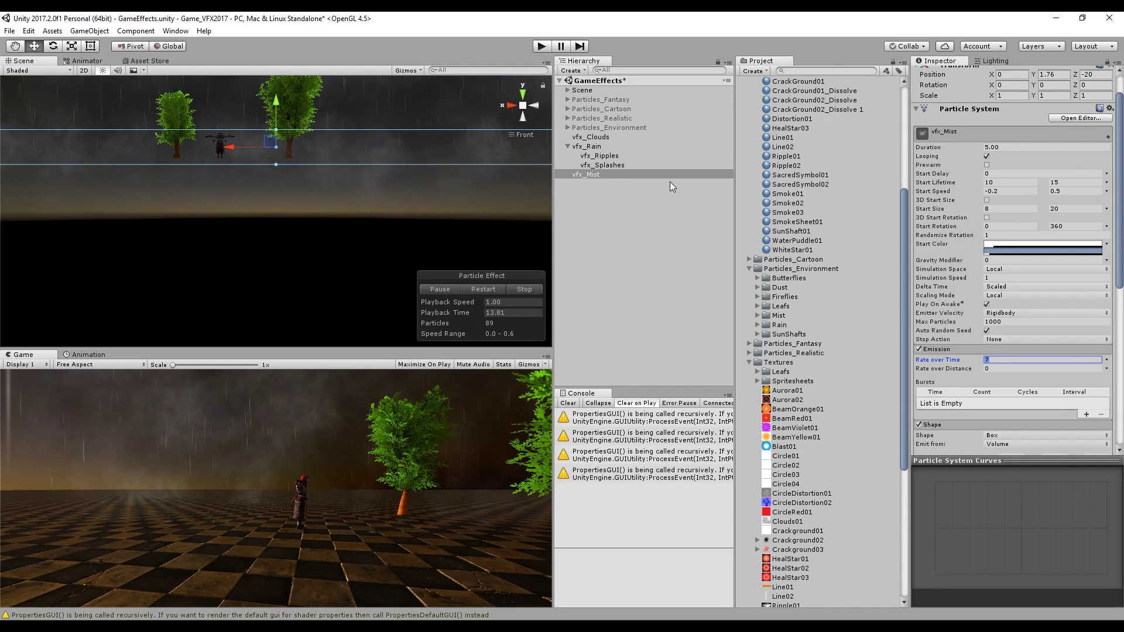
key("ctrl+p")
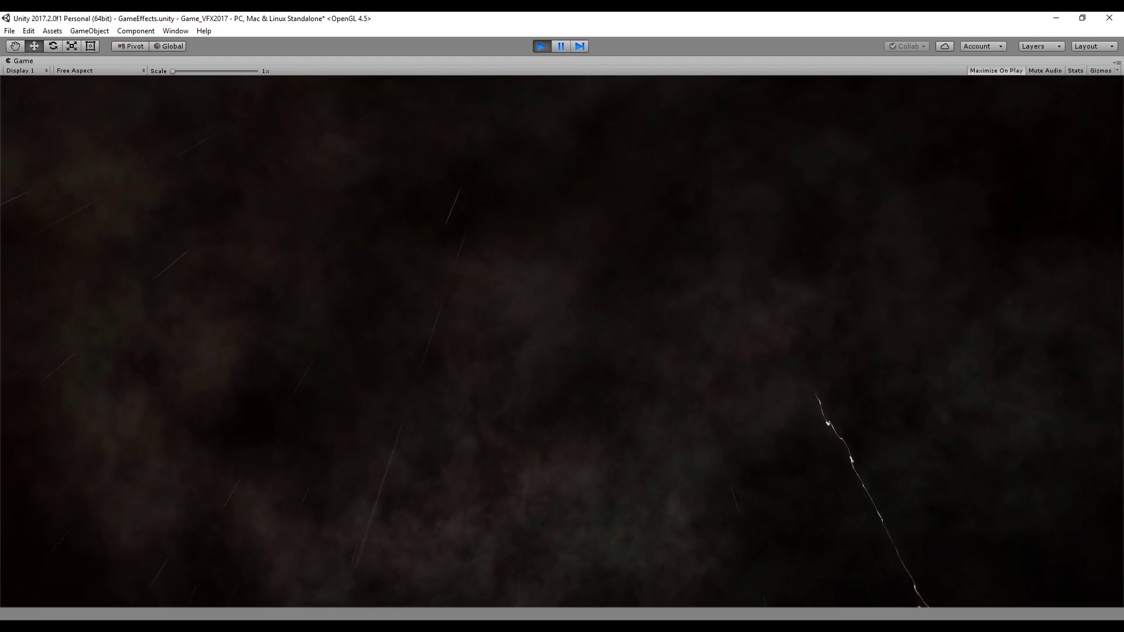